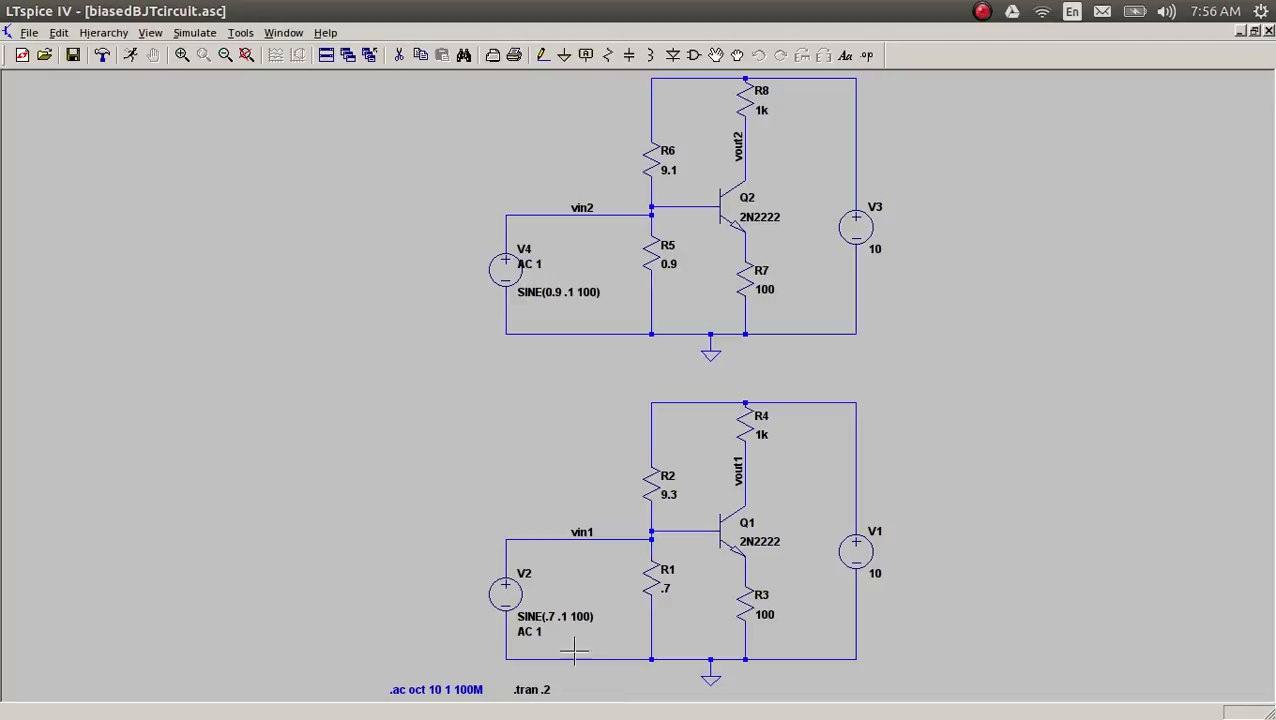
# Step: Inspect the sine settings of input voltage sources V2 and V4 without changing them
pyautogui.rightClick(512, 605)
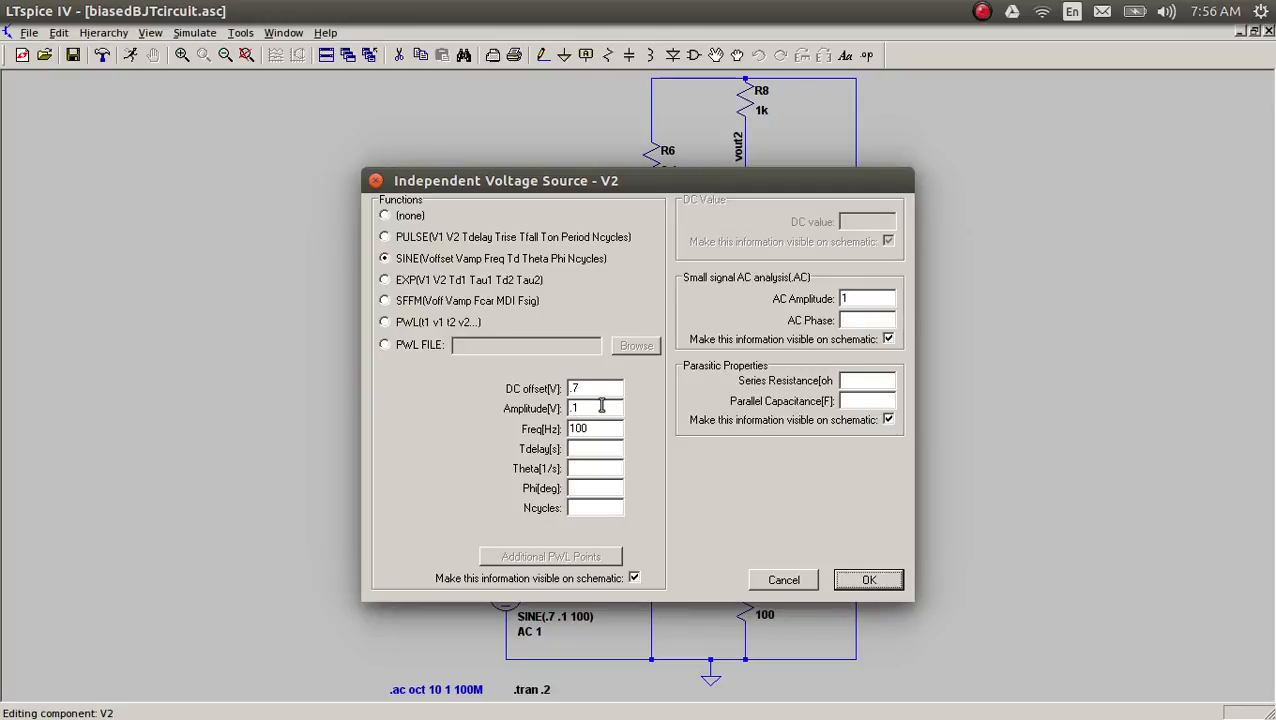
pyautogui.click(790, 584)
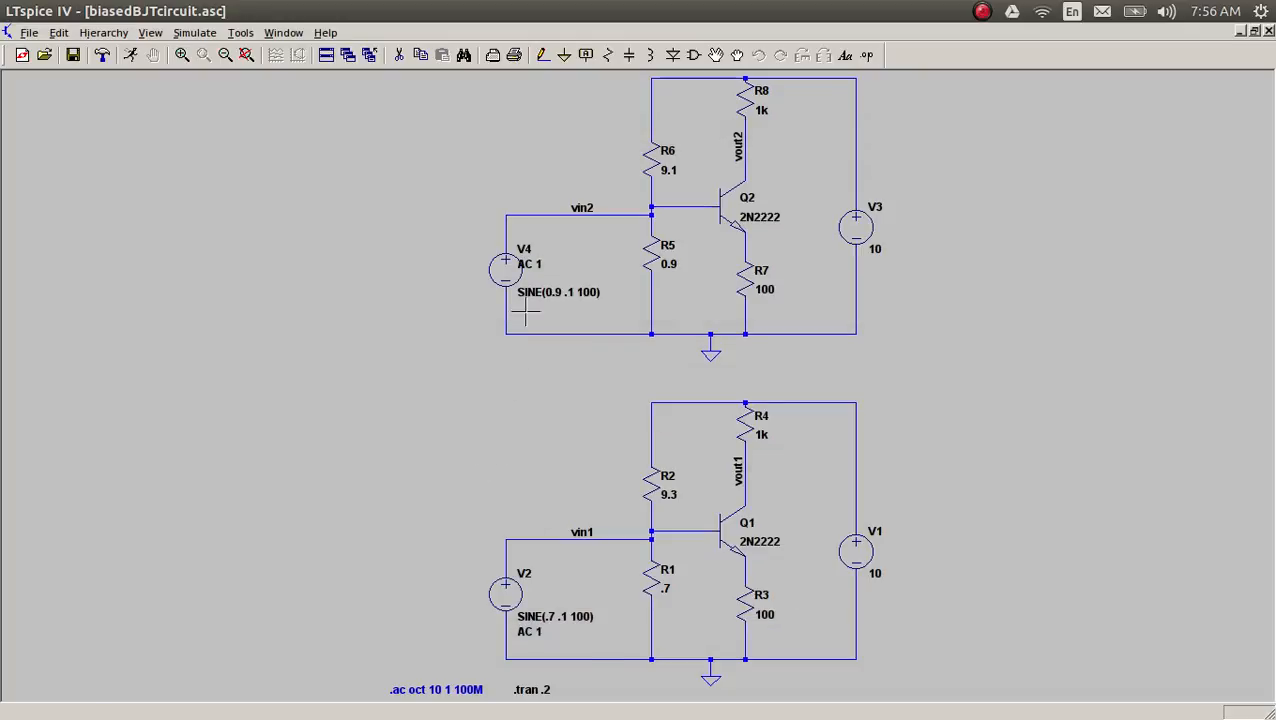
pyautogui.rightClick(510, 275)
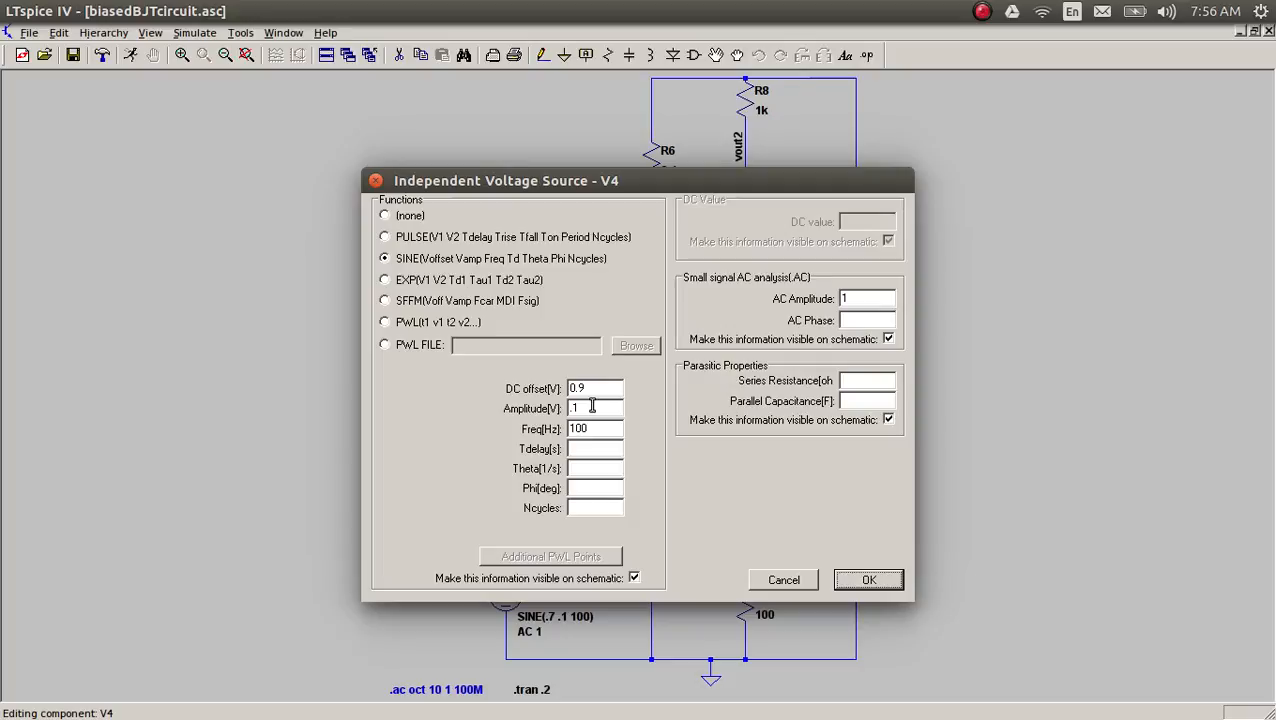
pyautogui.click(784, 584)
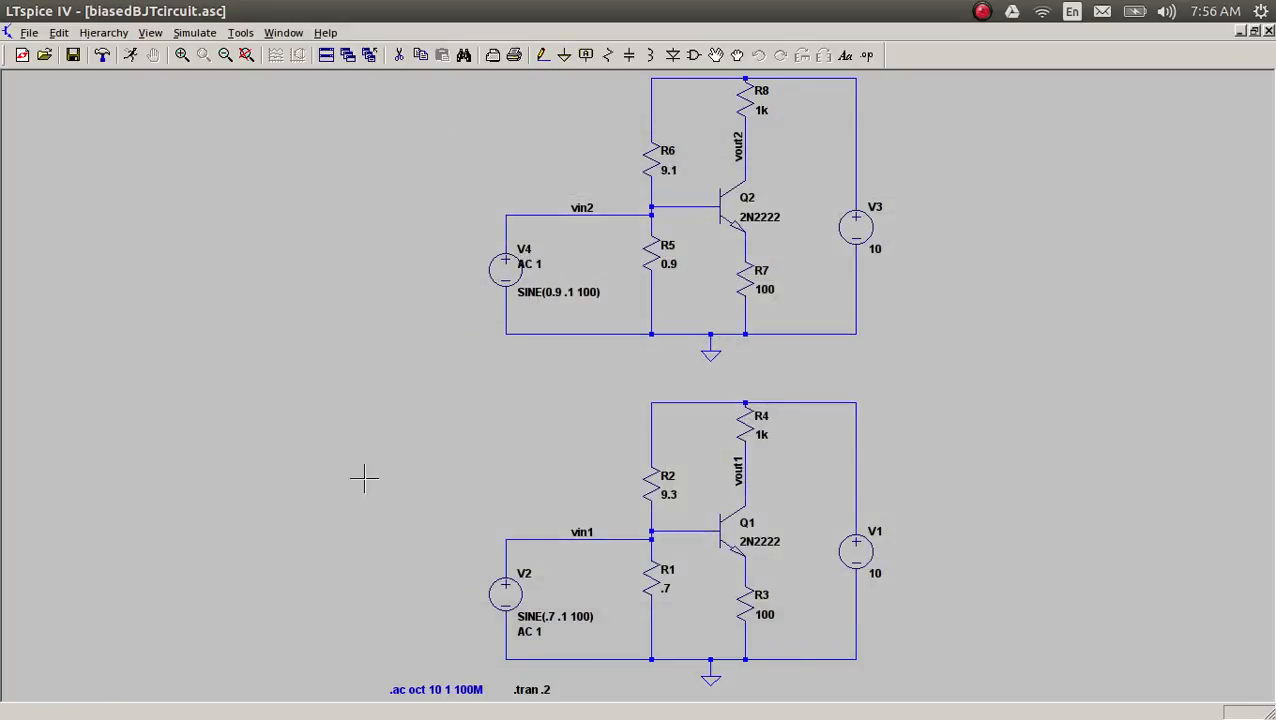
# Step: Run the transient simulation and tile the schematic and waveform windows vertically
pyautogui.click(129, 55)
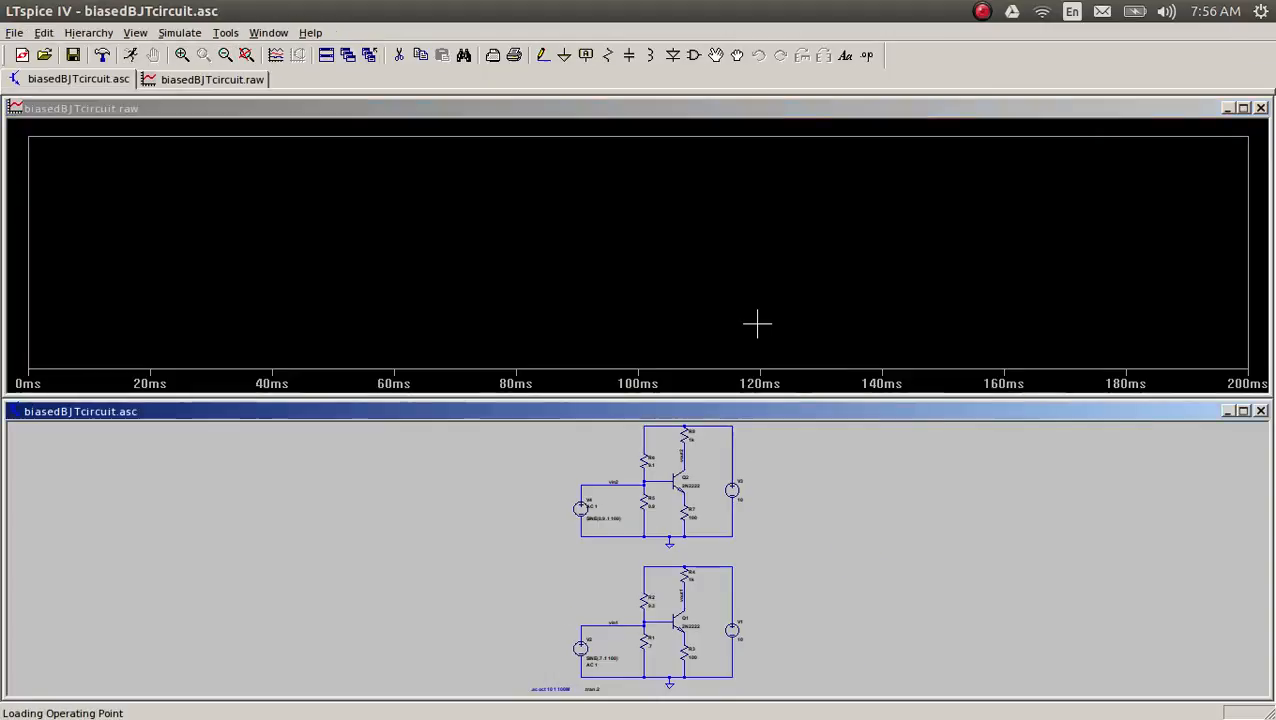
pyautogui.click(269, 32)
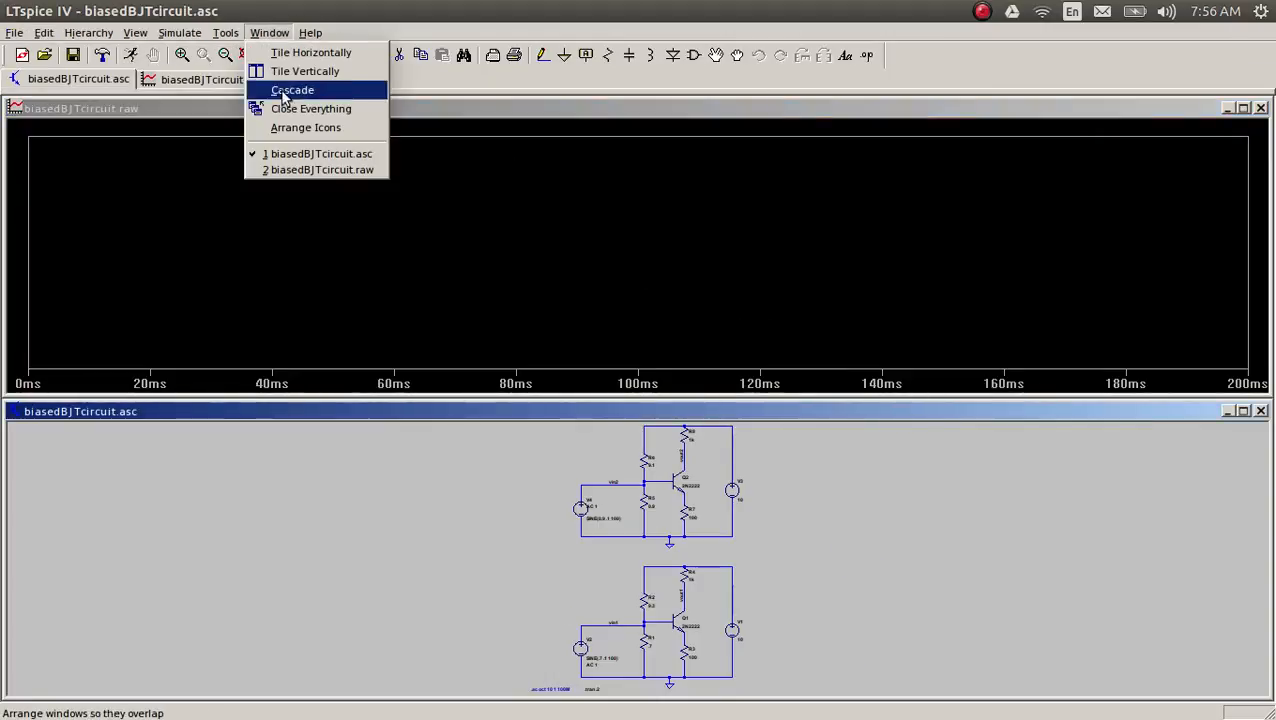
pyautogui.click(299, 69)
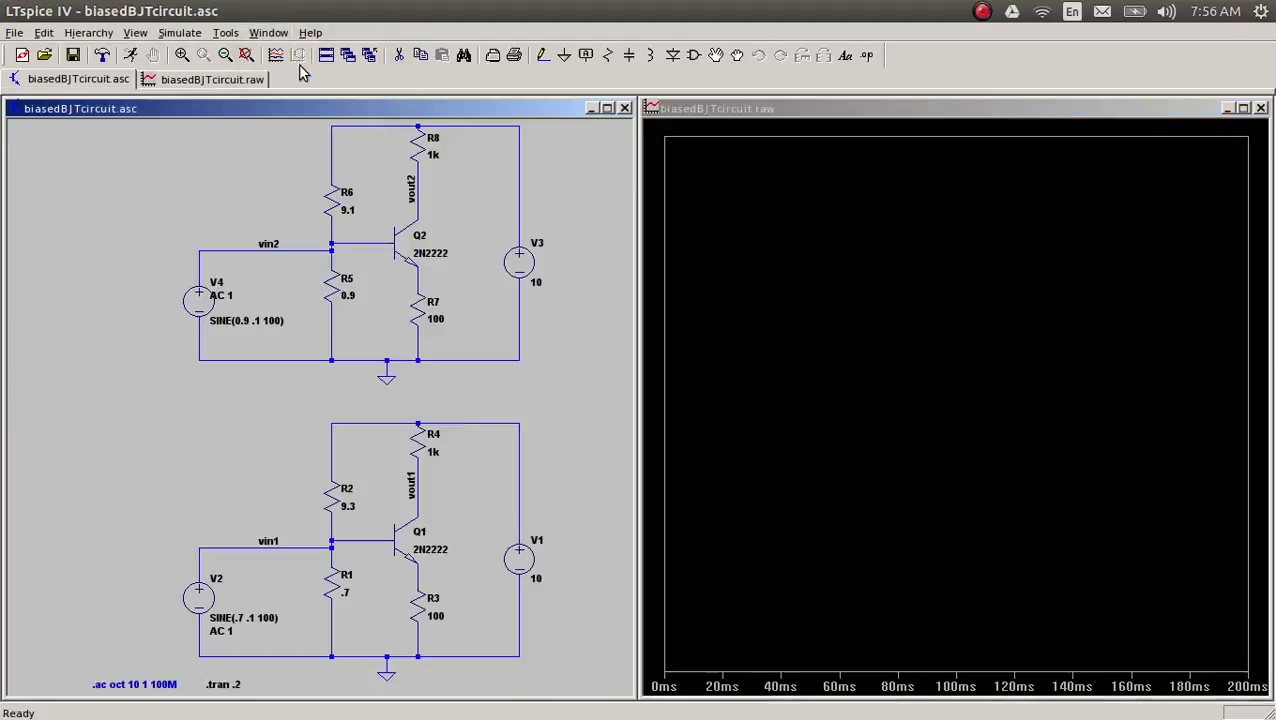
# Step: Plot the voltage at the emitter of Q1 and attach both measurement cursors to that trace
pyautogui.click(421, 575)
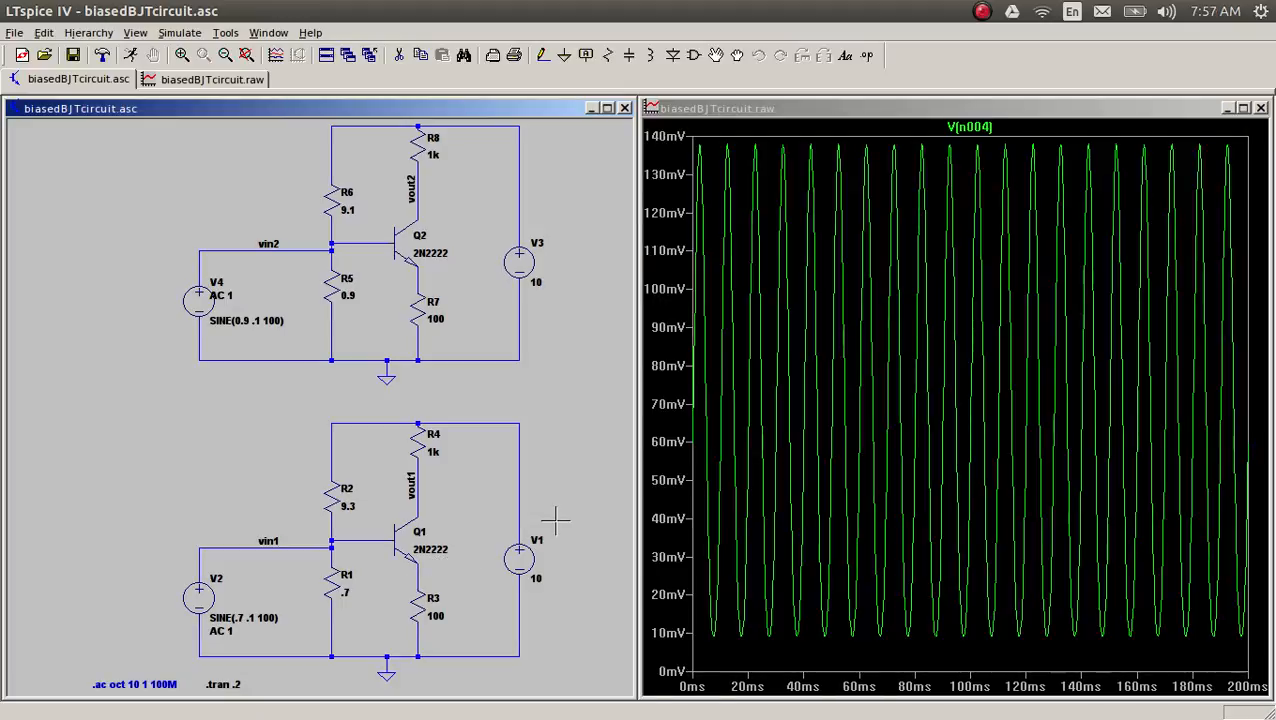
pyautogui.click(990, 126)
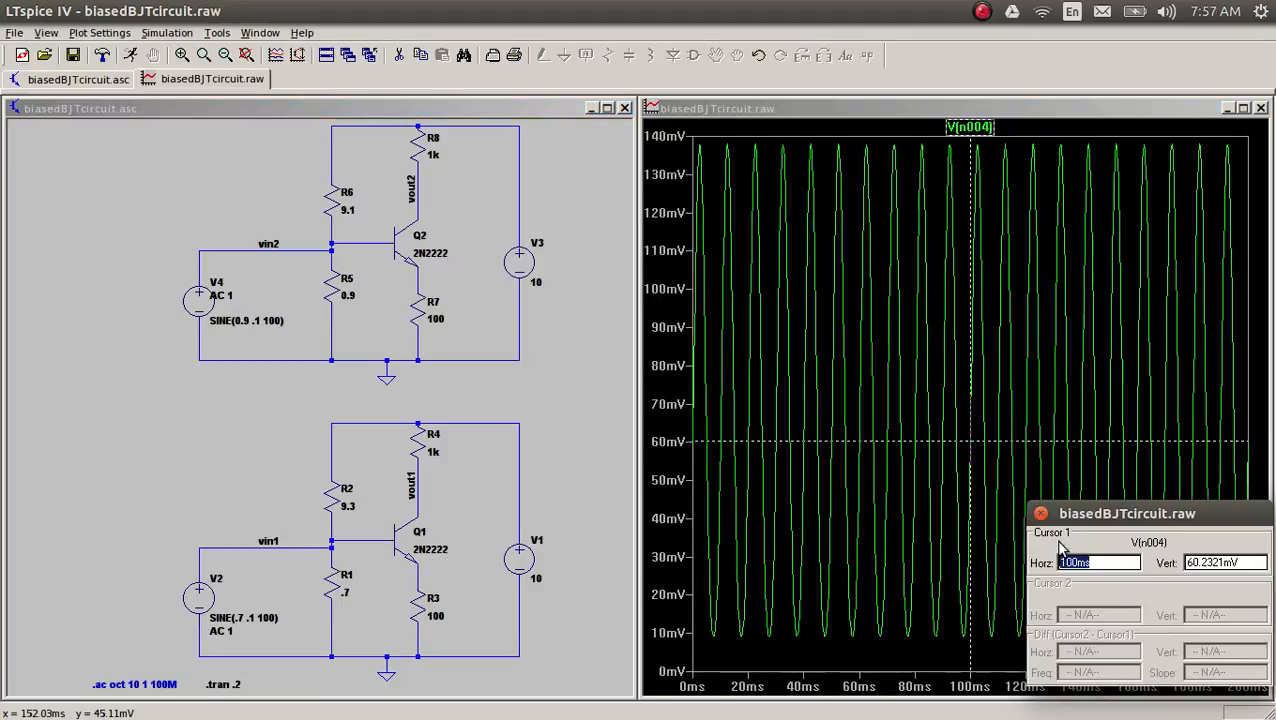
pyautogui.click(970, 127)
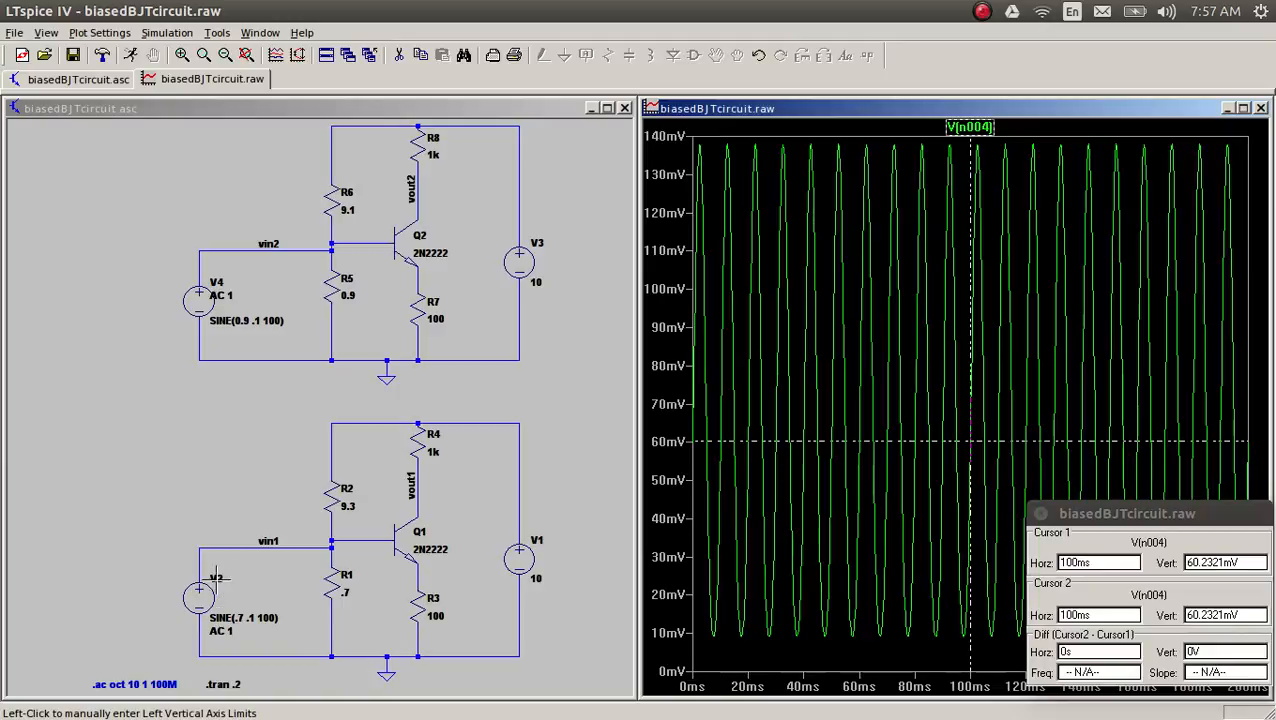
# Step: Add the vin1 voltage to the plot and attach the cursors to its trace, viewed close up over a few cycles
pyautogui.click(244, 548)
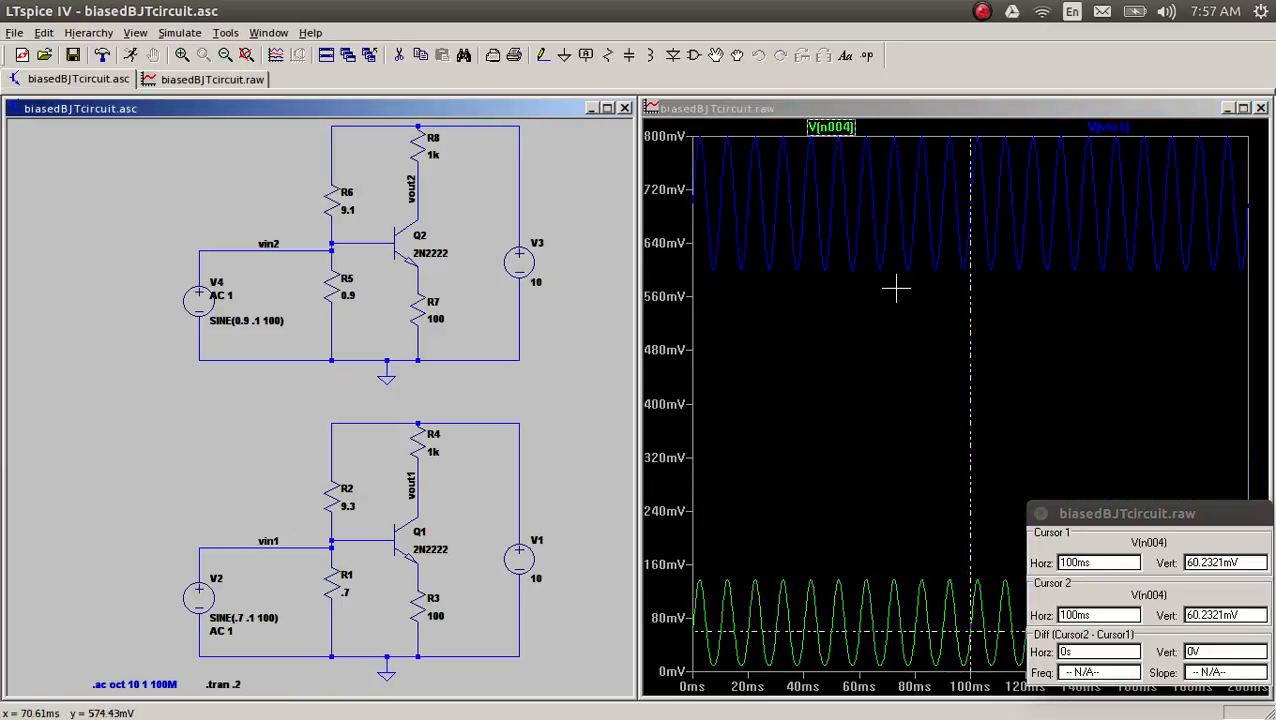
pyautogui.moveTo(906, 293); pyautogui.dragTo(997, 165)
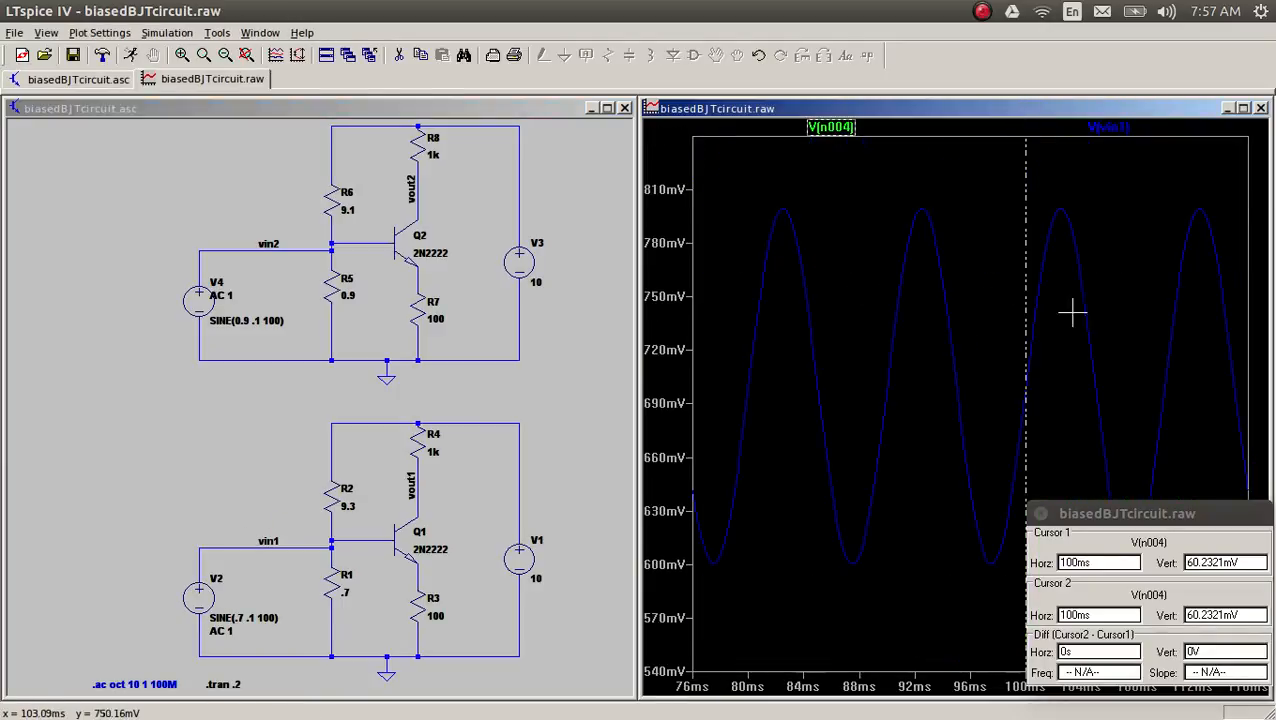
pyautogui.click(1108, 127)
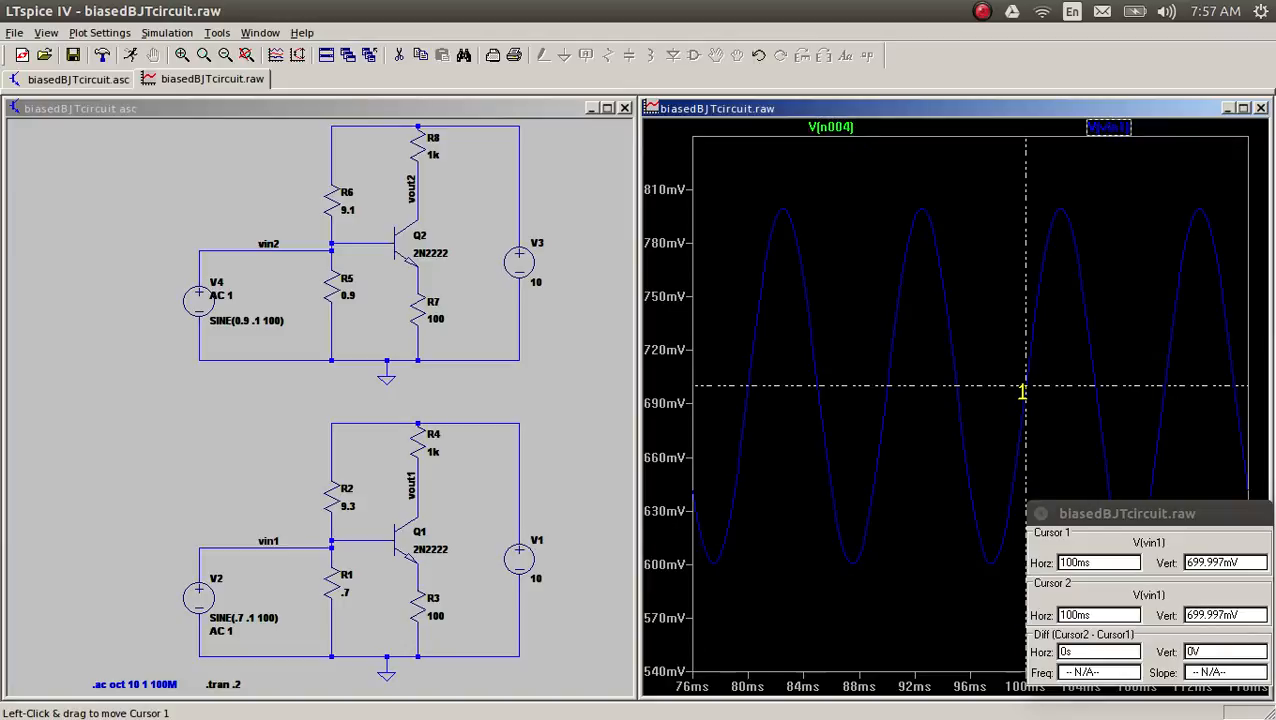
# Step: Measure the peak-to-peak voltage of vin1 with one cursor at a trough and the other at the following peak
pyautogui.moveTo(1028, 386); pyautogui.dragTo(992, 563)
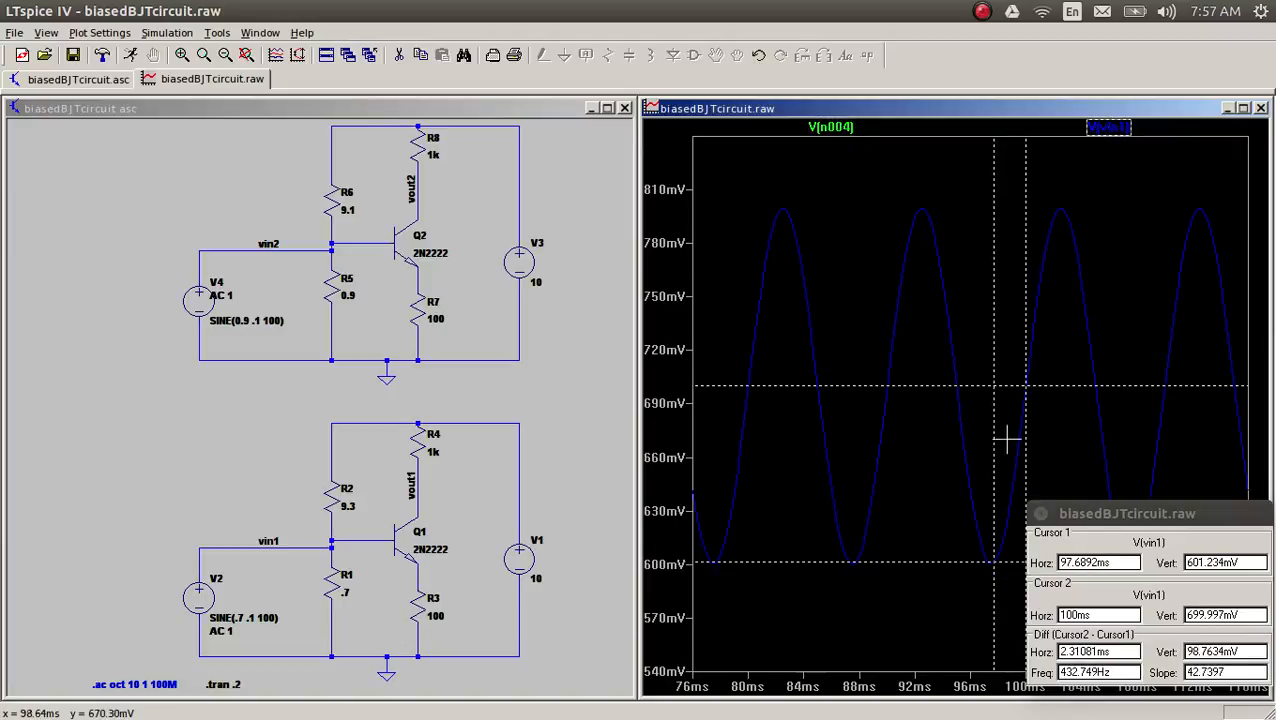
pyautogui.moveTo(1020, 391)
pyautogui.mouseDown()
pyautogui.moveTo(1051, 379)
pyautogui.moveTo(1048, 94)
pyautogui.moveTo(1068, 173)
pyautogui.moveTo(1057, 165)
pyautogui.mouseUp()
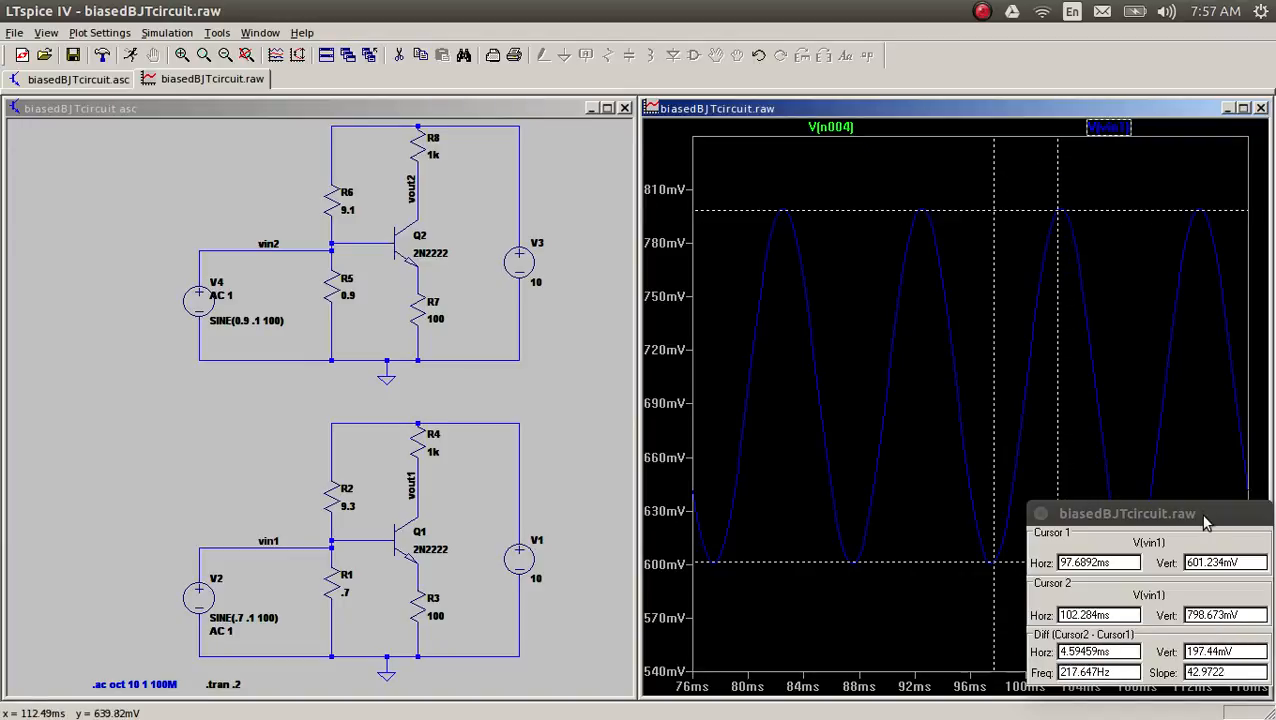
pyautogui.moveTo(1194, 513); pyautogui.dragTo(807, 248)
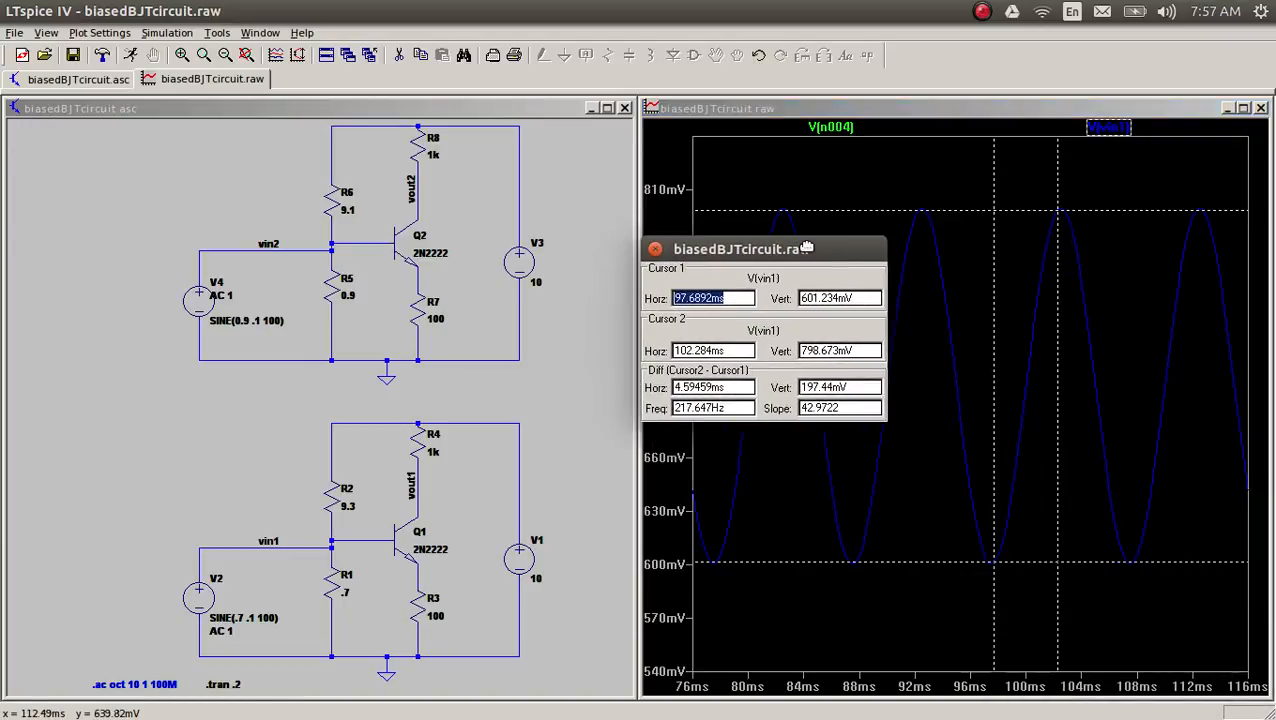
pyautogui.click(1057, 207)
pyautogui.moveTo(1057, 207); pyautogui.dragTo(1060, 208)
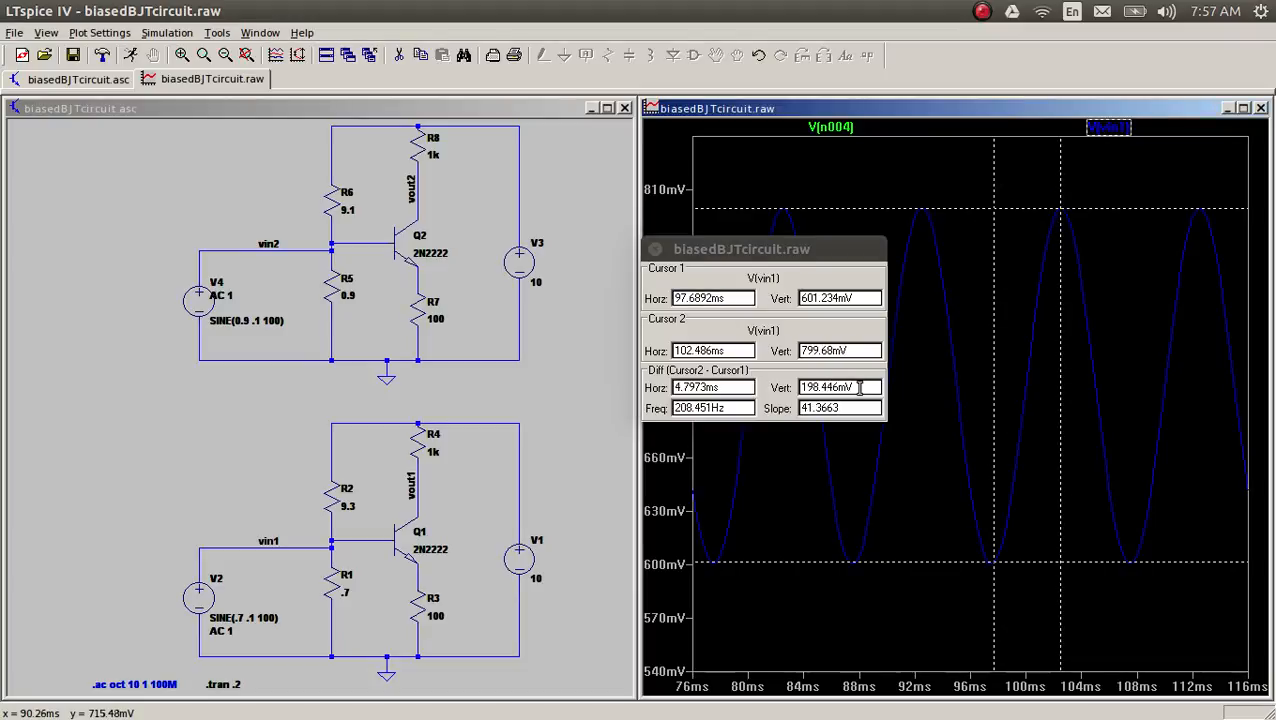
# Step: Examine the vertical difference, horizontal difference, frequency and slope readouts between the two vin1 cursors
pyautogui.moveTo(857, 387); pyautogui.dragTo(789, 388)
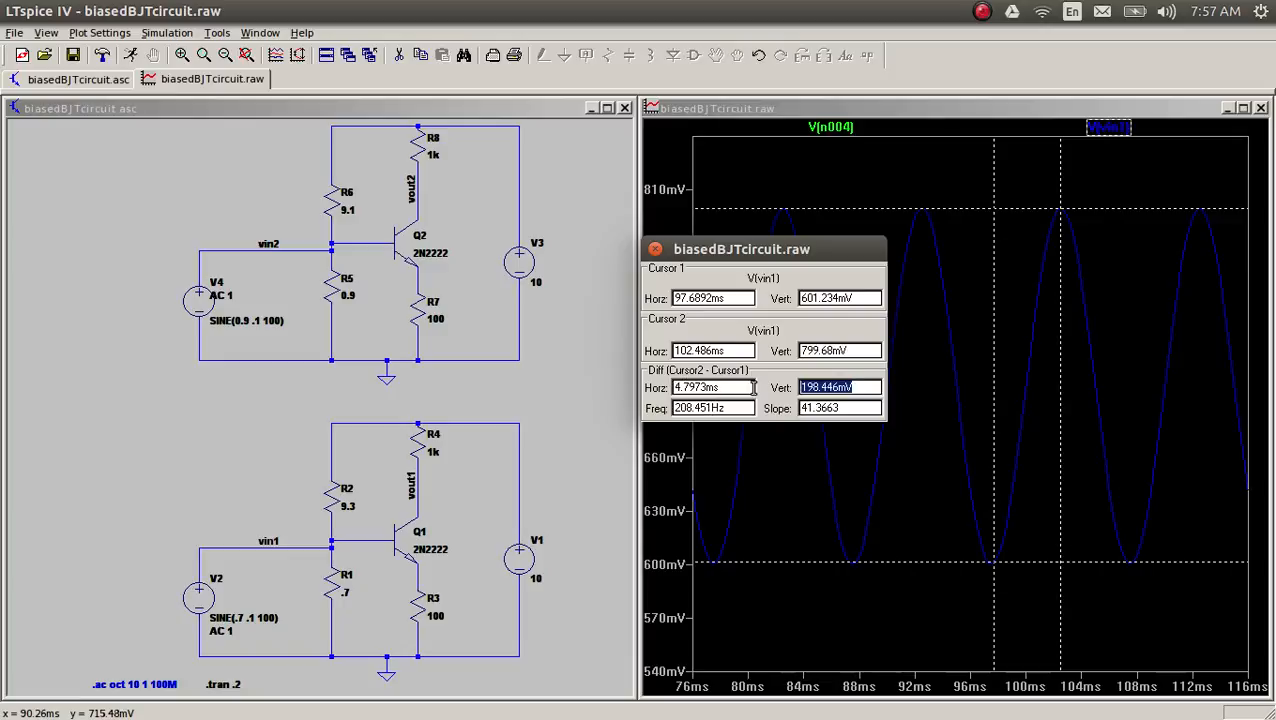
pyautogui.moveTo(754, 387); pyautogui.dragTo(660, 388)
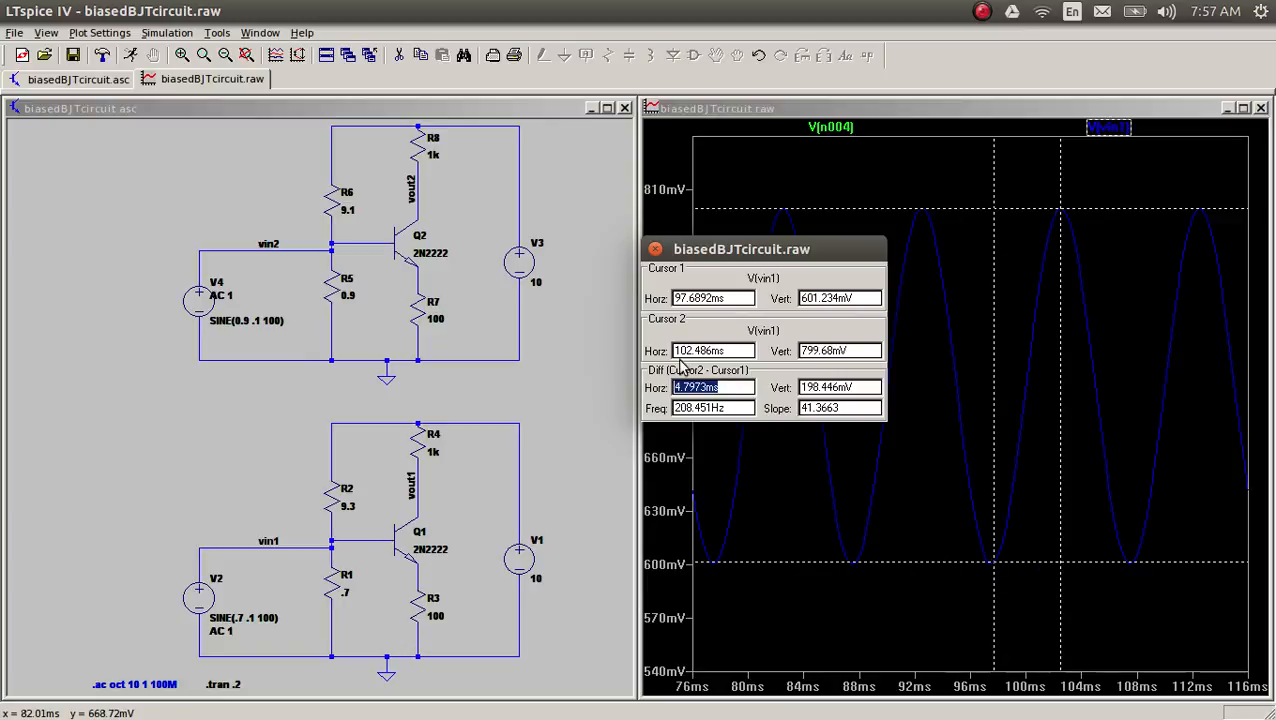
pyautogui.click(734, 403)
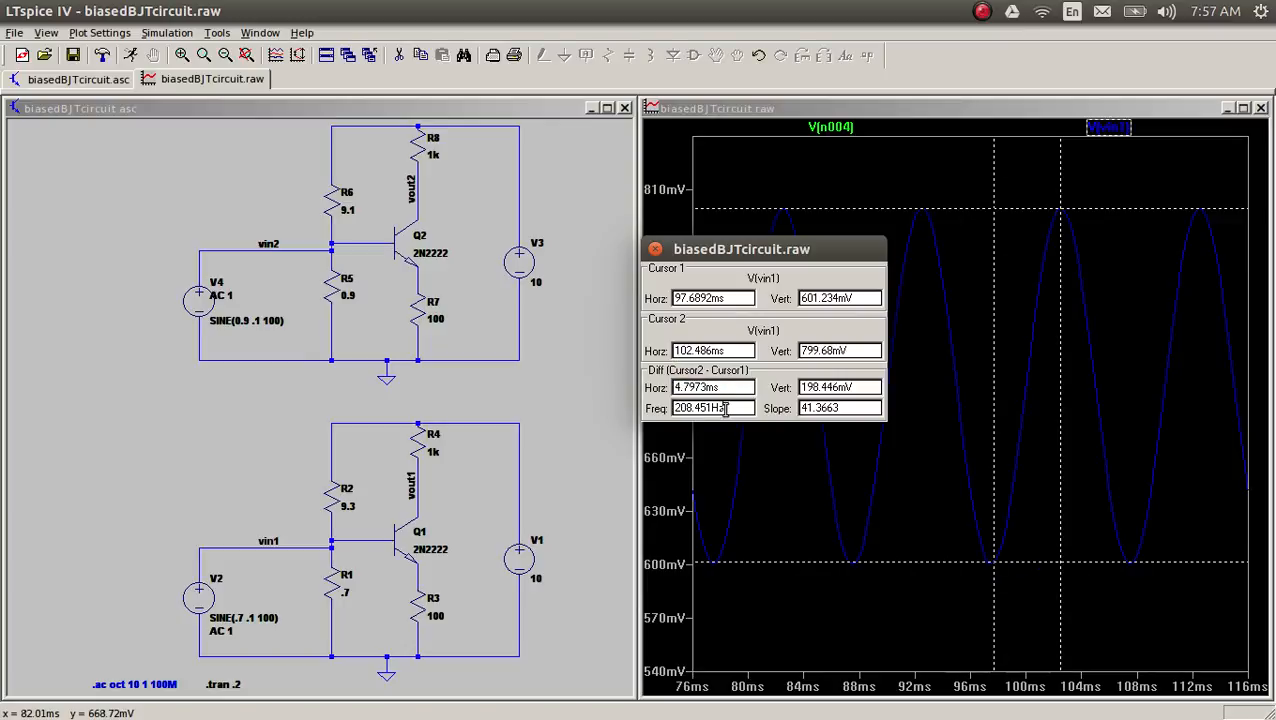
pyautogui.doubleClick(726, 408)
pyautogui.click(730, 408)
pyautogui.moveTo(845, 406); pyautogui.dragTo(775, 387)
pyautogui.click(863, 391)
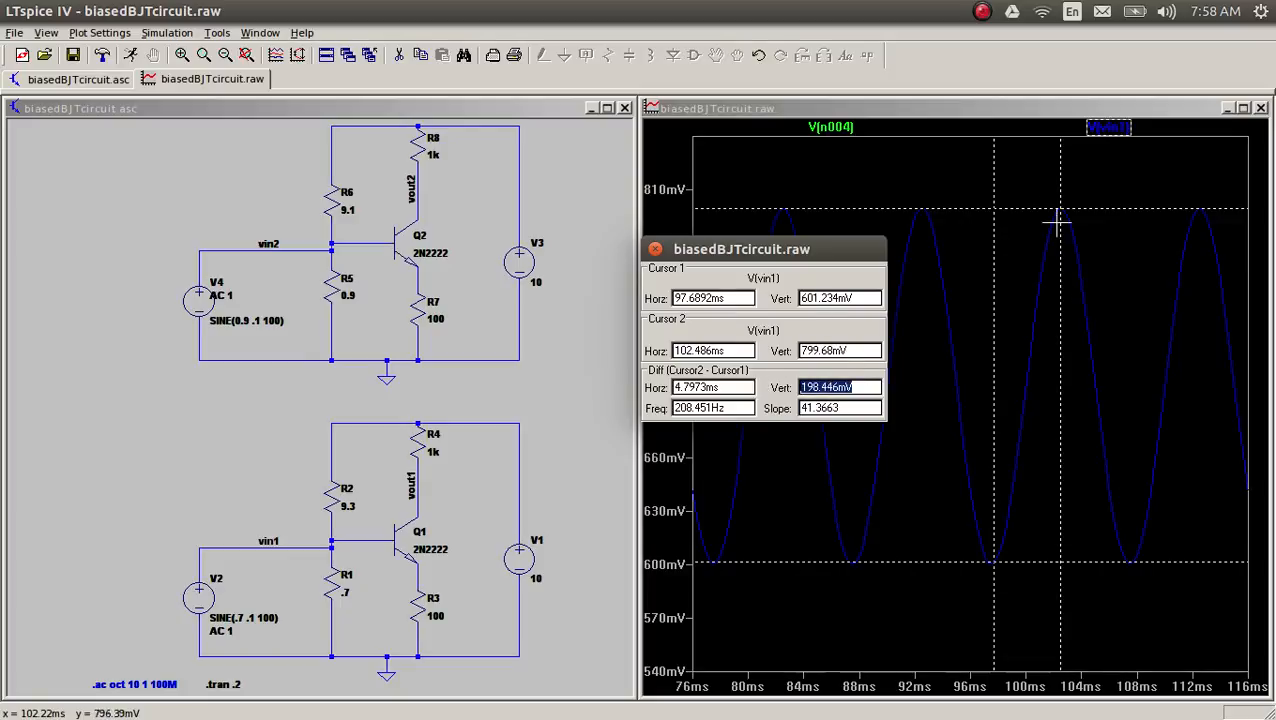
pyautogui.click(875, 387)
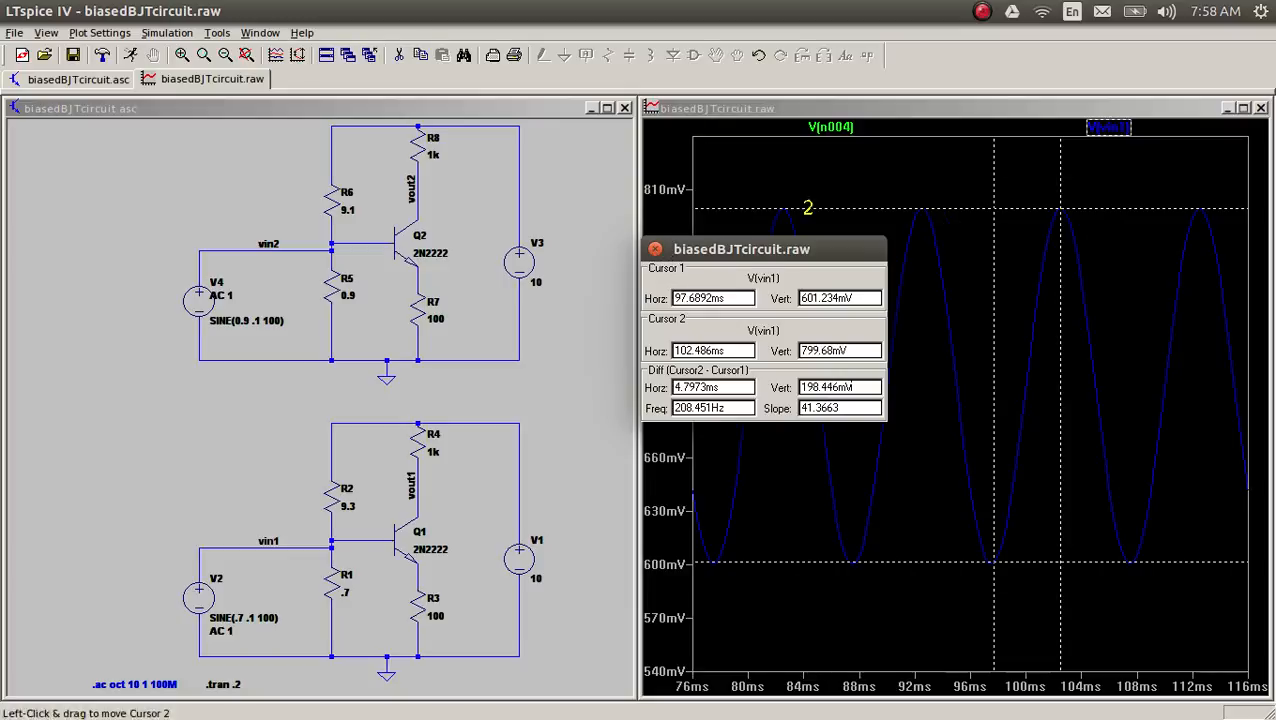
# Step: Measure the peak-to-peak voltage of the Q1 emitter trace with both cursors, and close the cursor readout
pyautogui.rightClick(856, 187)
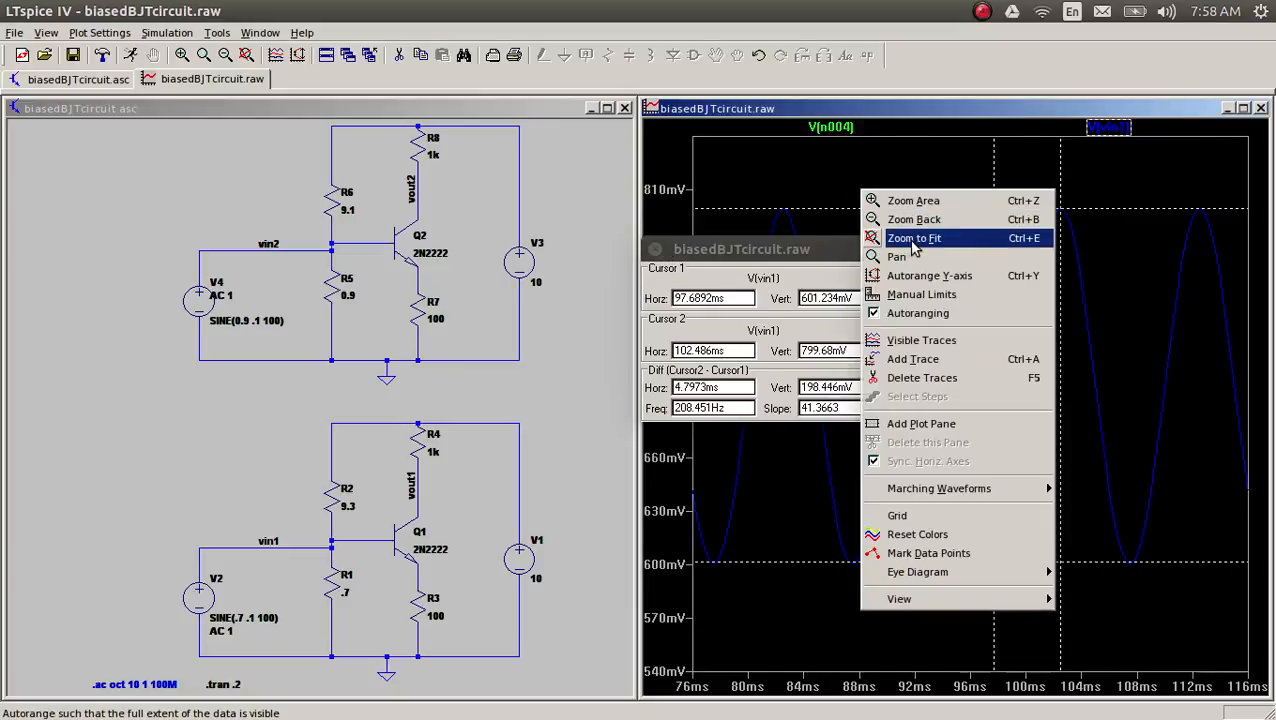
pyautogui.click(912, 239)
pyautogui.moveTo(926, 552)
pyautogui.mouseDown()
pyautogui.moveTo(972, 682)
pyautogui.moveTo(1000, 705)
pyautogui.mouseUp()
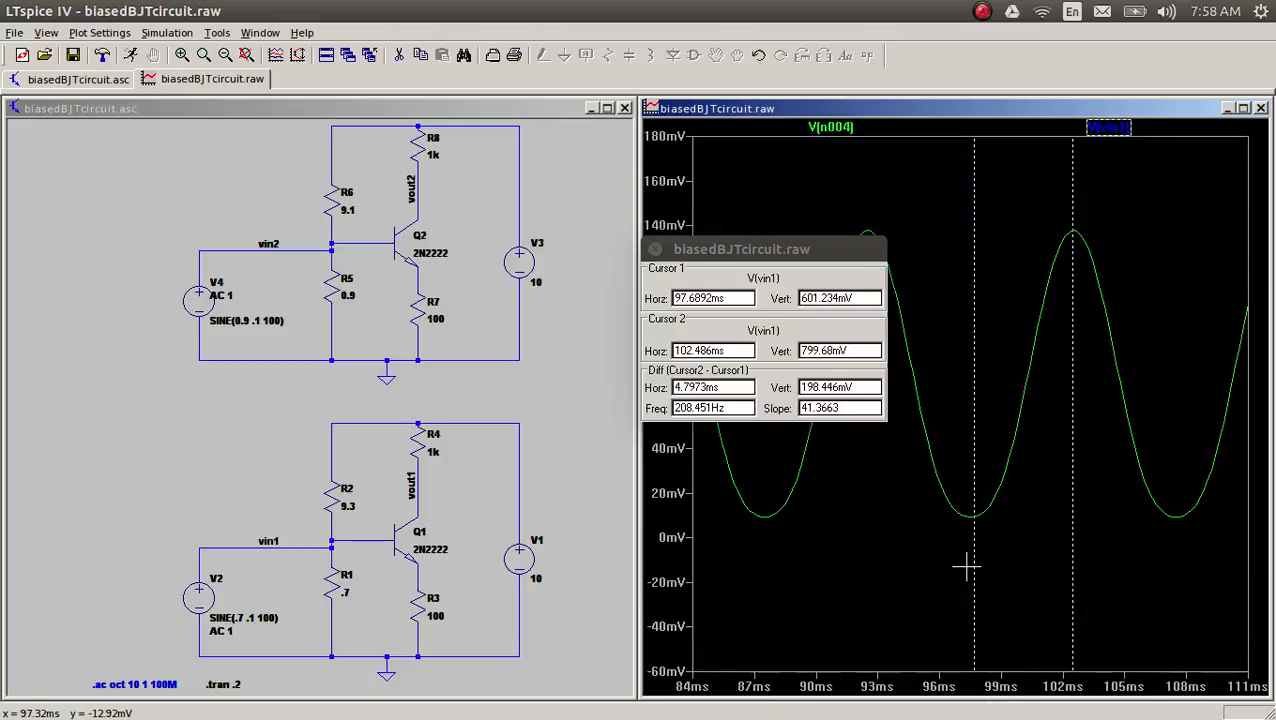
pyautogui.moveTo(775, 252); pyautogui.dragTo(608, 240)
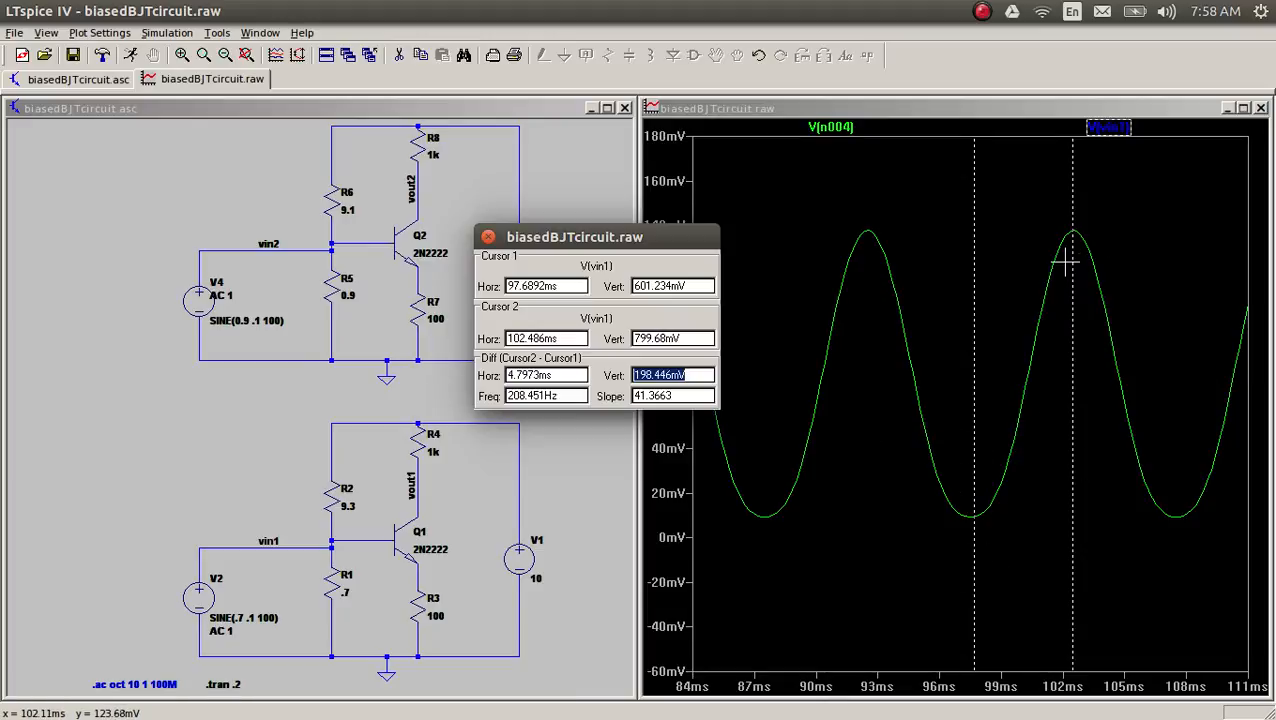
pyautogui.click(846, 130)
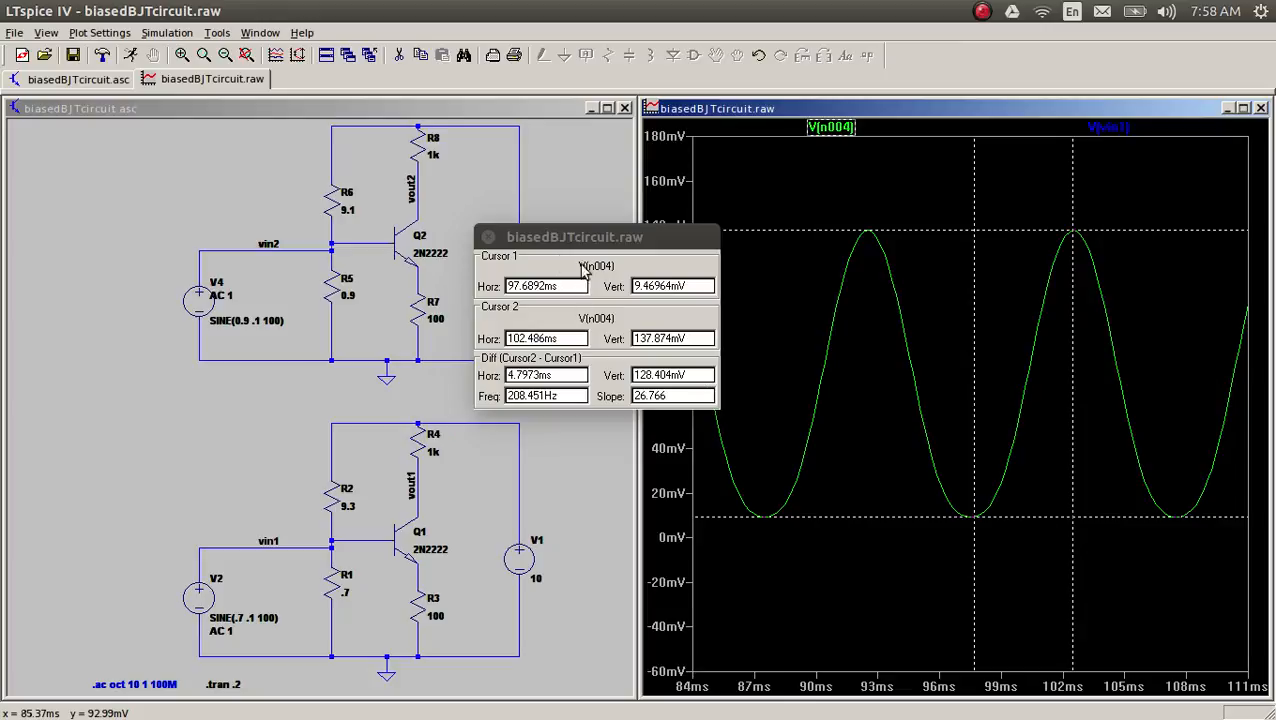
pyautogui.click(486, 237)
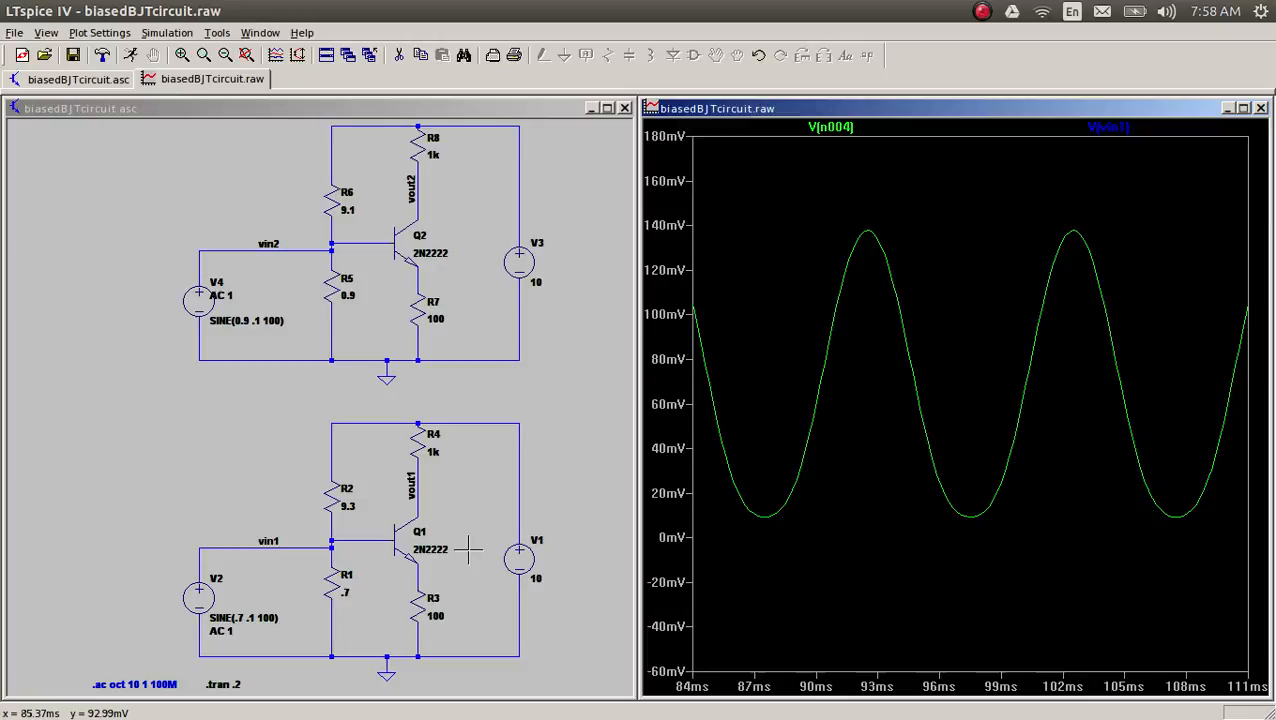
pyautogui.click(576, 476)
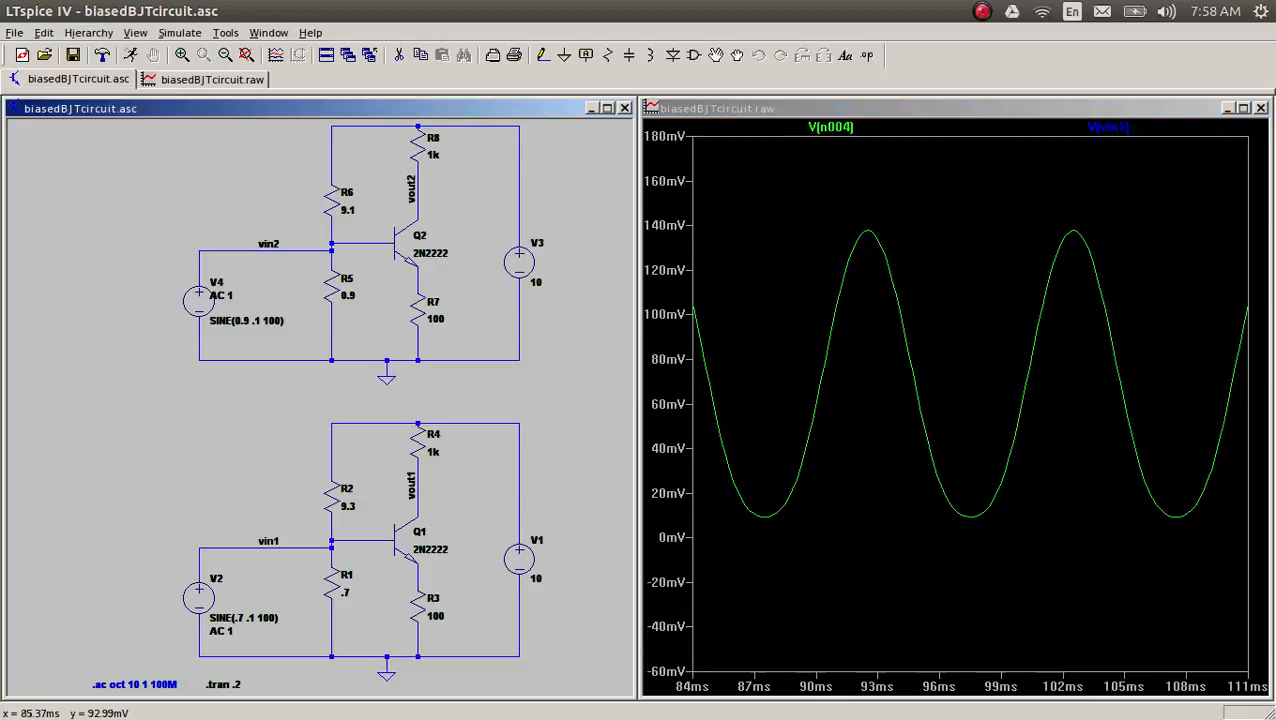
pyautogui.press('F2')
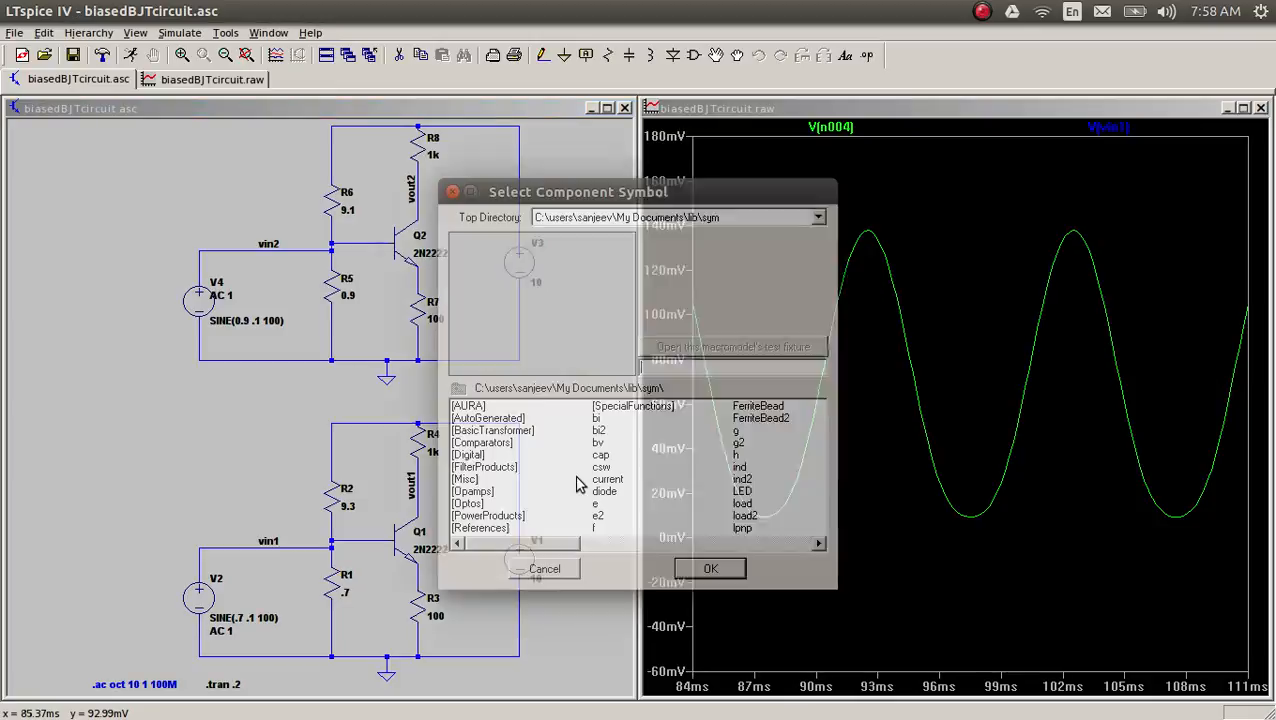
pyautogui.click(555, 568)
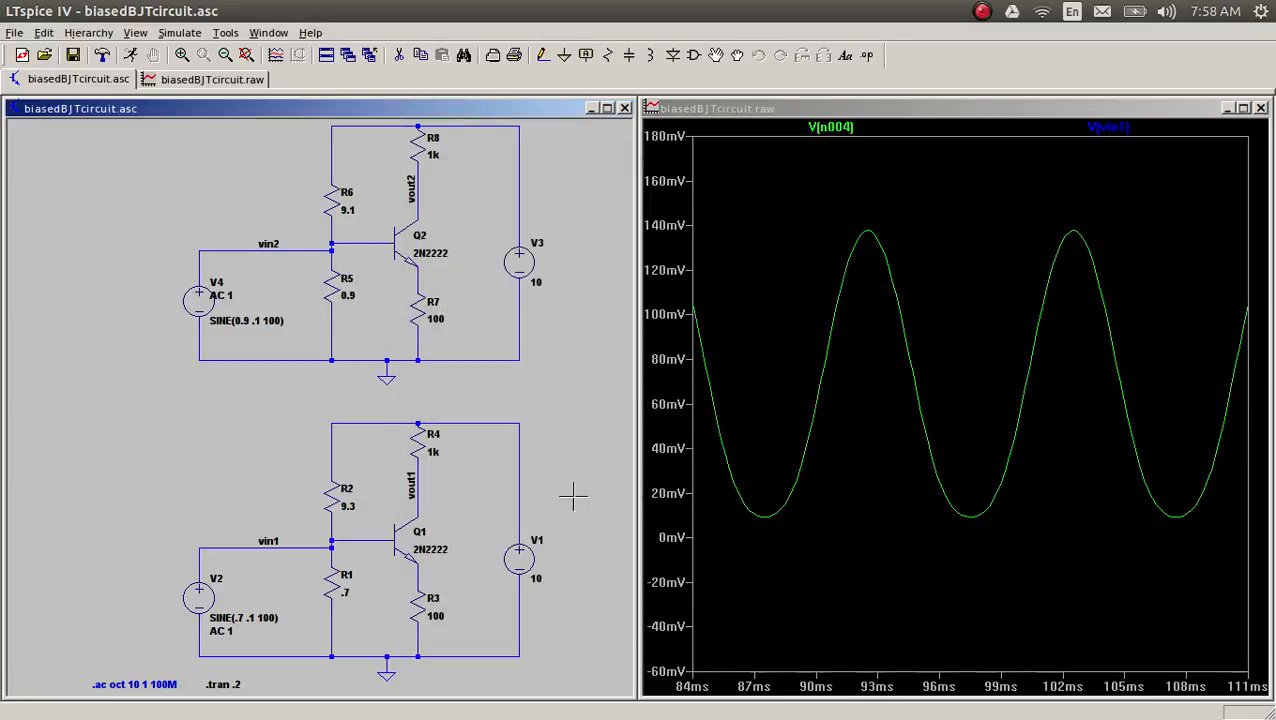
# Step: Label the net between Q1's emitter and R3 as e1
pyautogui.click(586, 55)
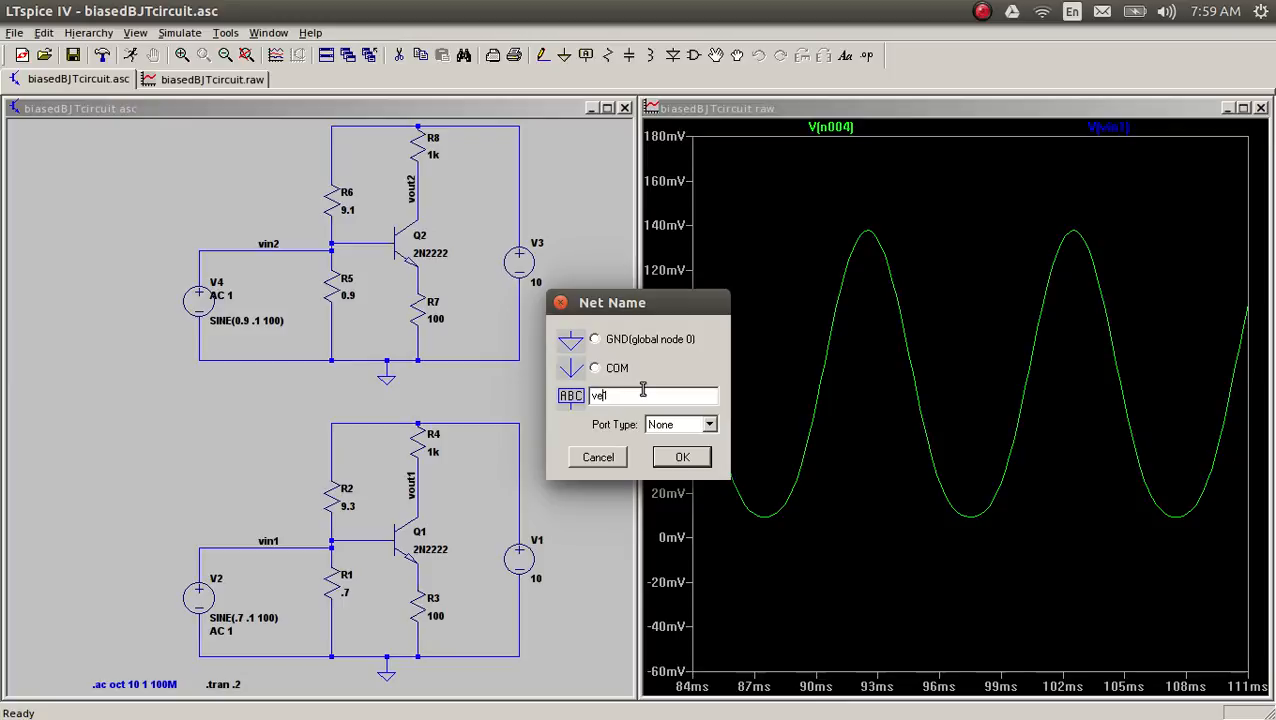
pyautogui.click(680, 458)
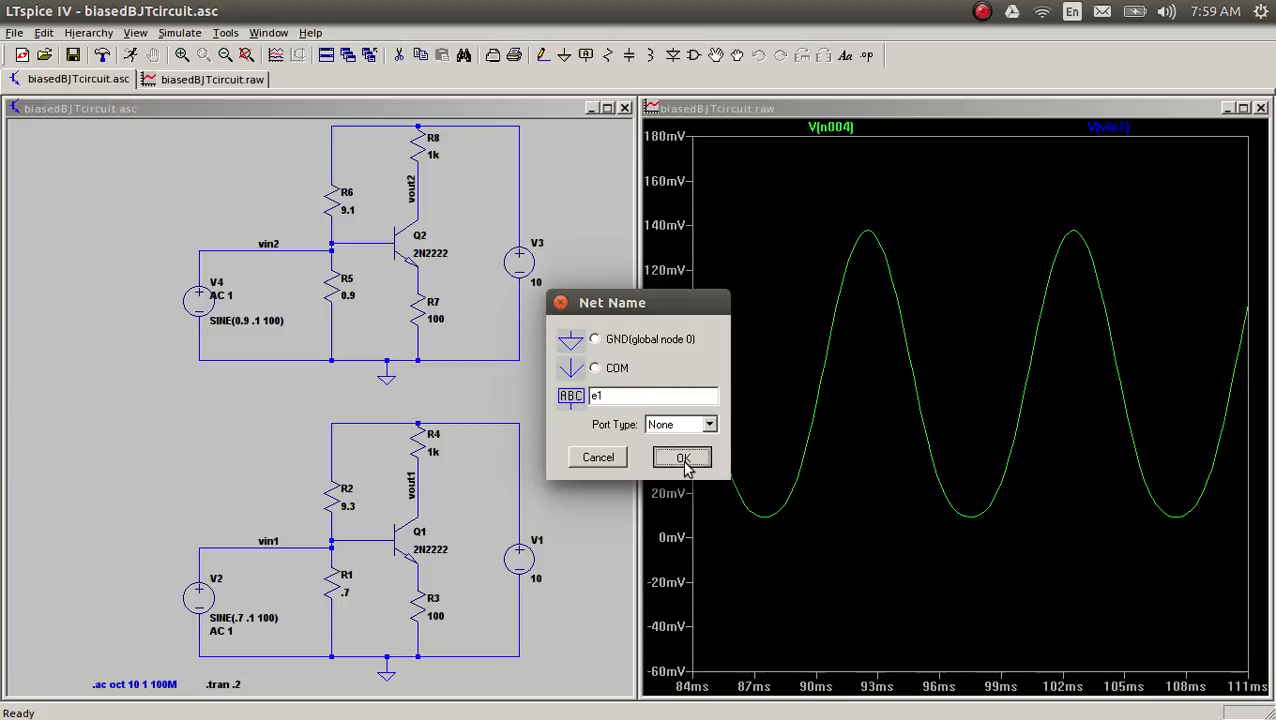
pyautogui.click(417, 572)
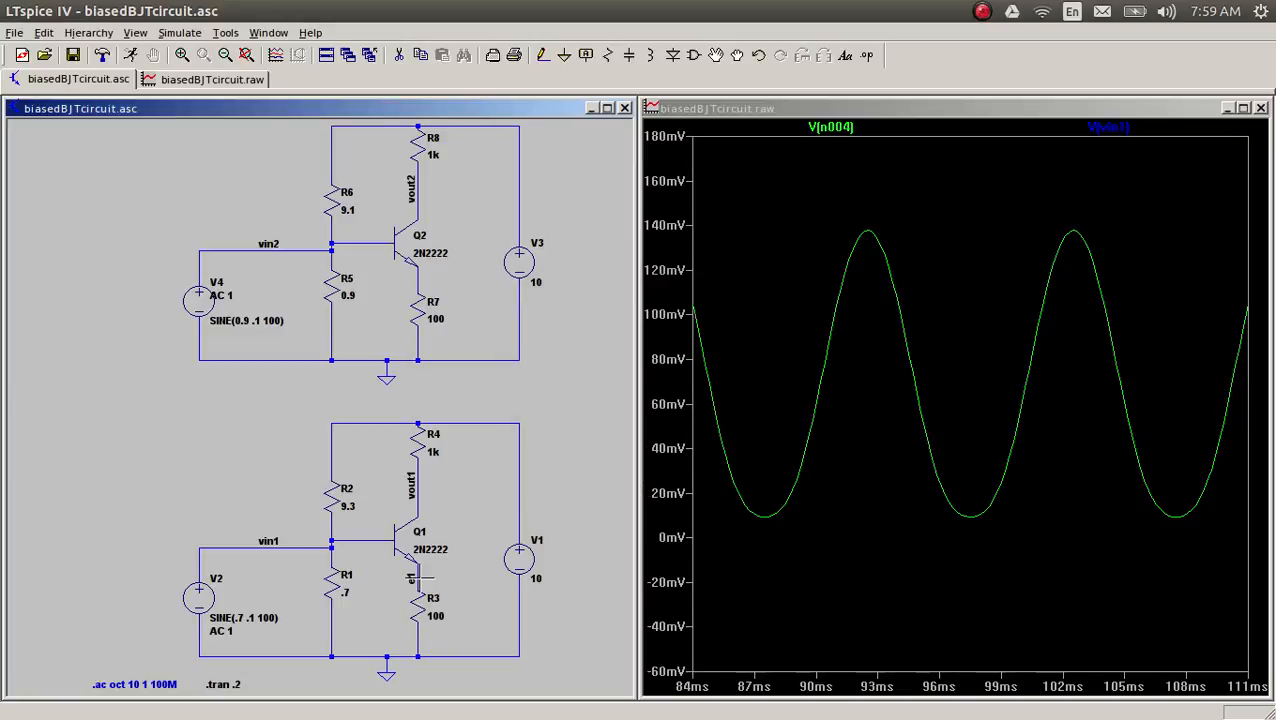
pyautogui.press('Escape')
# Step: Label the net between Q2's emitter and R7 as e2
pyautogui.press('F4')
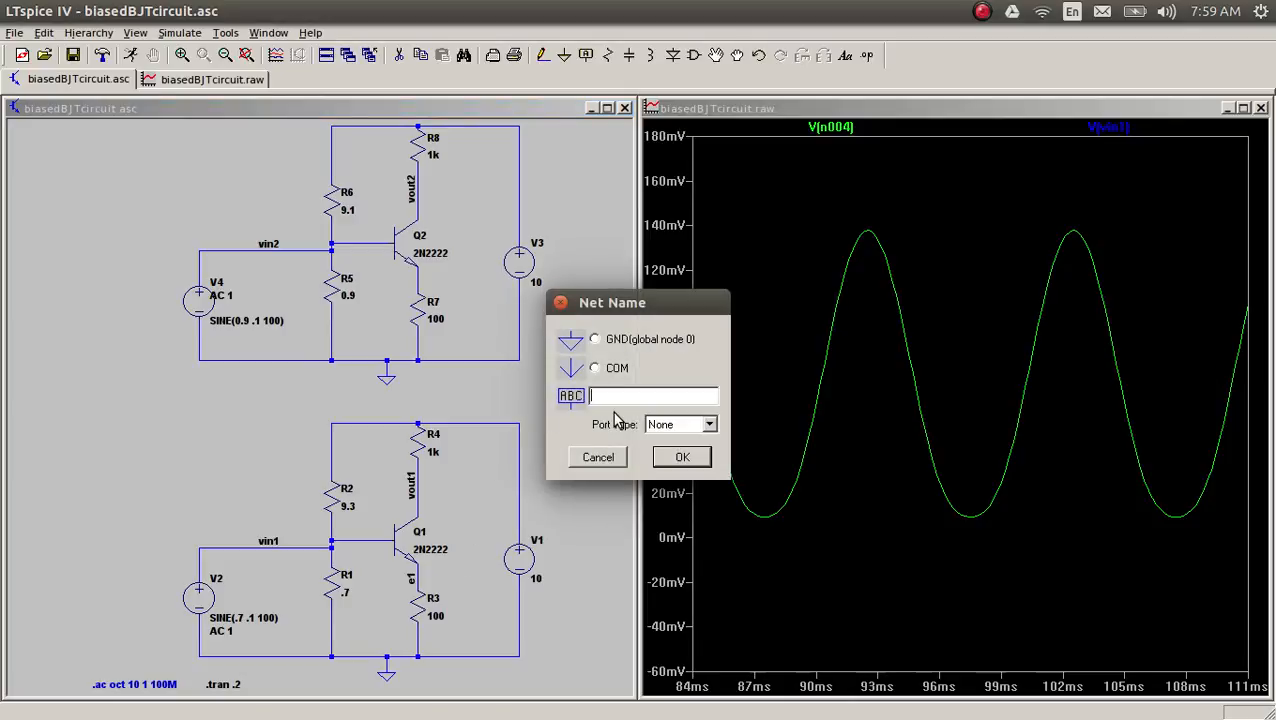
pyautogui.click(681, 457)
pyautogui.click(417, 276)
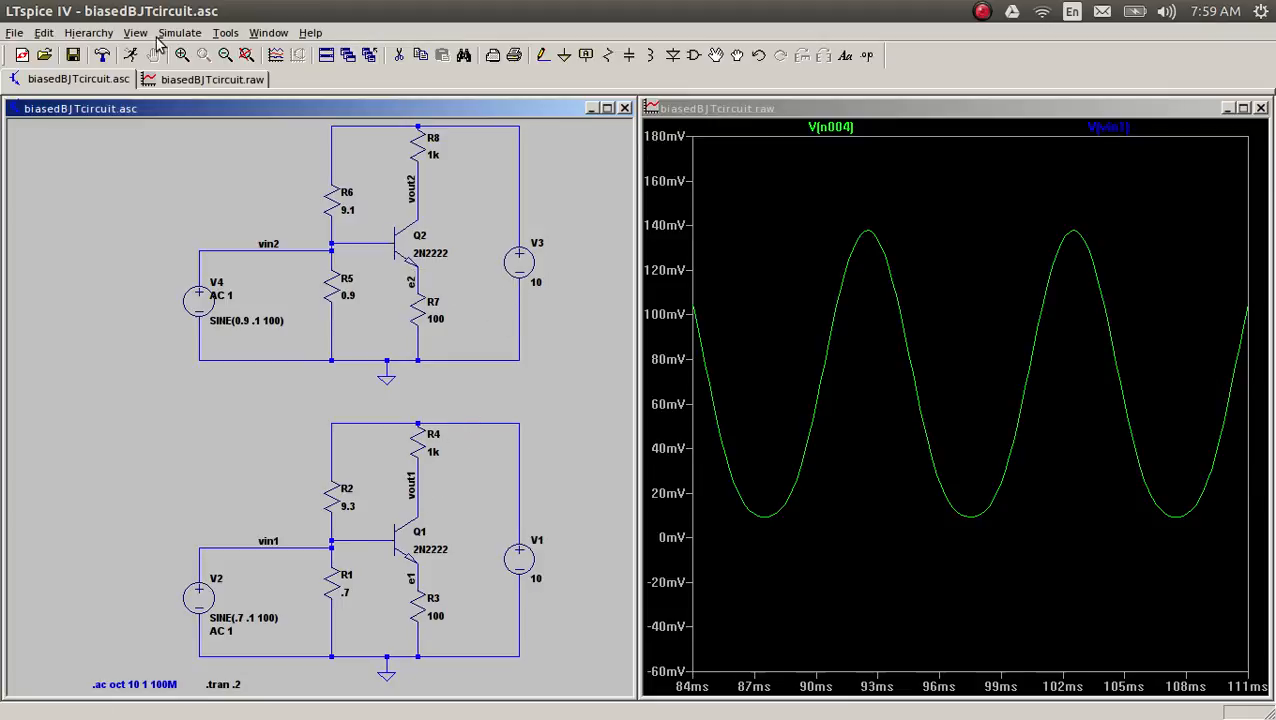
# Step: Rerun the simulation, plot the voltage at net e1 and enlarge a few cycles of its waveform
pyautogui.click(130, 55)
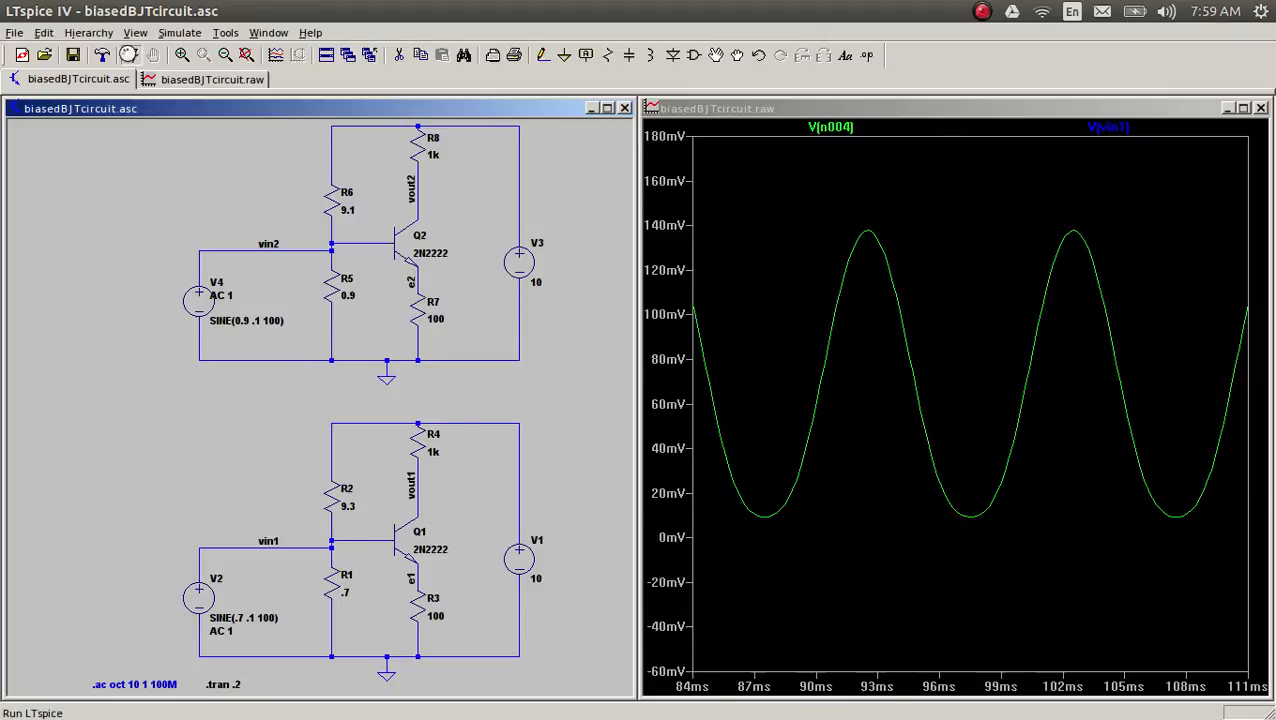
pyautogui.click(415, 568)
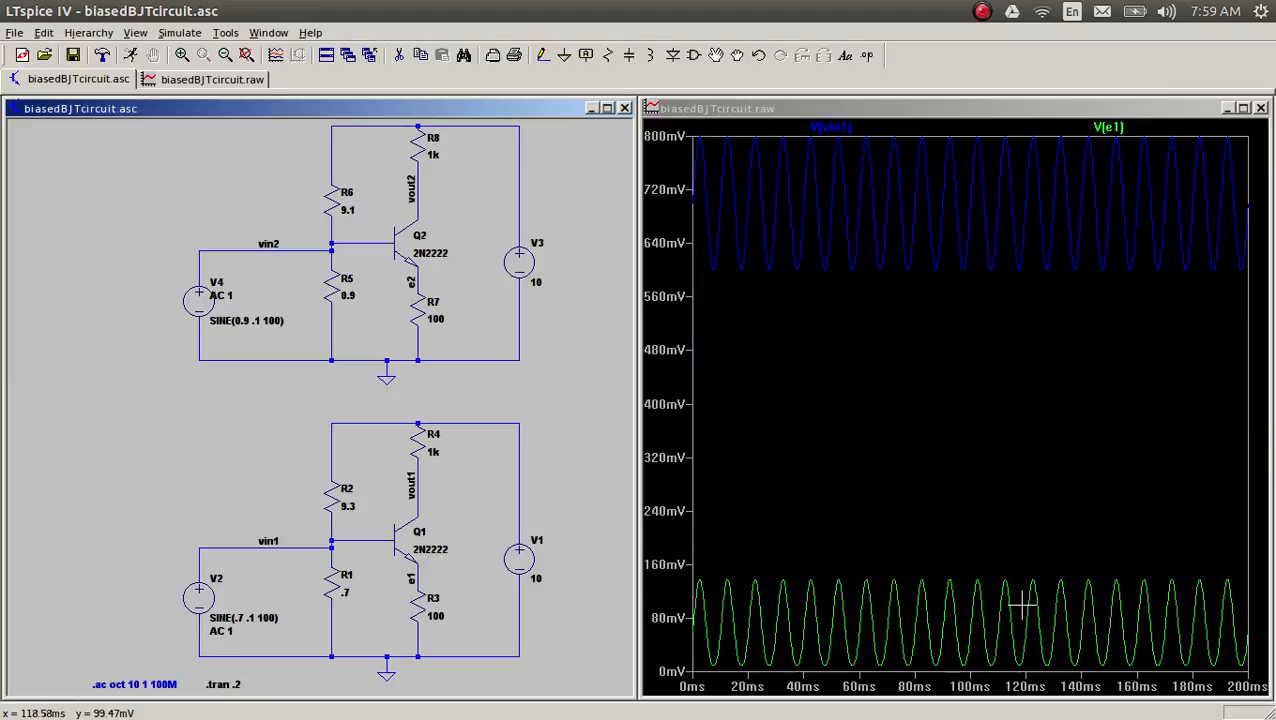
pyautogui.moveTo(928, 559); pyautogui.dragTo(995, 690)
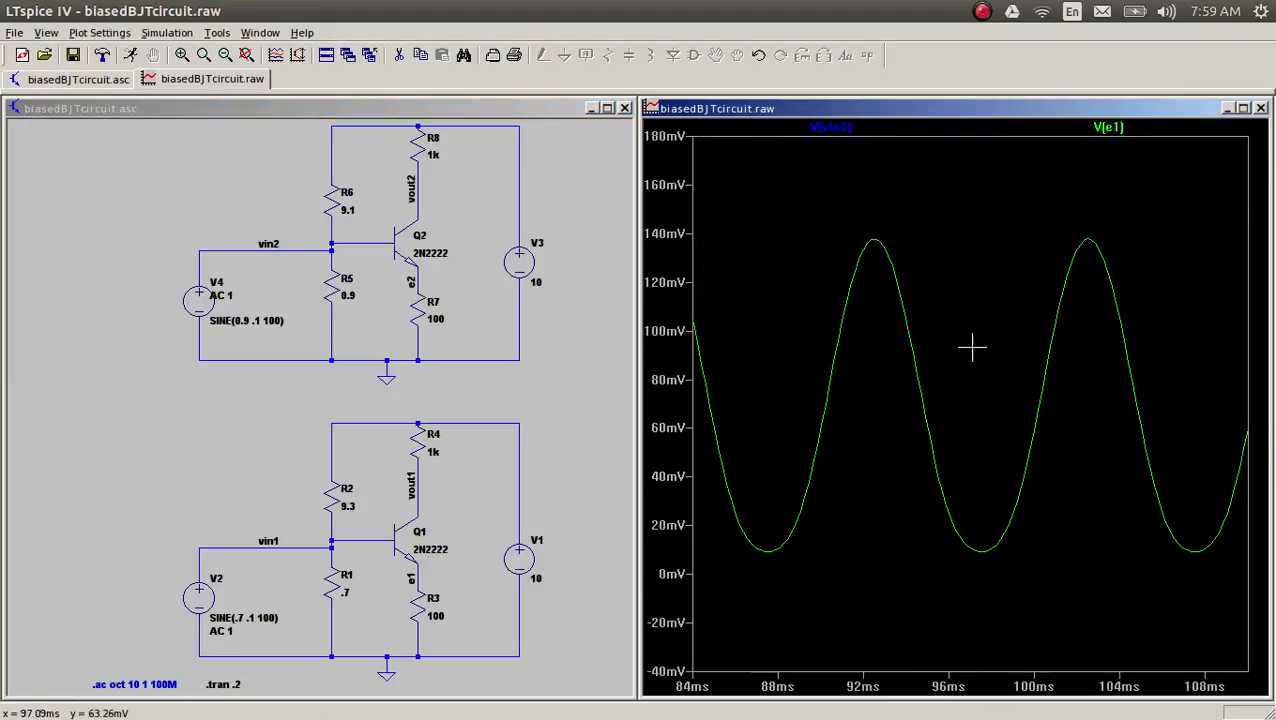
# Step: Measure the peak-to-peak voltage of the V(e1) trace with one cursor at a crest and the other at a trough
pyautogui.click(1125, 127)
pyautogui.click(1125, 127)
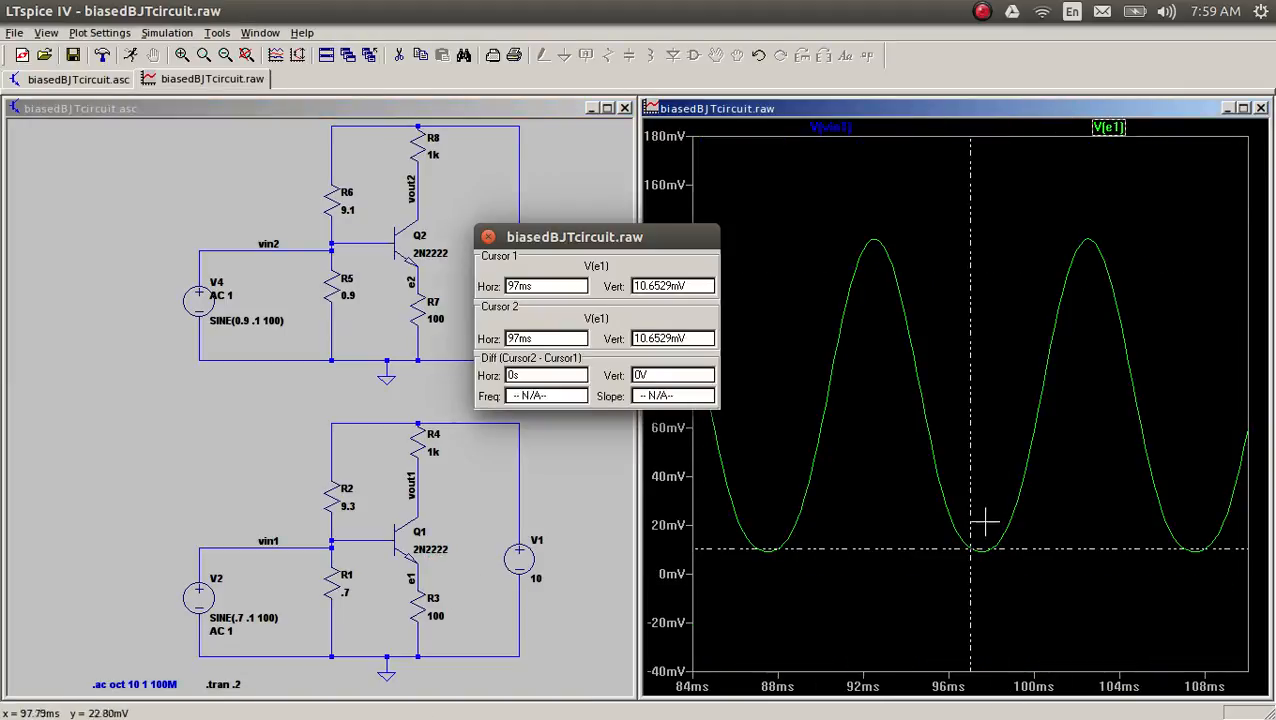
pyautogui.moveTo(971, 553); pyautogui.dragTo(1089, 241)
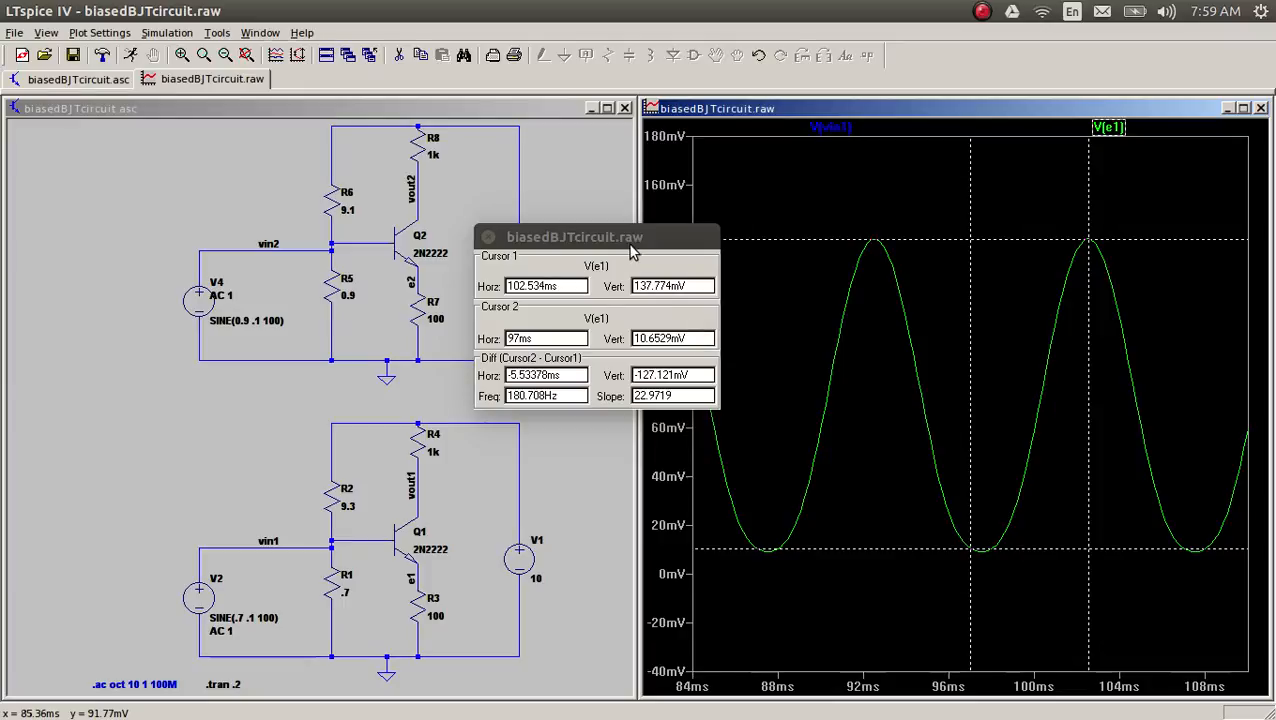
pyautogui.moveTo(630, 238); pyautogui.dragTo(838, 270)
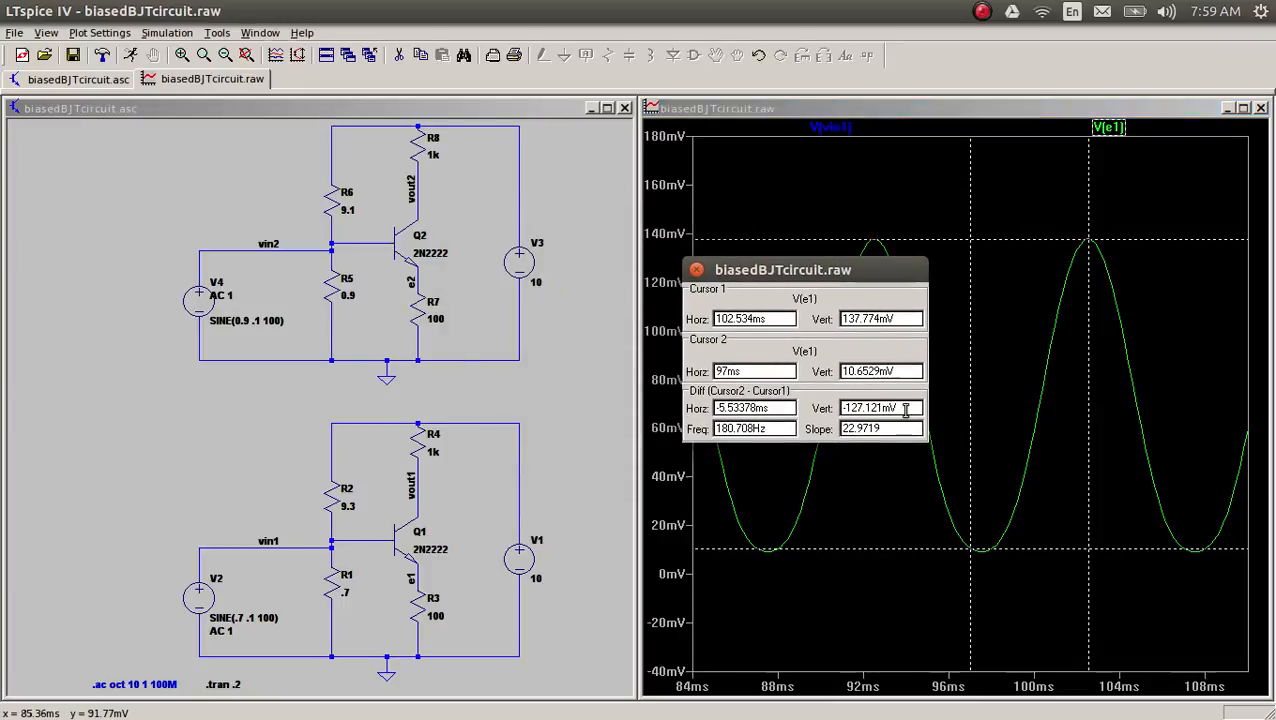
pyautogui.moveTo(904, 410); pyautogui.dragTo(828, 418)
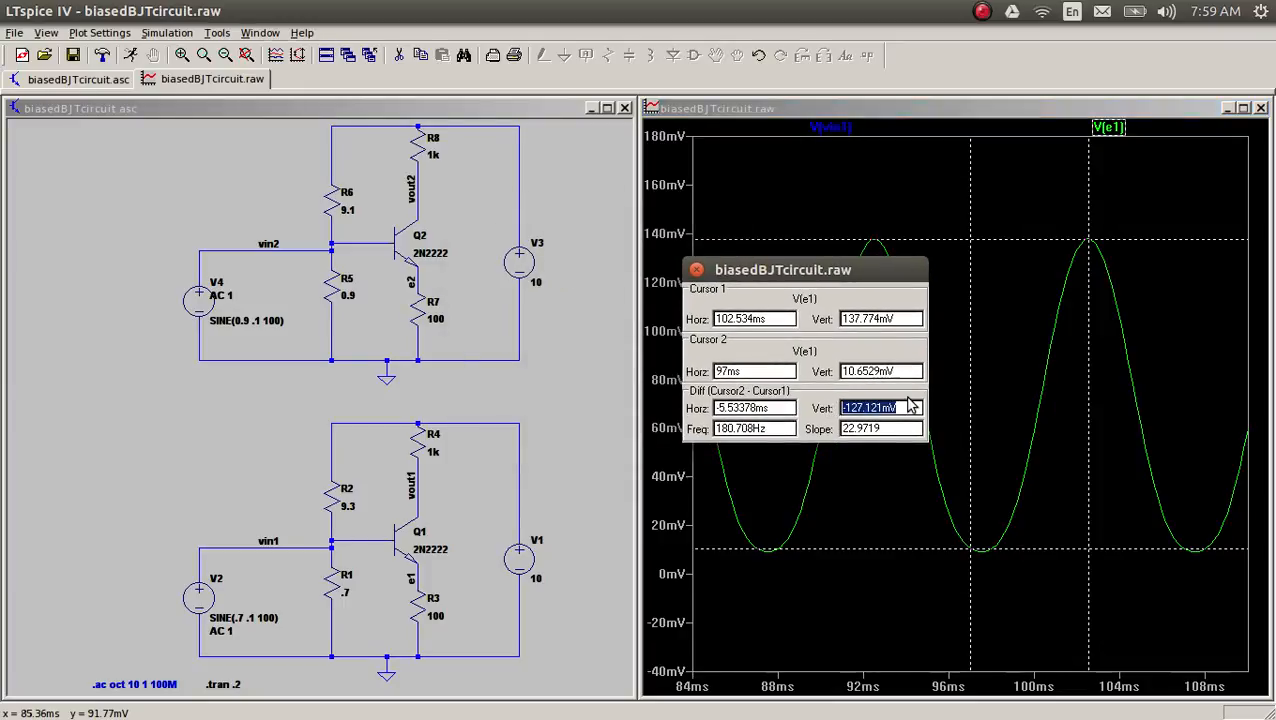
pyautogui.click(908, 402)
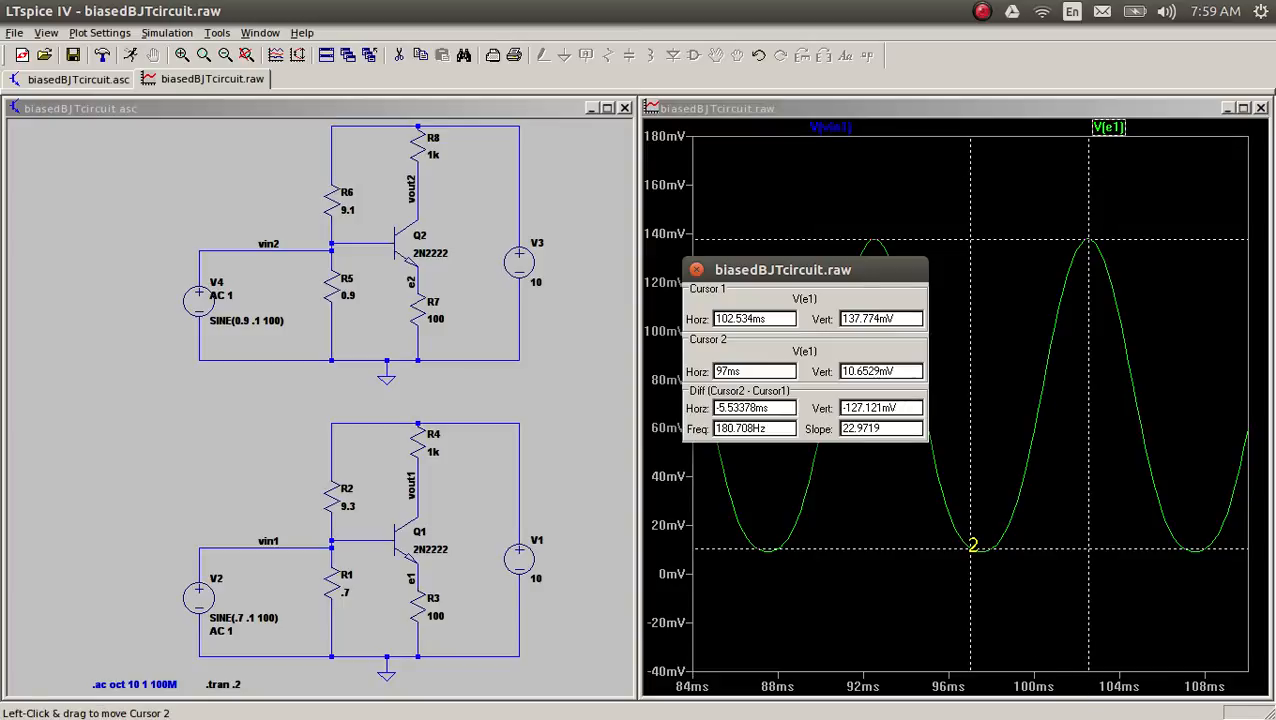
pyautogui.moveTo(972, 546); pyautogui.dragTo(981, 559)
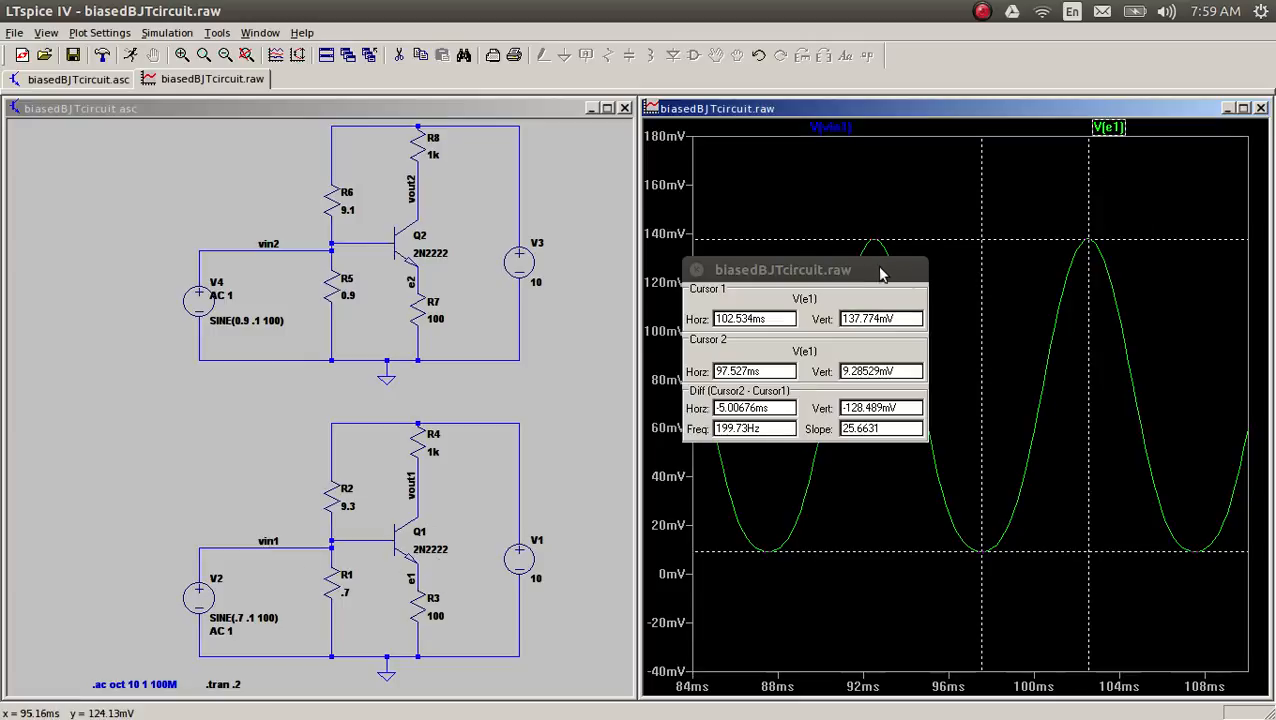
# Step: Add a second plot pane and move the V(vin1) trace into it, clear of the cursor readout
pyautogui.rightClick(680, 170)
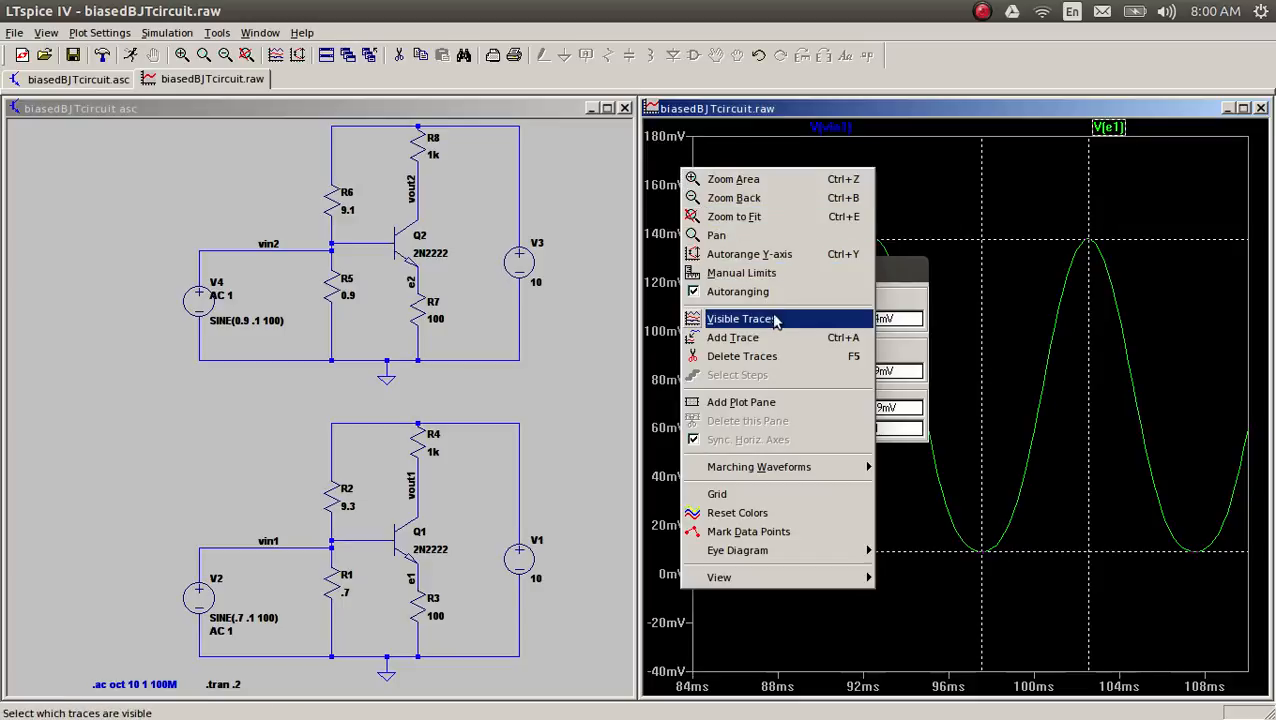
pyautogui.click(792, 402)
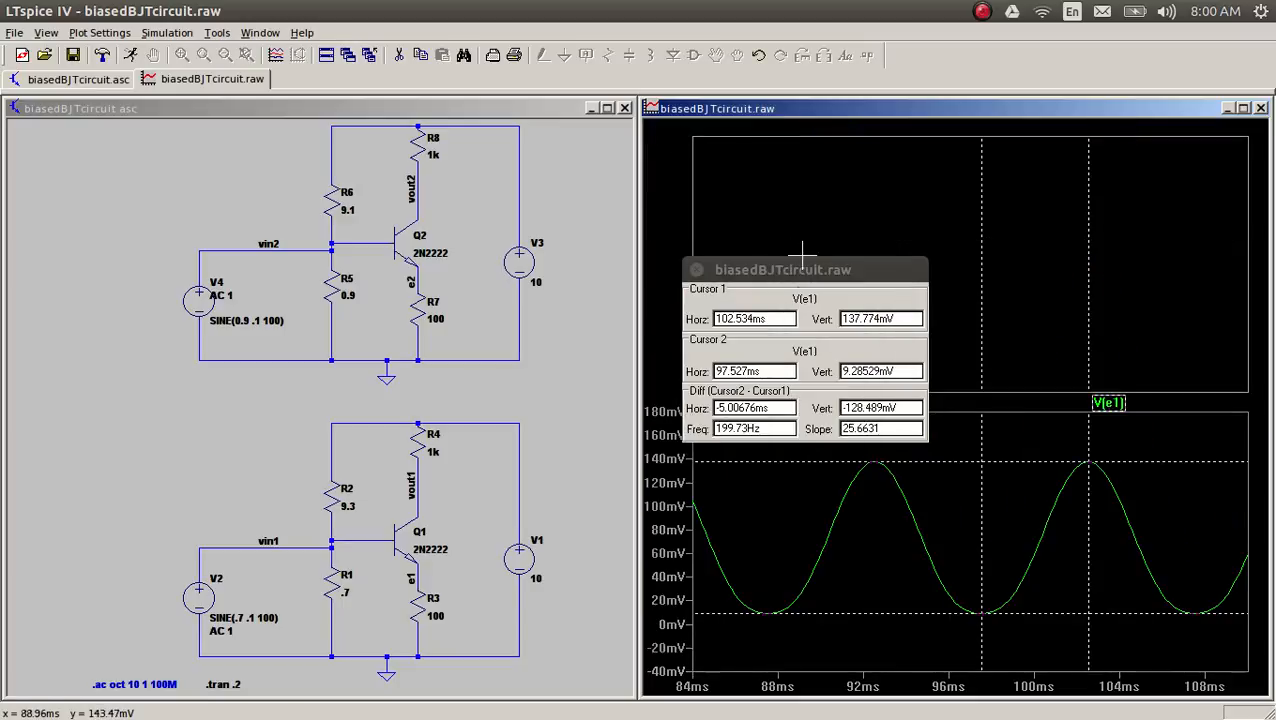
pyautogui.moveTo(797, 273); pyautogui.dragTo(523, 267)
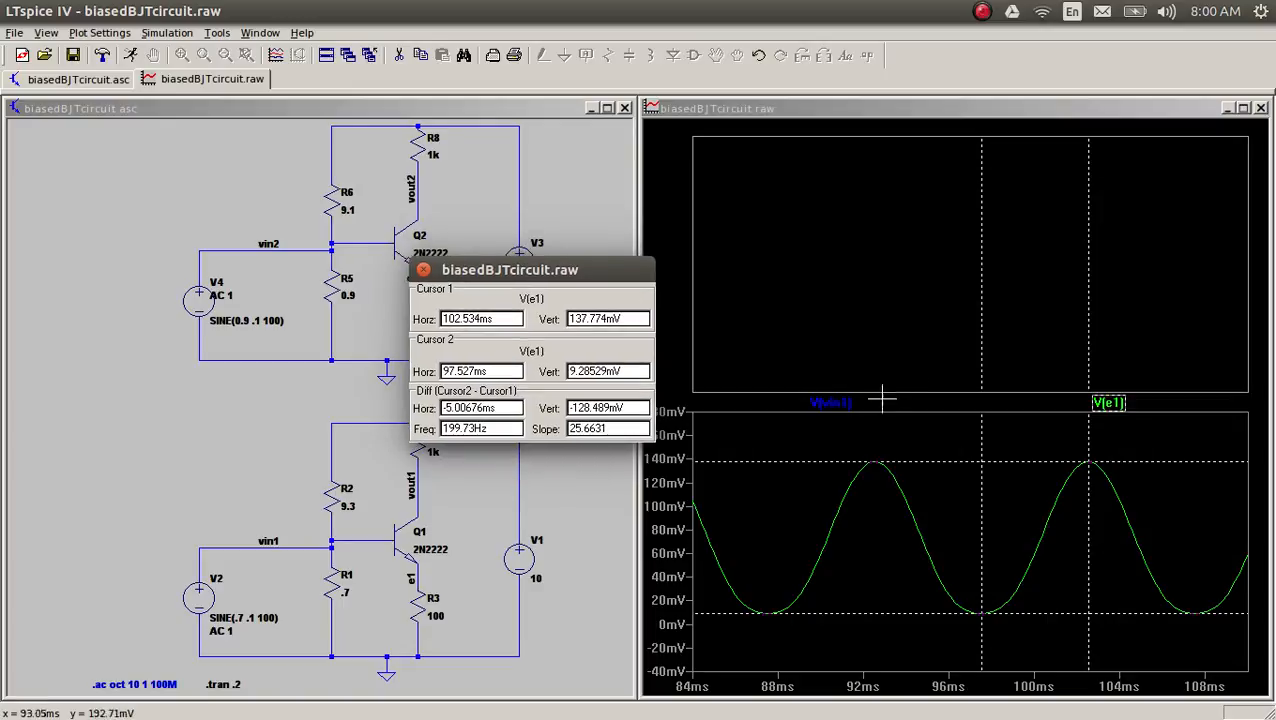
pyautogui.moveTo(852, 405); pyautogui.dragTo(876, 265)
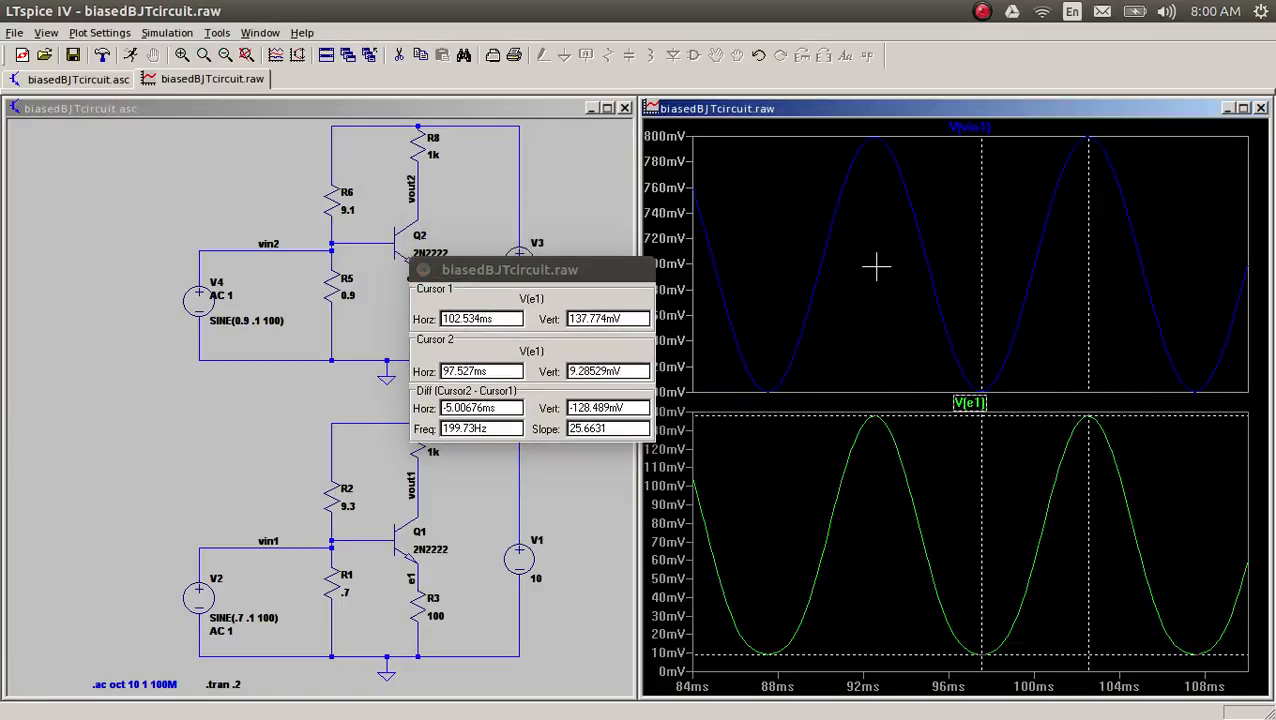
# Step: Measure the peak-to-peak voltage of the V(vin1) trace with both cursors, keeping the readout clear of the schematic
pyautogui.click(995, 130)
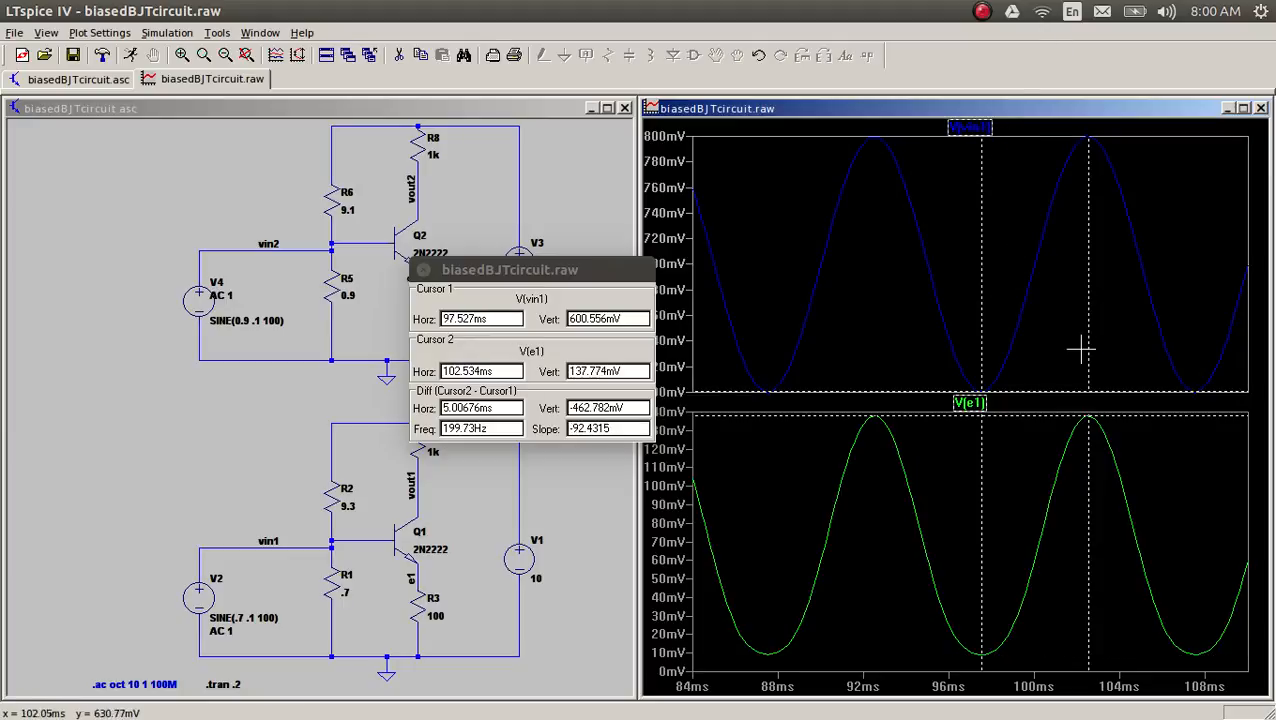
pyautogui.click(993, 130)
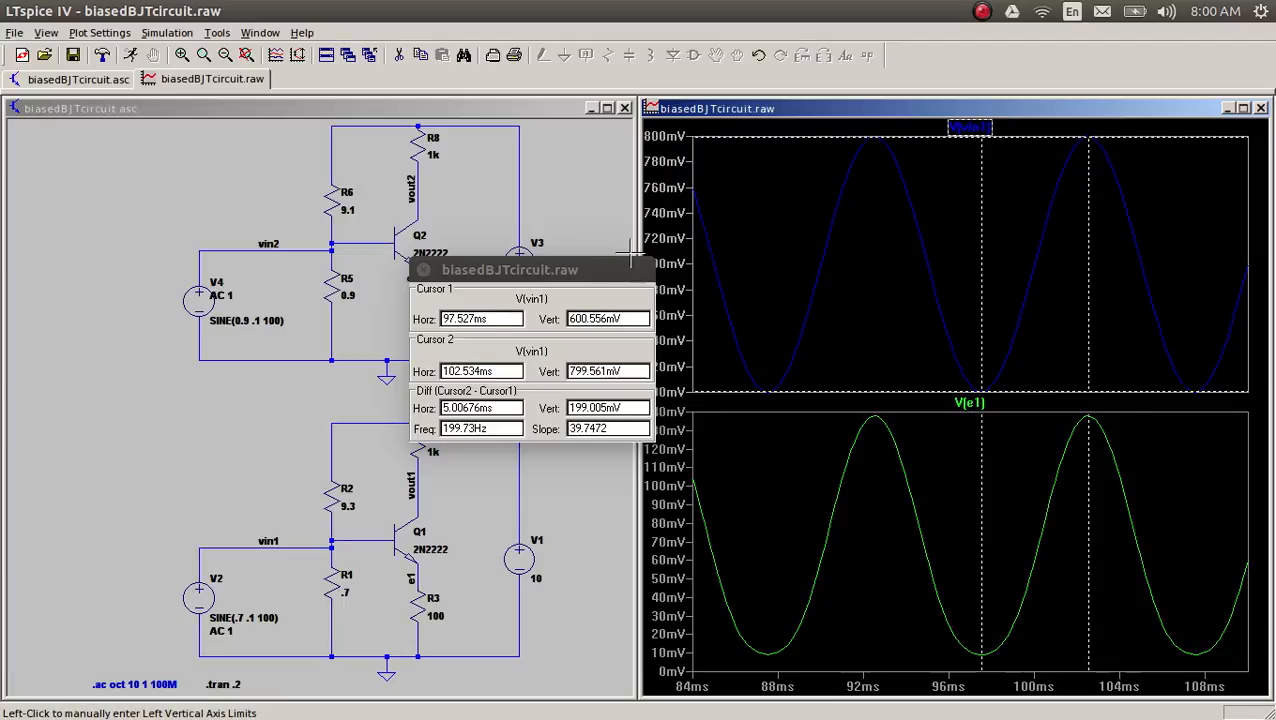
pyautogui.moveTo(610, 270); pyautogui.dragTo(722, 145)
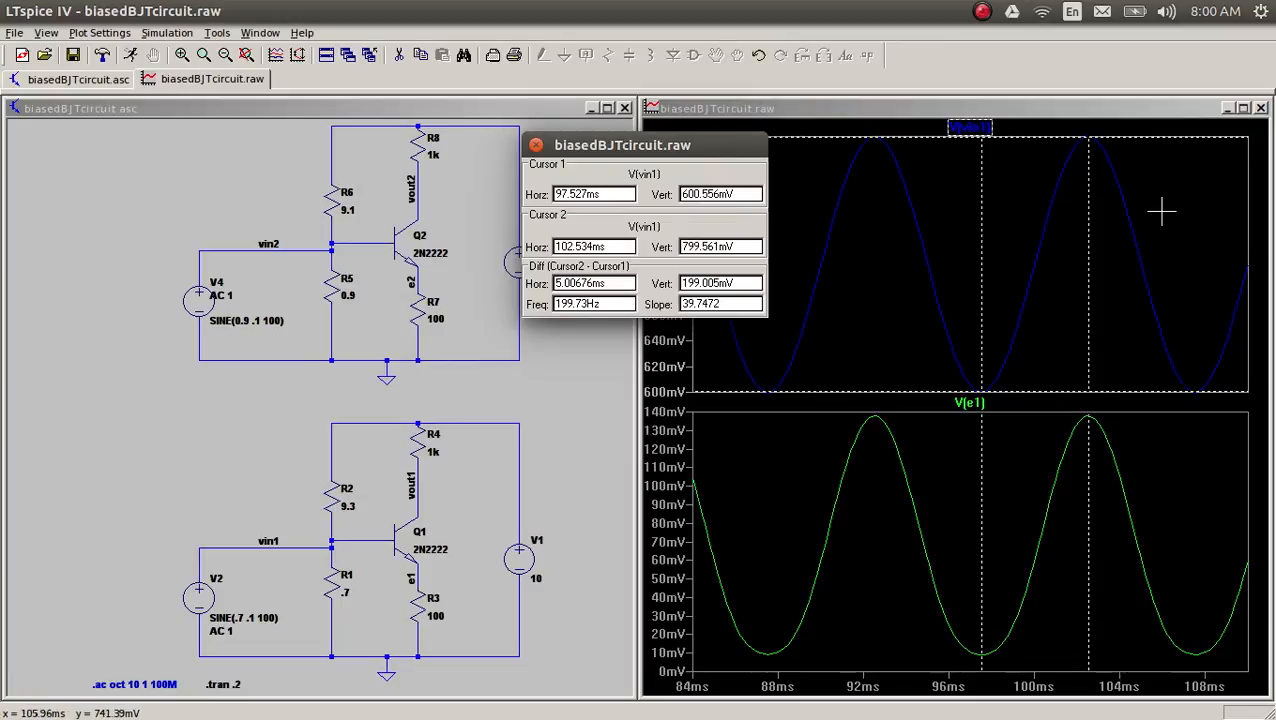
pyautogui.moveTo(659, 143); pyautogui.dragTo(780, 148)
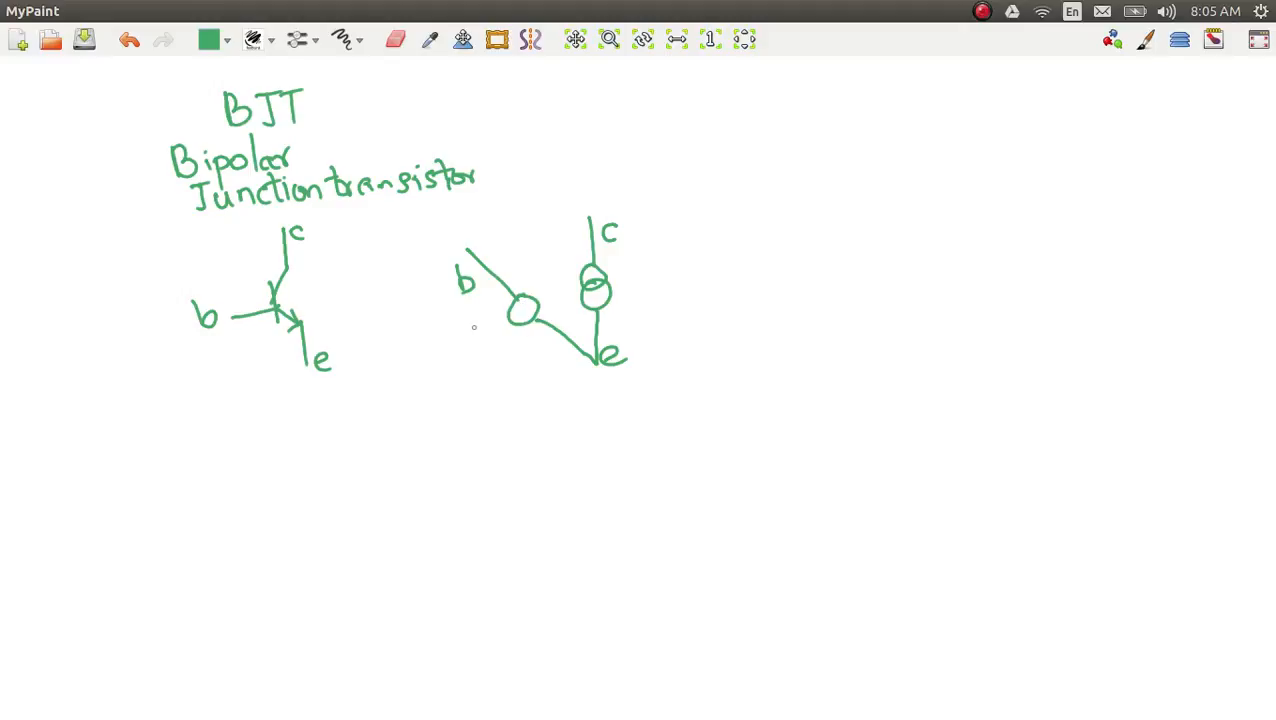
# Step: In MyPaint, annotate the base-emitter element with "i=0" and "v=0", and the collector-emitter element with "i,v anything"
pyautogui.moveTo(474, 326)
pyautogui.mouseDown()
pyautogui.moveTo(494, 343)
pyautogui.moveTo(498, 324)
pyautogui.moveTo(475, 366)
pyautogui.moveTo(479, 351)
pyautogui.moveTo(512, 364)
pyautogui.moveTo(504, 348)
pyautogui.mouseUp()
pyautogui.click(474, 320)
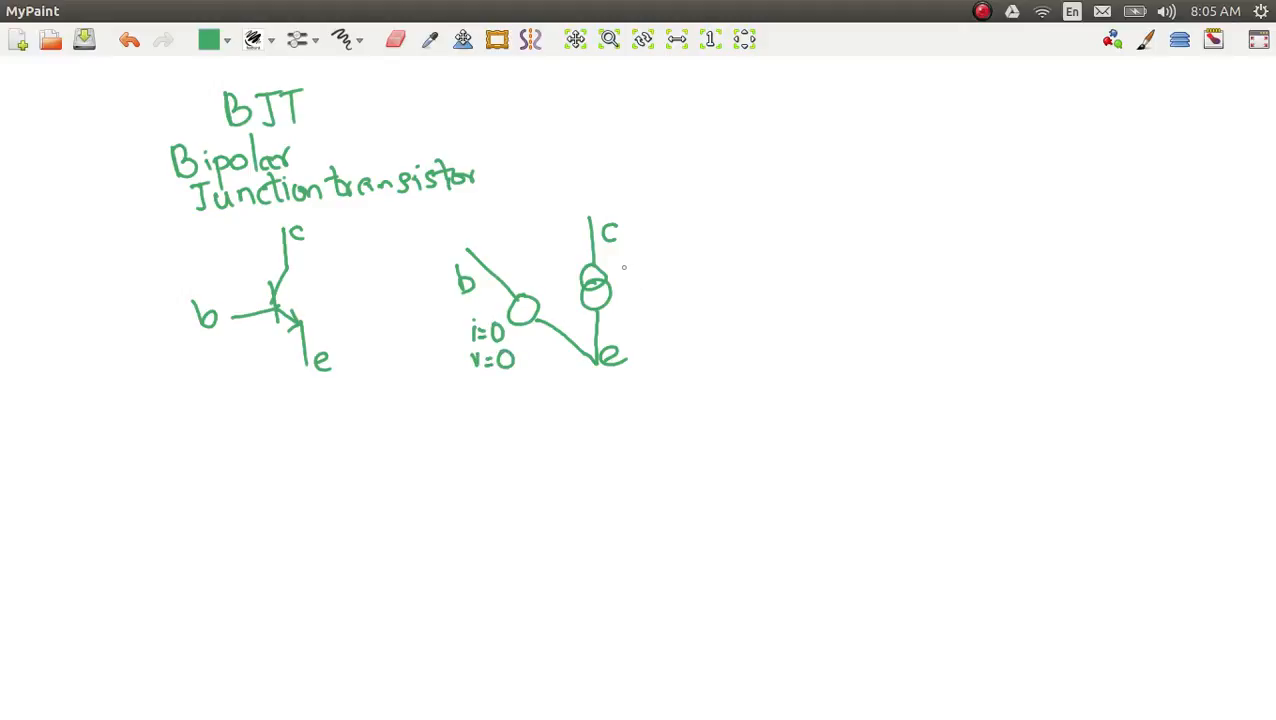
pyautogui.moveTo(622, 266); pyautogui.dragTo(640, 280)
pyautogui.moveTo(647, 265)
pyautogui.mouseDown()
pyautogui.moveTo(704, 278)
pyautogui.moveTo(700, 305)
pyautogui.mouseUp()
pyautogui.moveTo(715, 251); pyautogui.dragTo(722, 288)
pyautogui.moveTo(718, 284)
pyautogui.mouseDown()
pyautogui.moveTo(742, 266)
pyautogui.moveTo(766, 276)
pyautogui.moveTo(754, 300)
pyautogui.mouseUp()
pyautogui.click(731, 261)
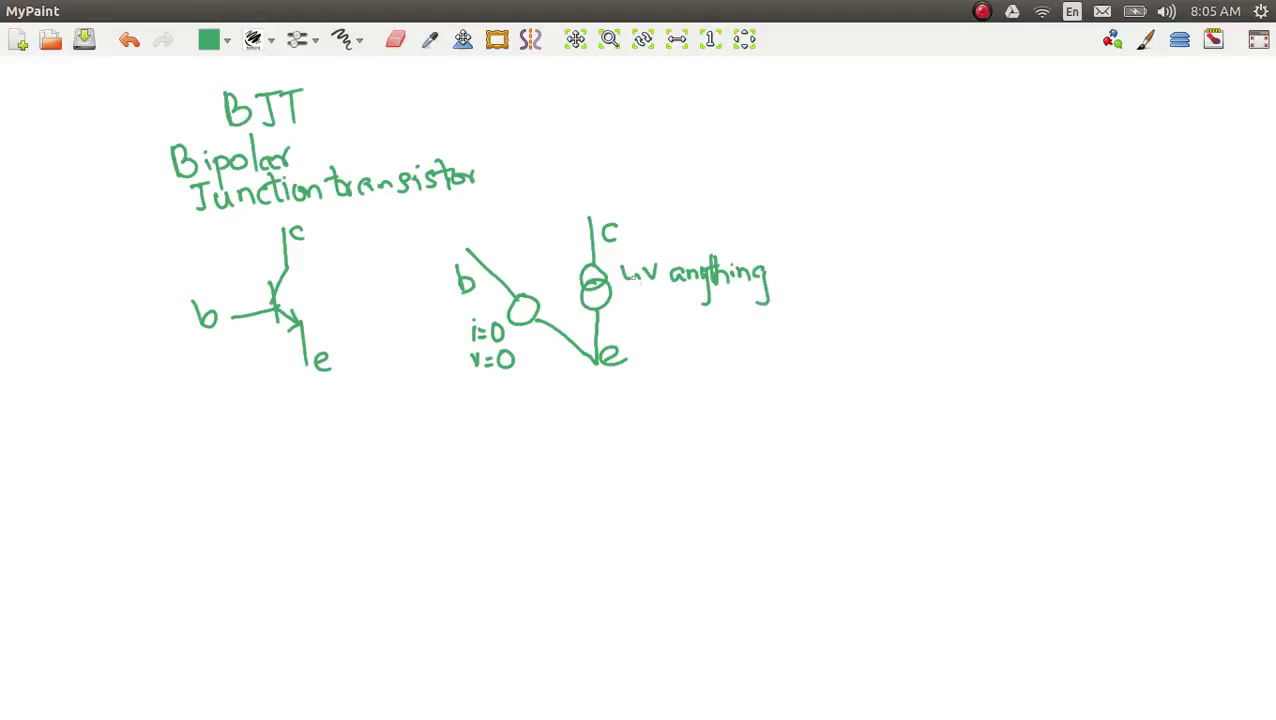
pyautogui.click(623, 262)
# Step: Draw a red sine wave labelled "100mV" at the base terminal of the equivalent model
pyautogui.moveTo(428, 240)
pyautogui.mouseDown()
pyautogui.moveTo(433, 219)
pyautogui.moveTo(463, 246)
pyautogui.moveTo(488, 220)
pyautogui.moveTo(533, 225)
pyautogui.moveTo(542, 203)
pyautogui.mouseUp()
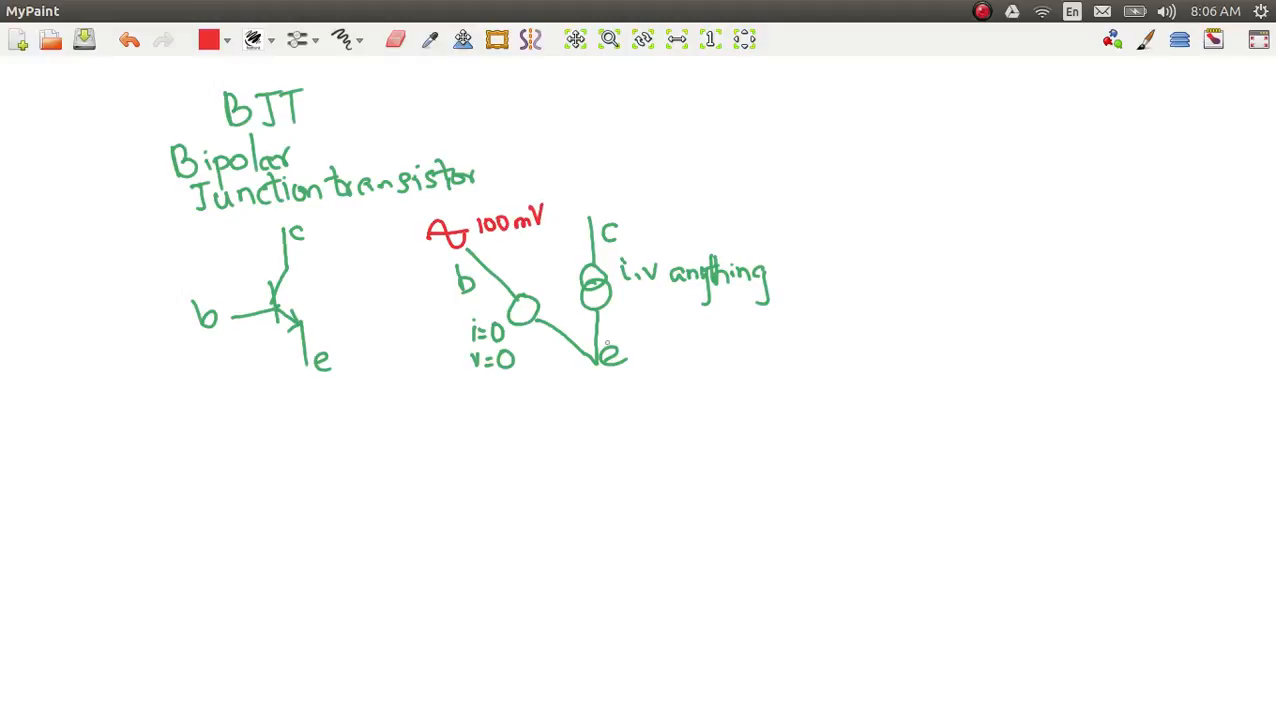
pyautogui.moveTo(597, 358)
pyautogui.mouseDown()
pyautogui.moveTo(600, 381)
pyautogui.moveTo(655, 367)
pyautogui.moveTo(601, 372)
pyautogui.moveTo(614, 377)
pyautogui.mouseUp()
pyautogui.moveTo(660, 367)
pyautogui.mouseDown()
pyautogui.moveTo(662, 352)
pyautogui.moveTo(699, 374)
pyautogui.moveTo(722, 336)
pyautogui.moveTo(766, 346)
pyautogui.moveTo(780, 324)
pyautogui.mouseUp()
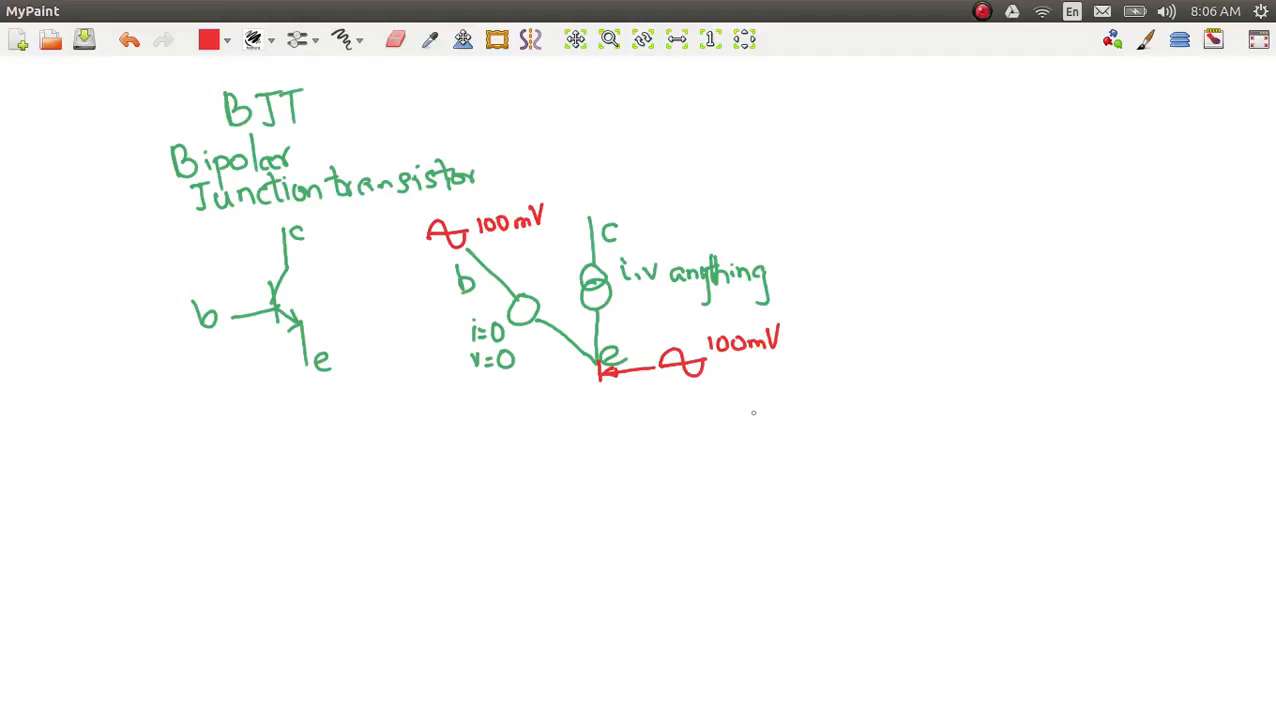
pyautogui.hotkey('ctrl', 'z')
pyautogui.hotkey('ctrl', 'z')
pyautogui.hotkey('ctrl', 'z')
pyautogui.hotkey('ctrl', 'z')
pyautogui.hotkey('ctrl', 'z')
pyautogui.hotkey('ctrl', 'z')
pyautogui.hotkey('ctrl', 'z')
pyautogui.hotkey('ctrl', 'z')
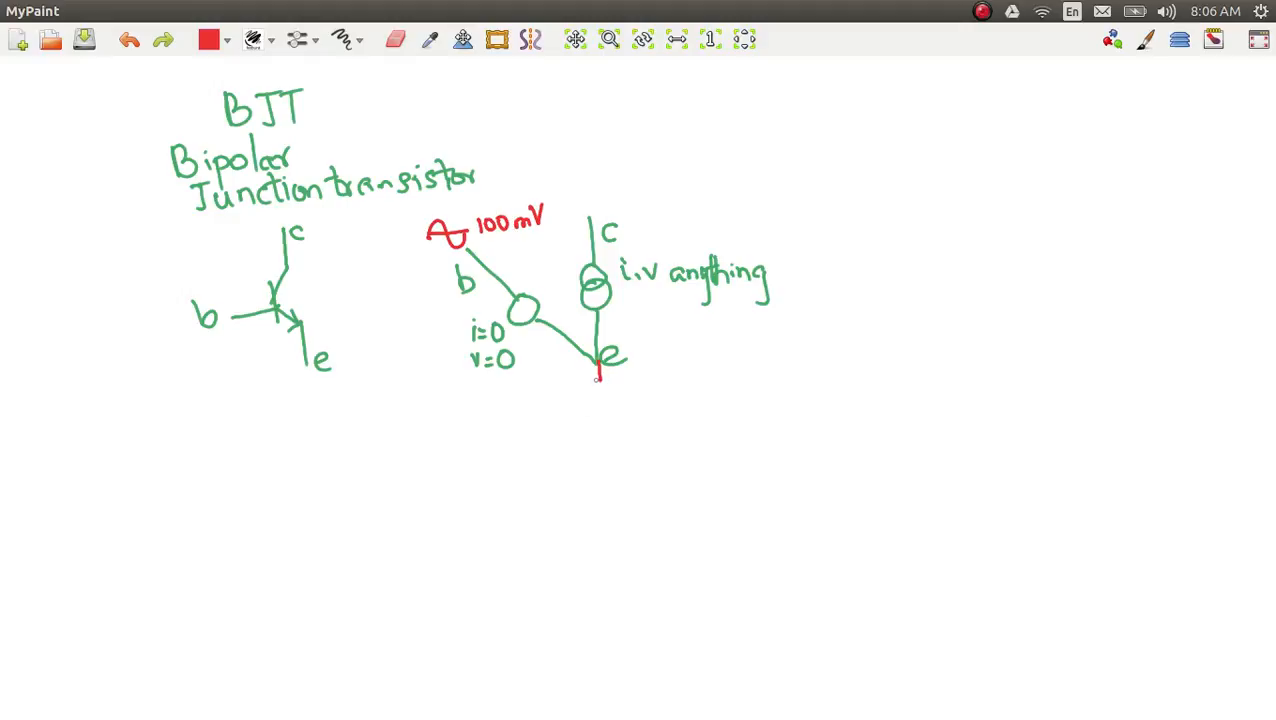
# Step: Draw a red resistor labelled rE below the emitter junction, ending in a dot labelled "e"
pyautogui.moveTo(598, 379)
pyautogui.mouseDown()
pyautogui.moveTo(591, 405)
pyautogui.moveTo(609, 408)
pyautogui.moveTo(588, 420)
pyautogui.moveTo(612, 420)
pyautogui.moveTo(599, 462)
pyautogui.mouseUp()
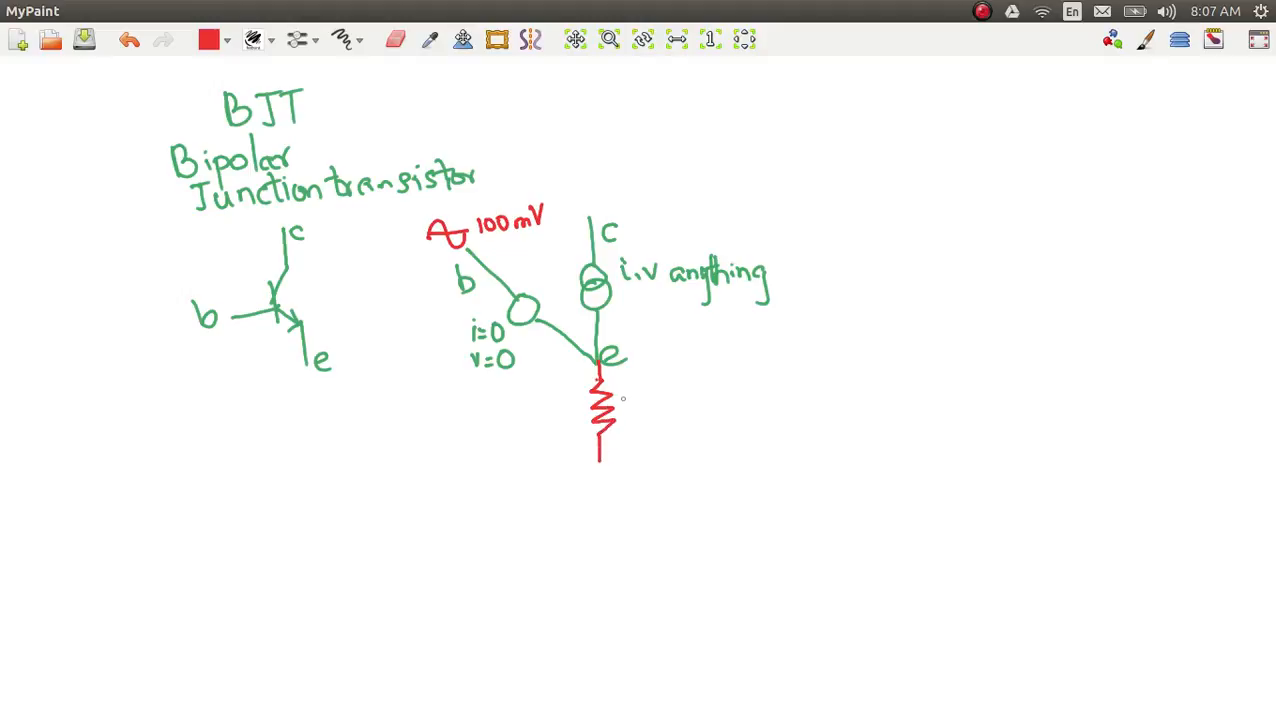
pyautogui.moveTo(619, 396)
pyautogui.mouseDown()
pyautogui.moveTo(649, 420)
pyautogui.moveTo(634, 406)
pyautogui.moveTo(647, 409)
pyautogui.mouseUp()
pyautogui.moveTo(599, 459); pyautogui.dragTo(600, 458)
pyautogui.moveTo(615, 452); pyautogui.dragTo(633, 457)
# Step: Erase the green "e" label above the rE resistor and mark that junction with a red dot
pyautogui.press('e')
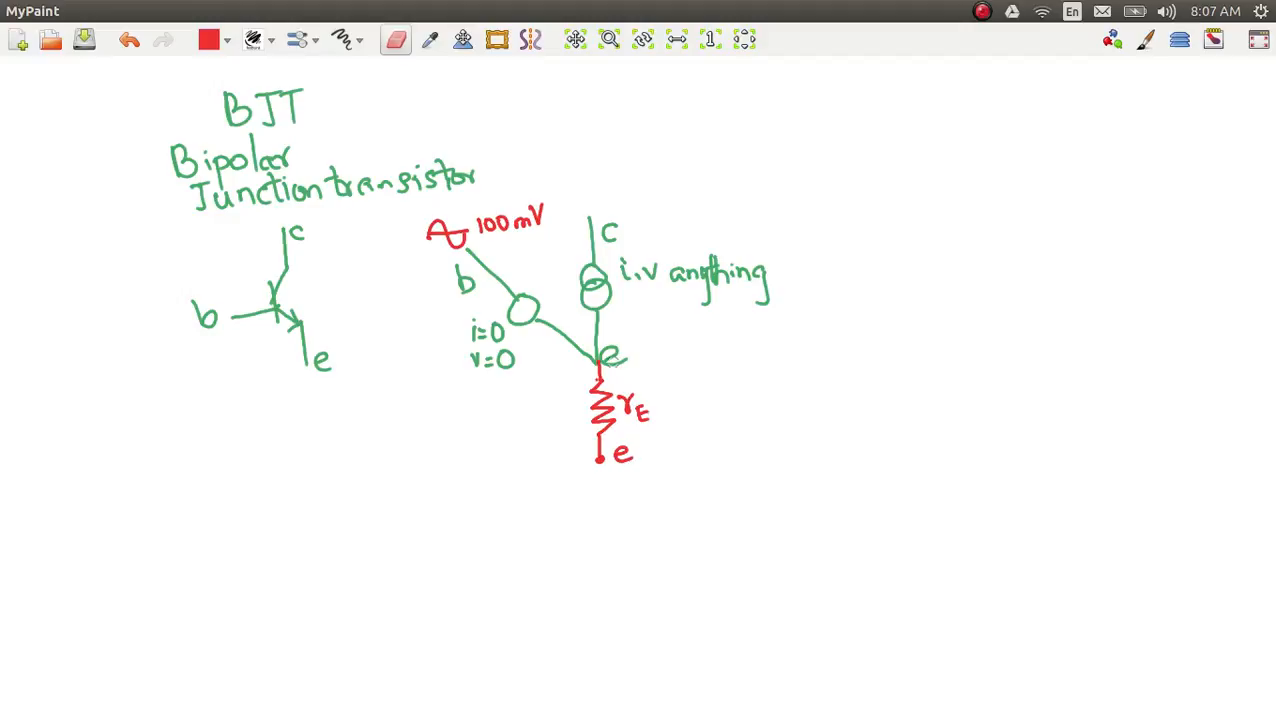
pyautogui.moveTo(618, 360)
pyautogui.mouseDown()
pyautogui.moveTo(606, 346)
pyautogui.moveTo(604, 360)
pyautogui.moveTo(625, 355)
pyautogui.moveTo(615, 342)
pyautogui.moveTo(600, 354)
pyautogui.moveTo(613, 363)
pyautogui.mouseUp()
pyautogui.press('e')
pyautogui.click(596, 361)
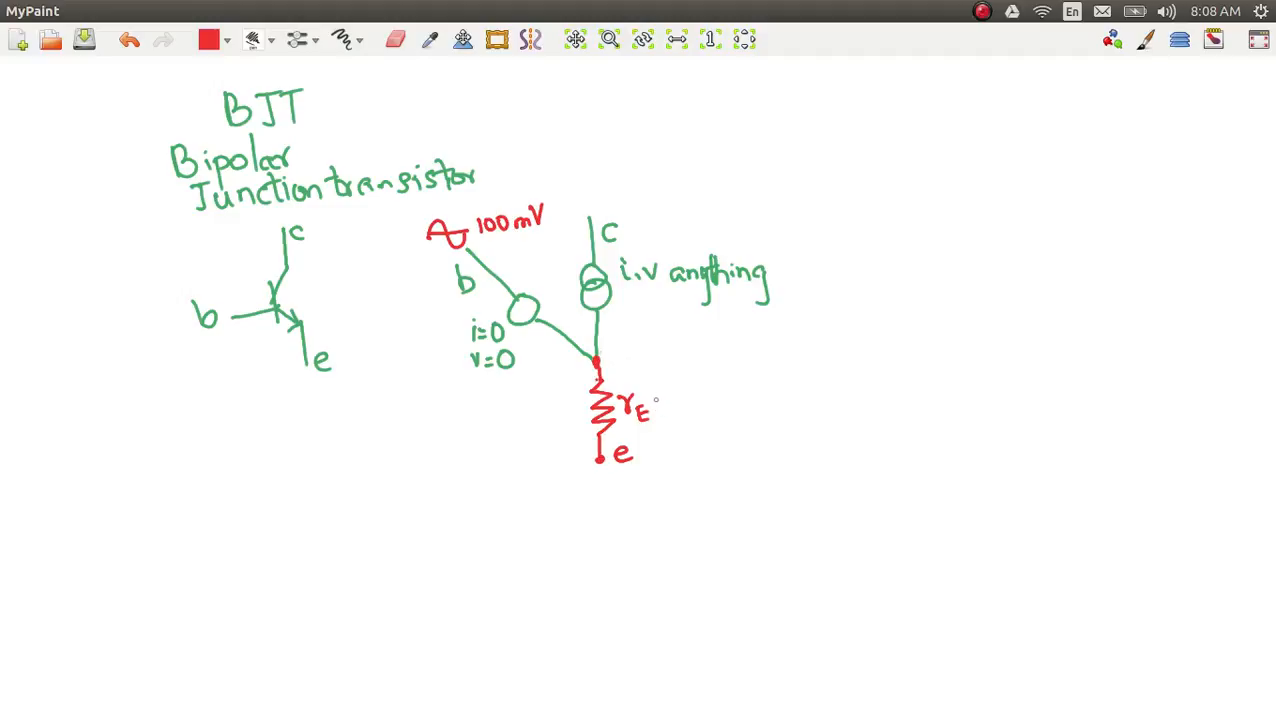
pyautogui.moveTo(655, 396); pyautogui.dragTo(673, 407)
pyautogui.moveTo(665, 397)
pyautogui.mouseDown()
pyautogui.moveTo(653, 398)
pyautogui.moveTo(698, 404)
pyautogui.moveTo(707, 377)
pyautogui.moveTo(732, 391)
pyautogui.moveTo(718, 408)
pyautogui.moveTo(742, 408)
pyautogui.moveTo(716, 423)
pyautogui.moveTo(727, 421)
pyautogui.moveTo(714, 455)
pyautogui.moveTo(738, 454)
pyautogui.mouseUp()
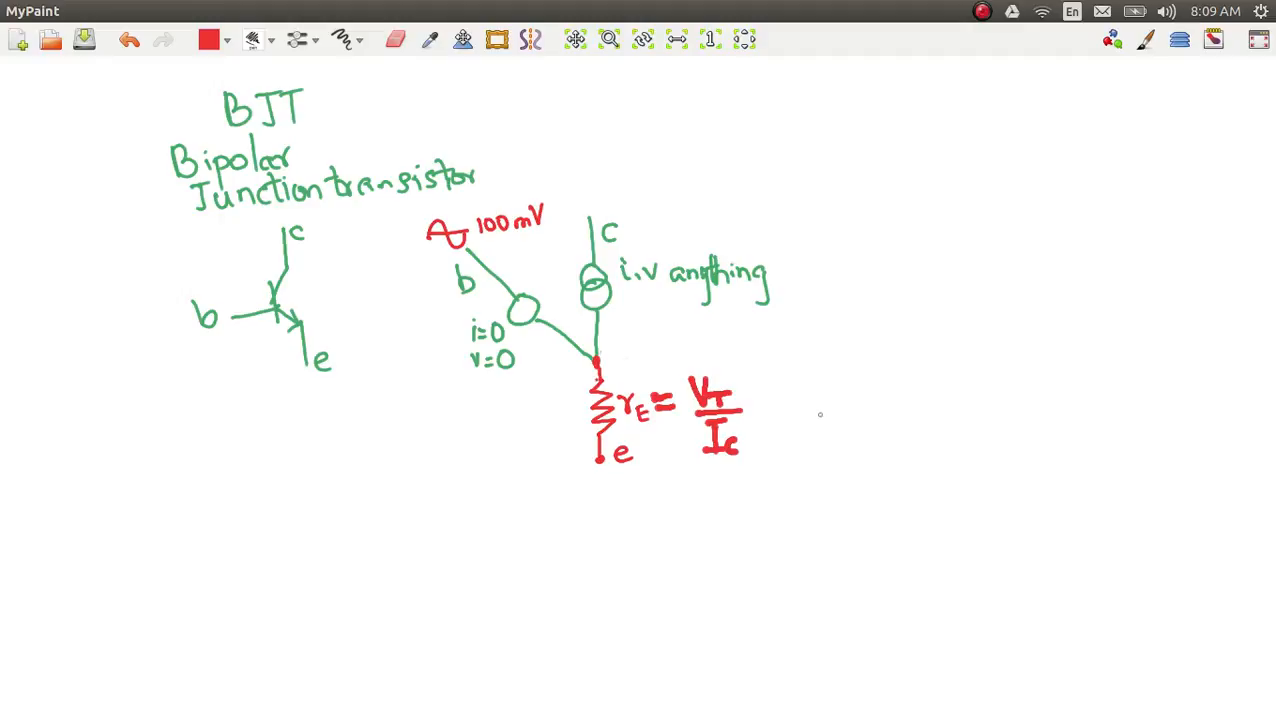
pyautogui.hotkey('ctrl', 'z')
pyautogui.hotkey('ctrl', 'z')
pyautogui.hotkey('ctrl', 'z')
pyautogui.hotkey('ctrl', 'z')
pyautogui.hotkey('ctrl', 'z')
pyautogui.hotkey('ctrl', 'z')
pyautogui.hotkey('ctrl', 'z')
pyautogui.hotkey('ctrl', 'z')
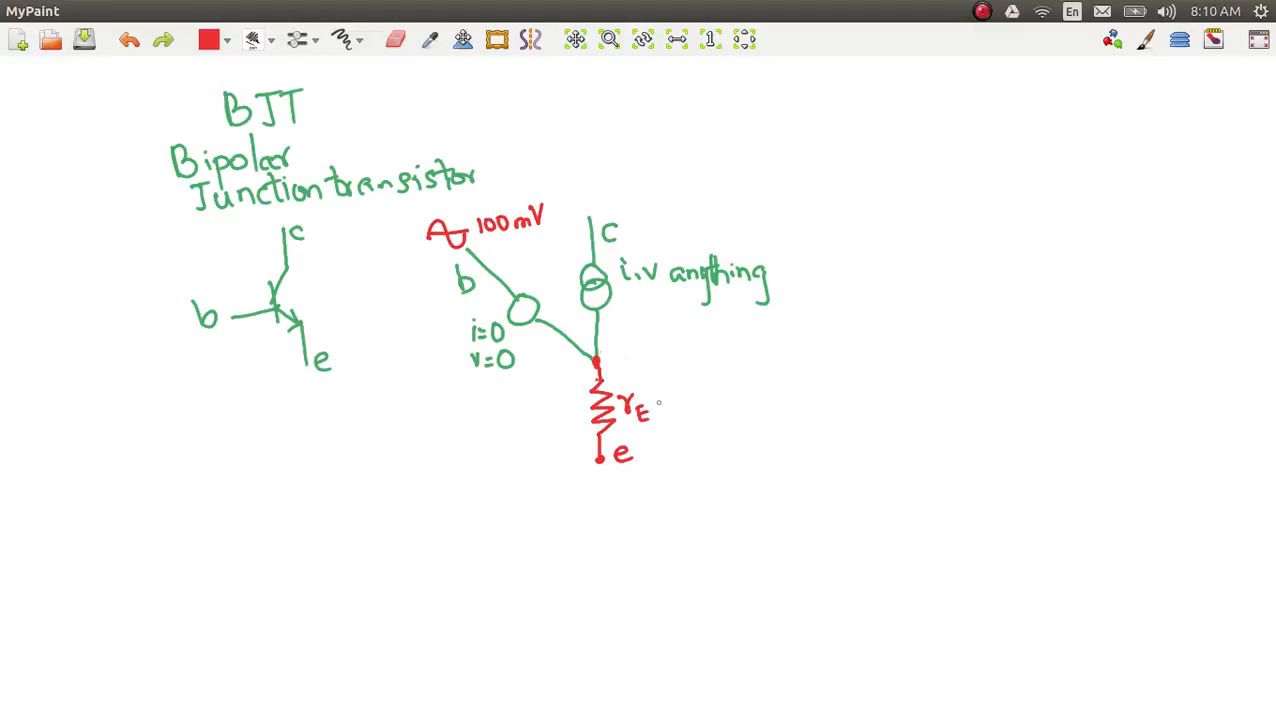
# Step: Write "= VT/IC" after rE, with an arrow from IC to the note "current of transistor"
pyautogui.moveTo(652, 398)
pyautogui.mouseDown()
pyautogui.moveTo(696, 404)
pyautogui.moveTo(708, 377)
pyautogui.moveTo(720, 394)
pyautogui.moveTo(710, 410)
pyautogui.moveTo(730, 409)
pyautogui.moveTo(706, 449)
pyautogui.mouseUp()
pyautogui.moveTo(697, 449); pyautogui.dragTo(809, 451)
pyautogui.moveTo(810, 429); pyautogui.dragTo(821, 450)
pyautogui.moveTo(826, 435)
pyautogui.mouseDown()
pyautogui.moveTo(830, 449)
pyautogui.moveTo(846, 436)
pyautogui.moveTo(880, 446)
pyautogui.moveTo(890, 412)
pyautogui.moveTo(898, 446)
pyautogui.moveTo(895, 425)
pyautogui.mouseUp()
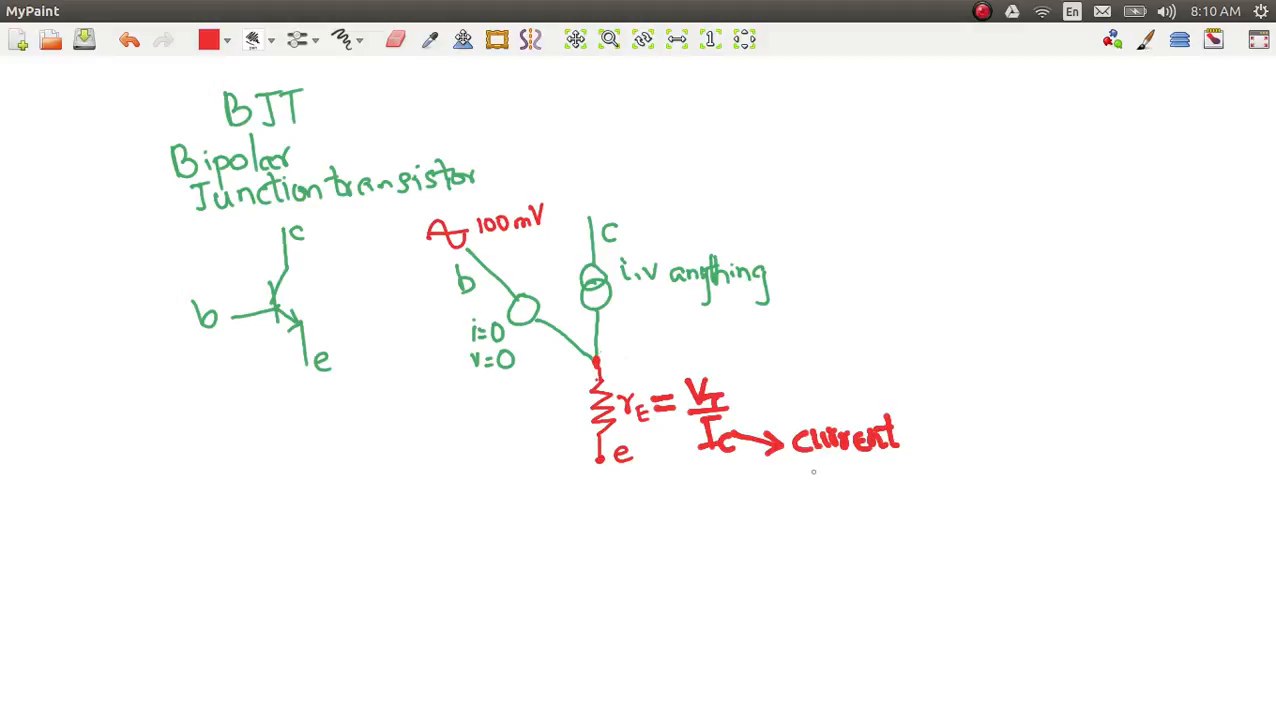
pyautogui.moveTo(813, 472)
pyautogui.mouseDown()
pyautogui.moveTo(834, 470)
pyautogui.moveTo(830, 500)
pyautogui.moveTo(860, 464)
pyautogui.moveTo(893, 482)
pyautogui.moveTo(938, 481)
pyautogui.moveTo(964, 478)
pyautogui.moveTo(968, 455)
pyautogui.moveTo(1004, 452)
pyautogui.mouseUp()
pyautogui.click(930, 453)
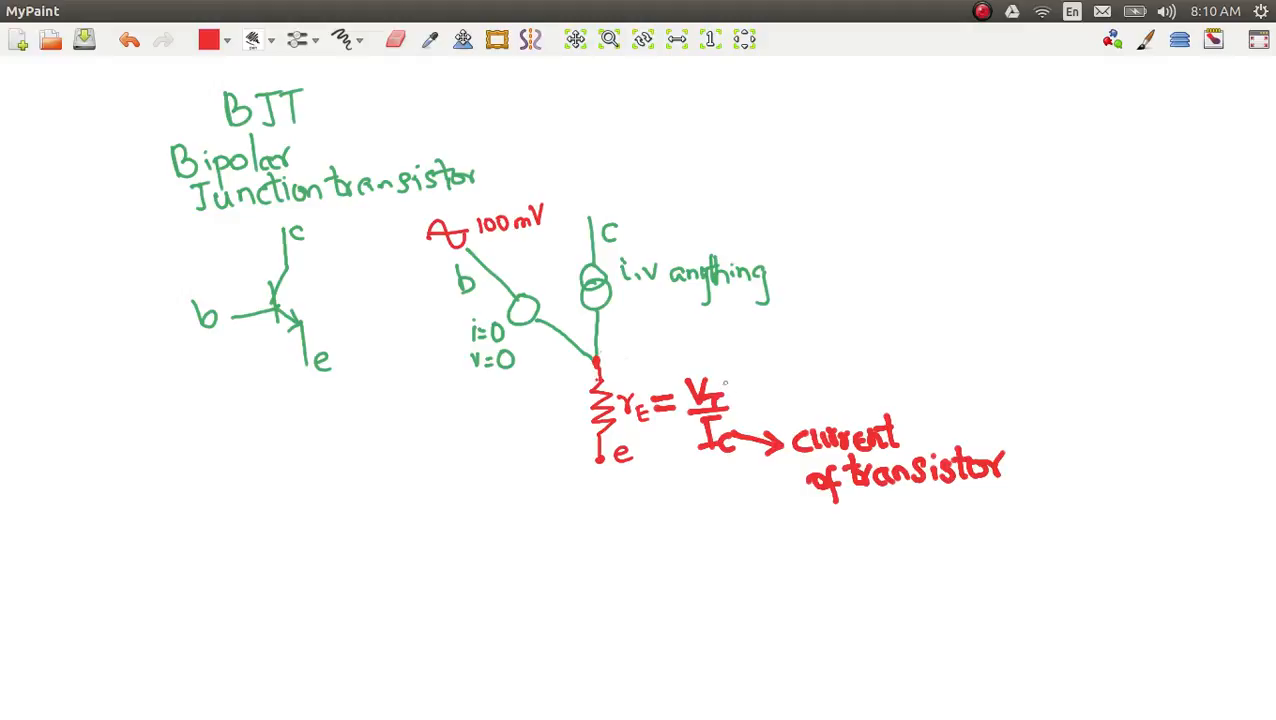
# Step: Draw an arrow from VT to "kT/q ≈ 25mV @ 300K" and circle the T in the numerator
pyautogui.moveTo(723, 385)
pyautogui.mouseDown()
pyautogui.moveTo(796, 341)
pyautogui.moveTo(791, 358)
pyautogui.mouseUp()
pyautogui.moveTo(812, 312)
pyautogui.mouseDown()
pyautogui.moveTo(815, 343)
pyautogui.moveTo(831, 341)
pyautogui.moveTo(855, 297)
pyautogui.moveTo(830, 355)
pyautogui.moveTo(853, 355)
pyautogui.moveTo(840, 386)
pyautogui.moveTo(884, 333)
pyautogui.moveTo(908, 336)
pyautogui.moveTo(909, 355)
pyautogui.mouseUp()
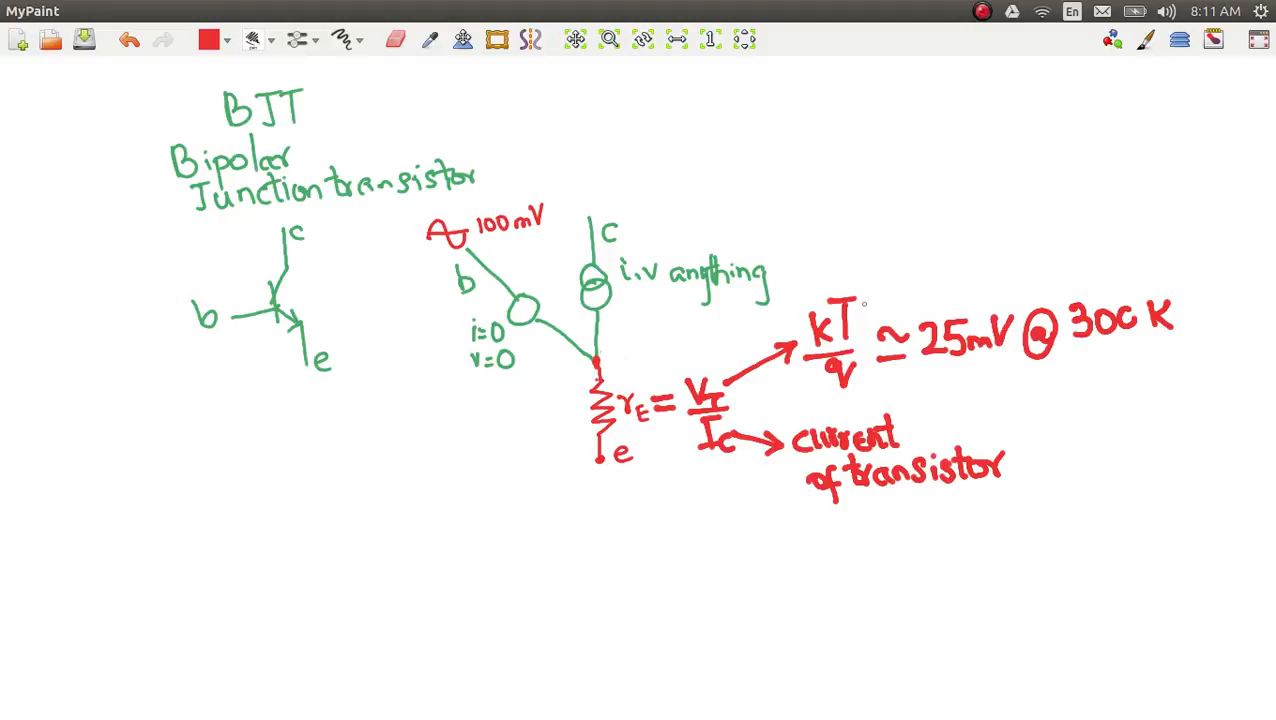
pyautogui.moveTo(873, 280)
pyautogui.mouseDown()
pyautogui.moveTo(866, 267)
pyautogui.moveTo(836, 294)
pyautogui.moveTo(838, 342)
pyautogui.moveTo(879, 305)
pyautogui.moveTo(872, 272)
pyautogui.mouseUp()
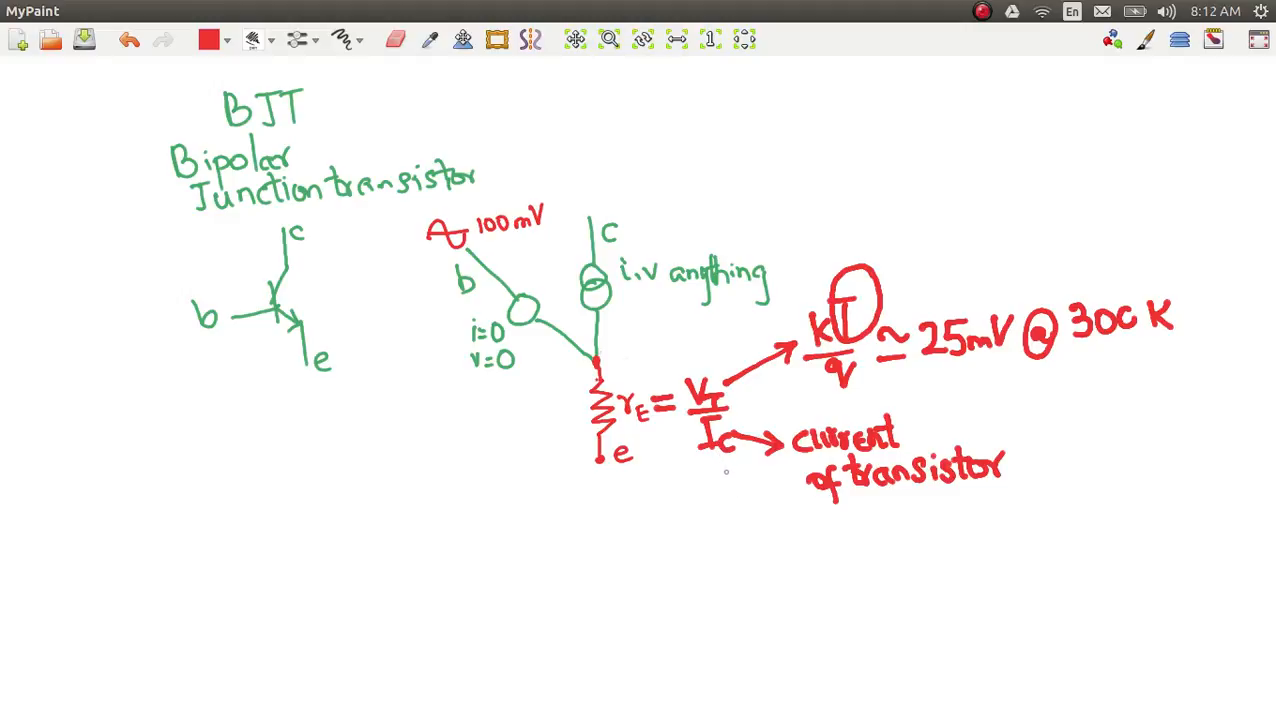
# Step: Switch back to LTspice, plot only the current through R3 in the upper pane, and close the cursor readout
pyautogui.hotkey('alt', 'Tab')
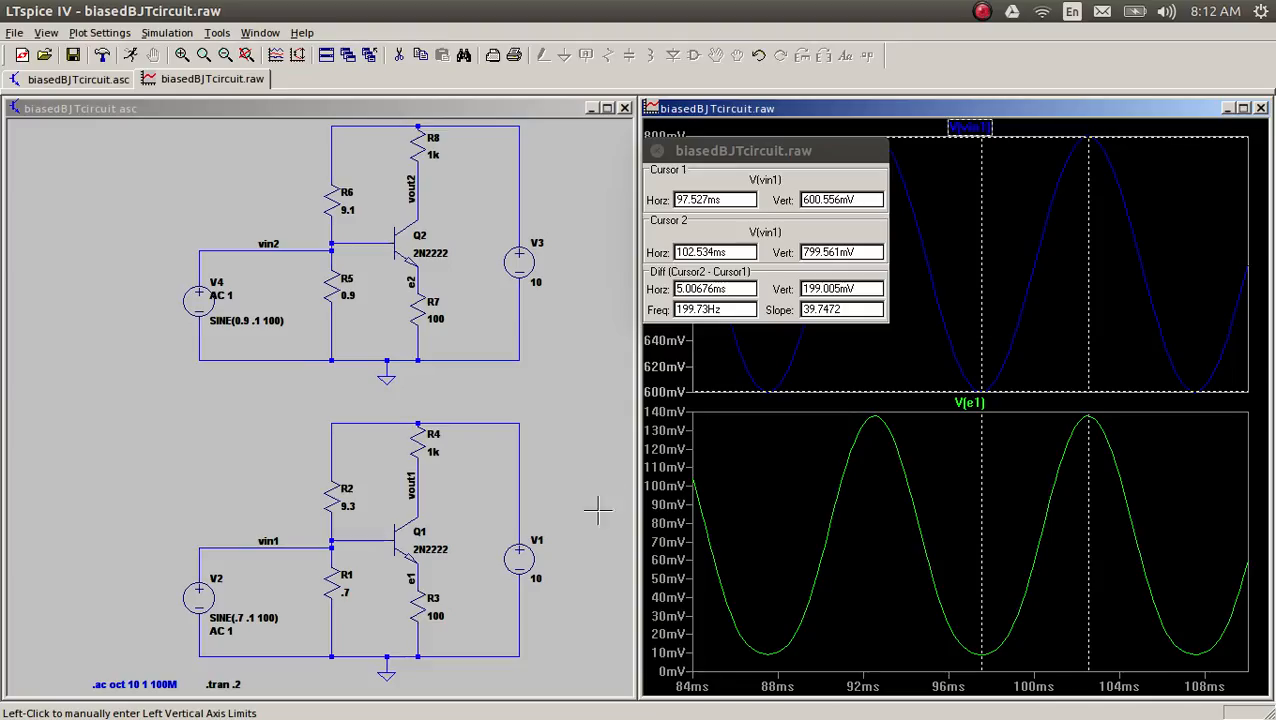
pyautogui.click(458, 616)
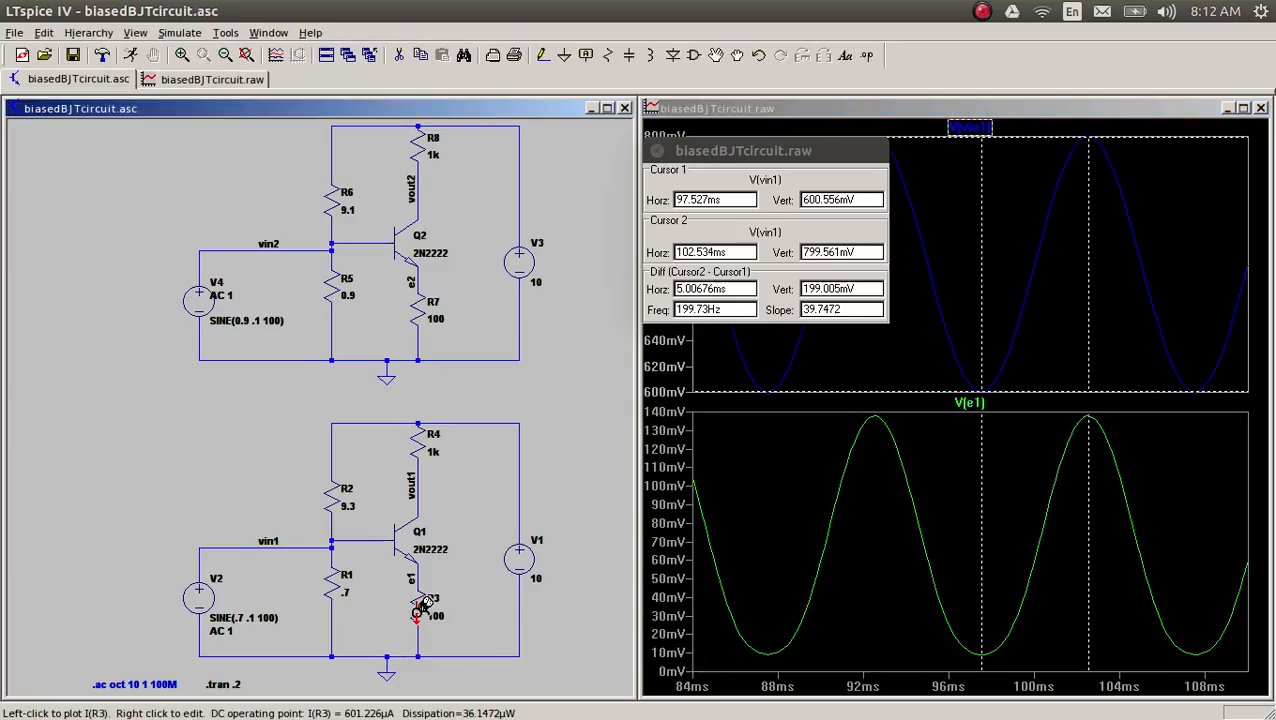
pyautogui.click(421, 605)
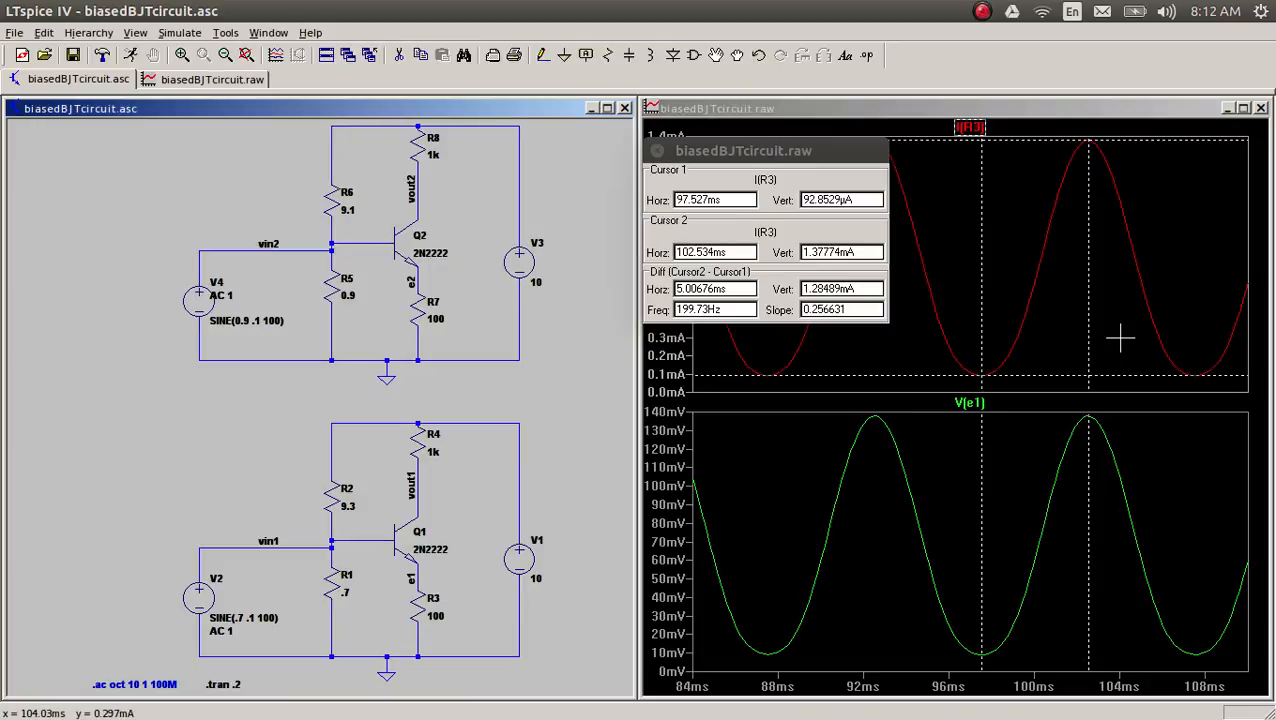
pyautogui.click(657, 150)
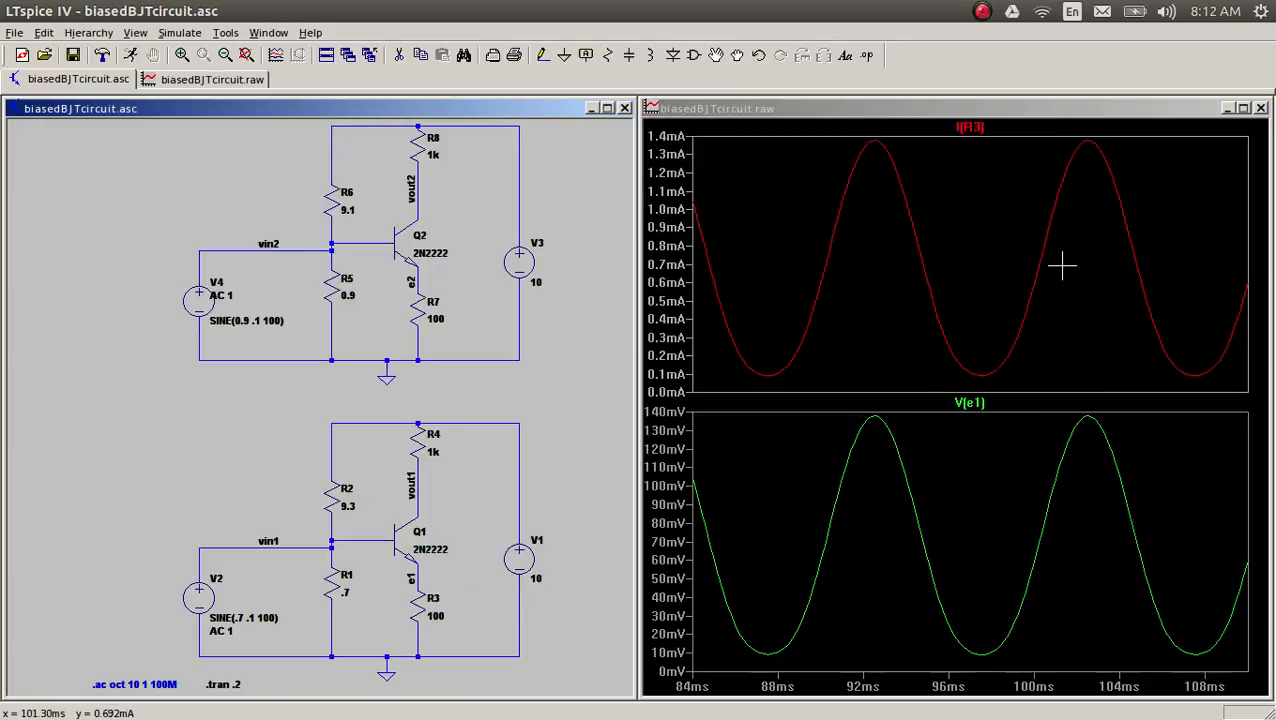
# Step: Read the average and RMS of the R3 current over the 84–110 ms interval, and close the readout
pyautogui.rightClick(988, 130)
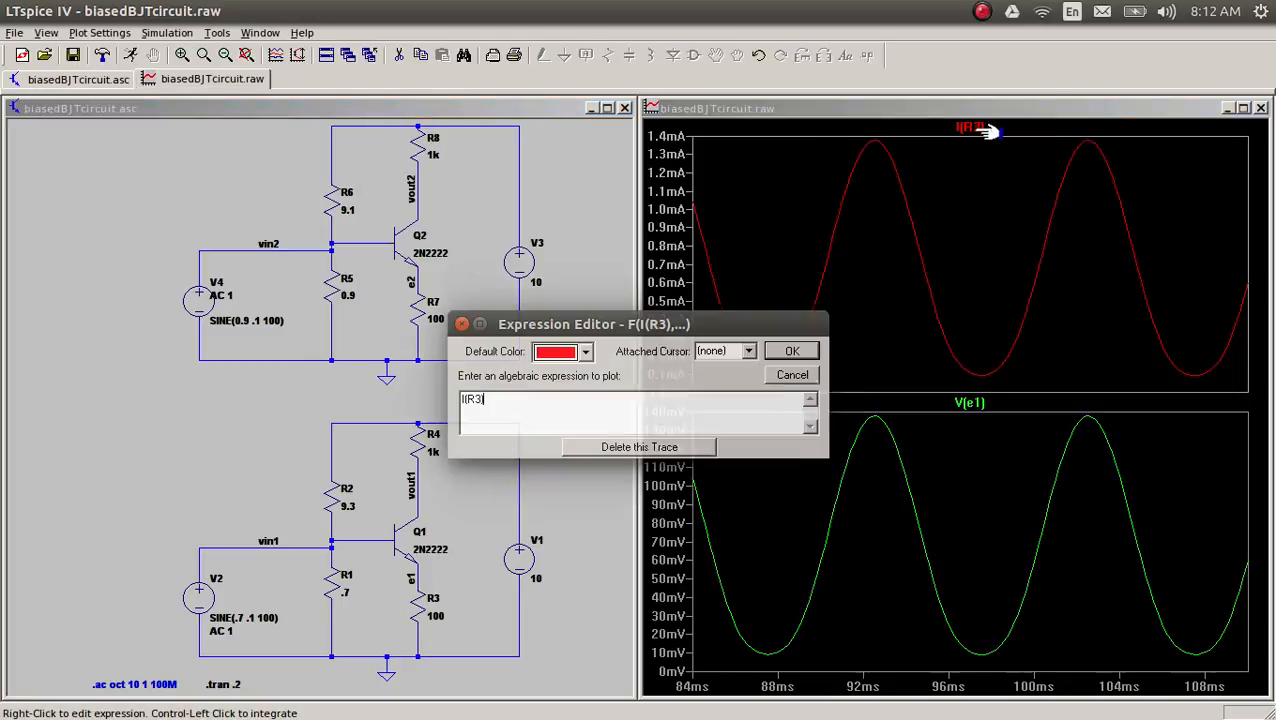
pyautogui.click(792, 374)
pyautogui.keyDown('ctrl'); pyautogui.click(972, 127); pyautogui.keyUp('ctrl')
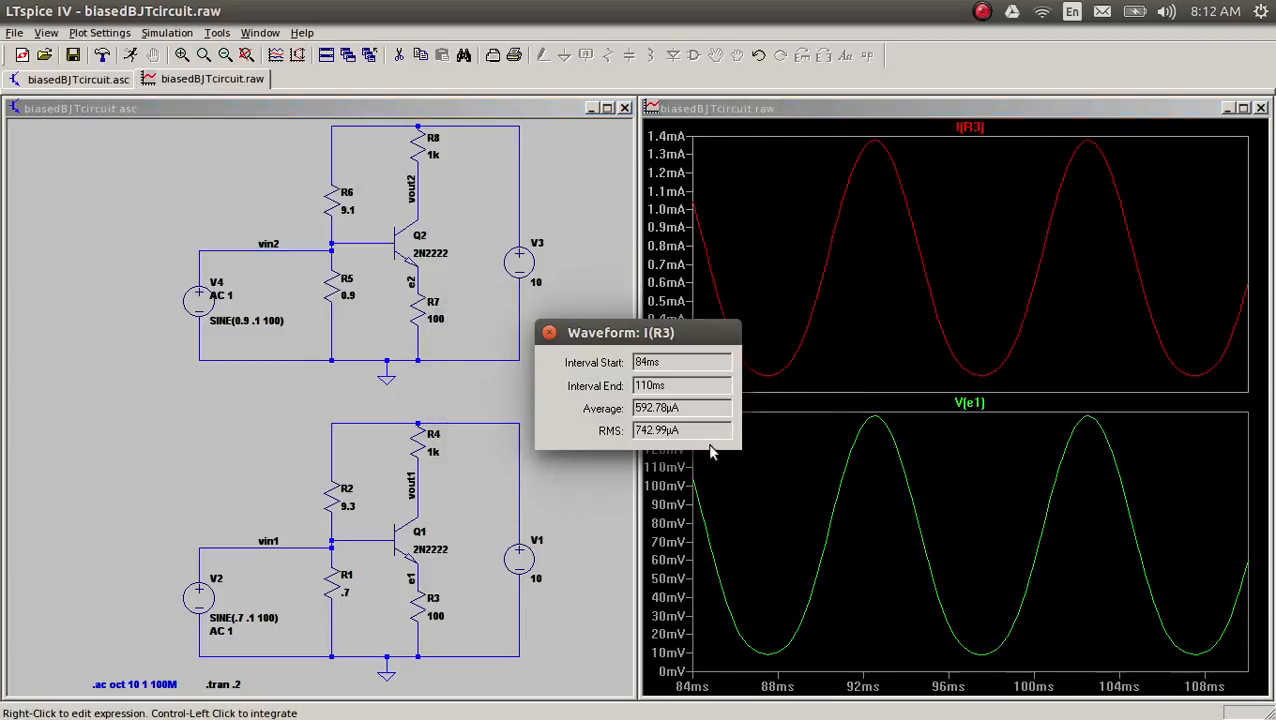
pyautogui.moveTo(670, 343); pyautogui.dragTo(958, 293)
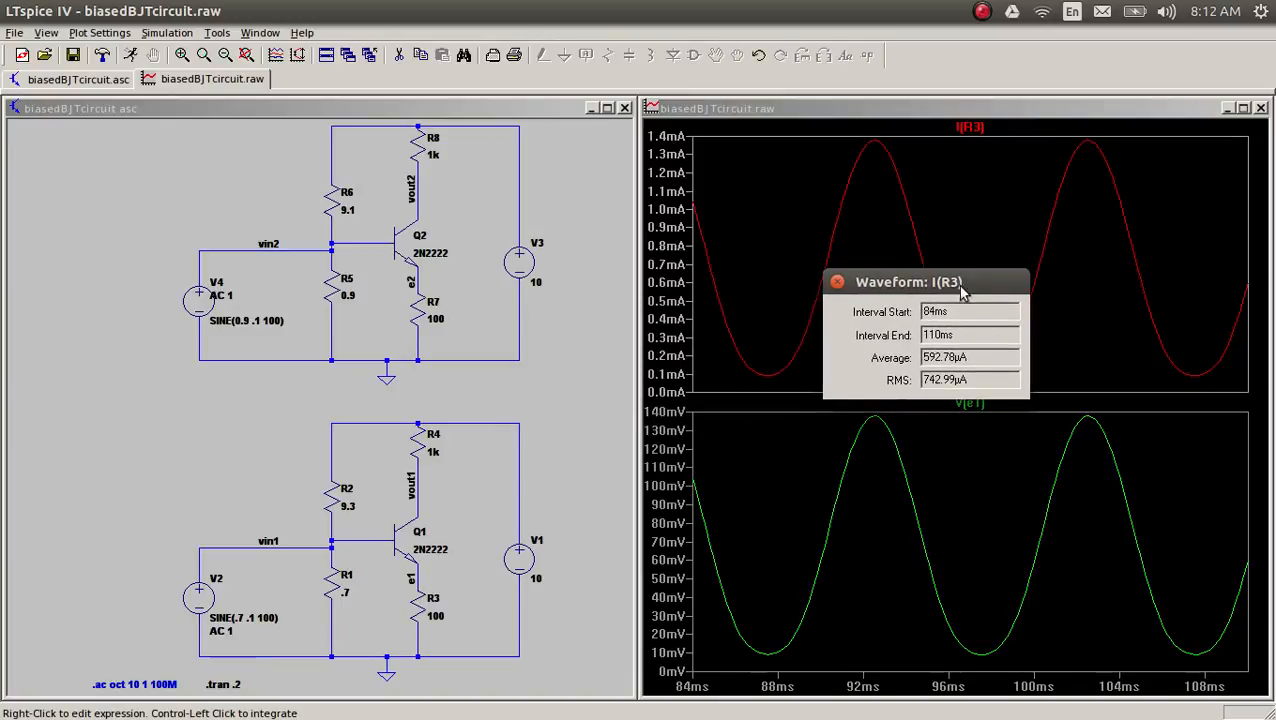
pyautogui.click(837, 282)
# Step: Fit the plots to the full 0–200 ms simulation and read the average of the R3 current
pyautogui.rightClick(911, 238)
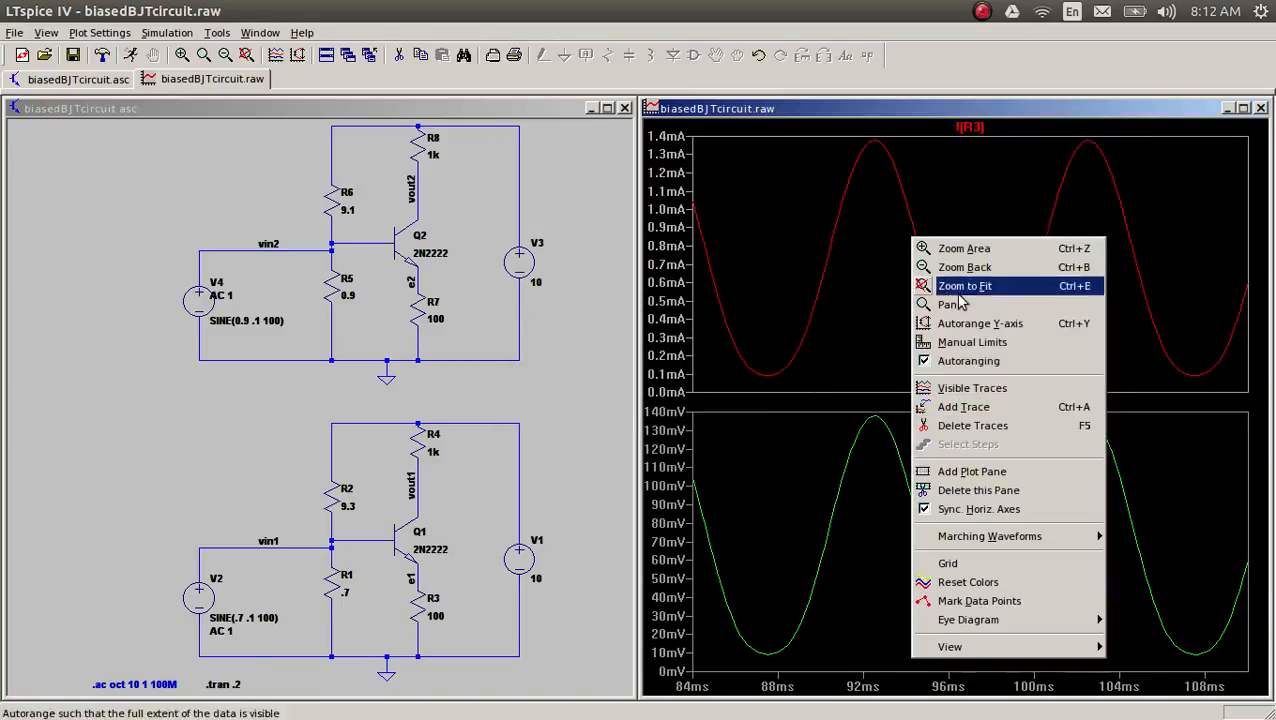
pyautogui.click(994, 287)
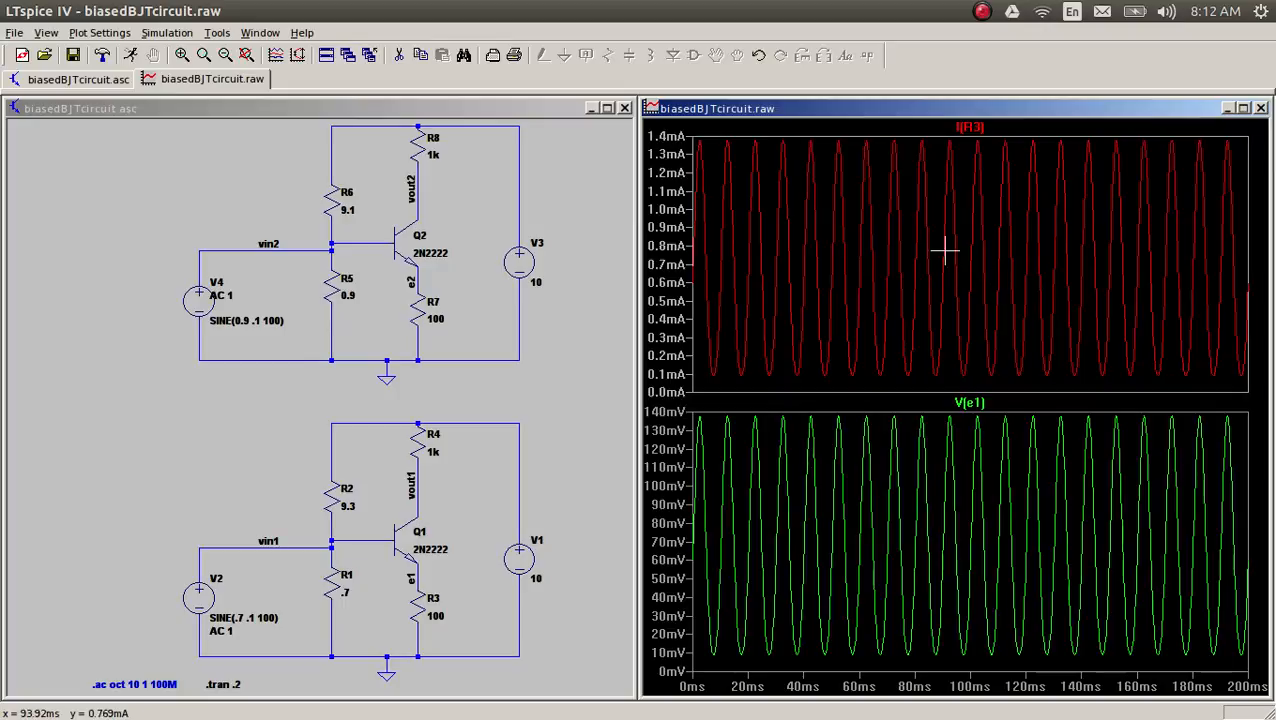
pyautogui.keyDown('ctrl'); pyautogui.click(972, 127); pyautogui.keyUp('ctrl')
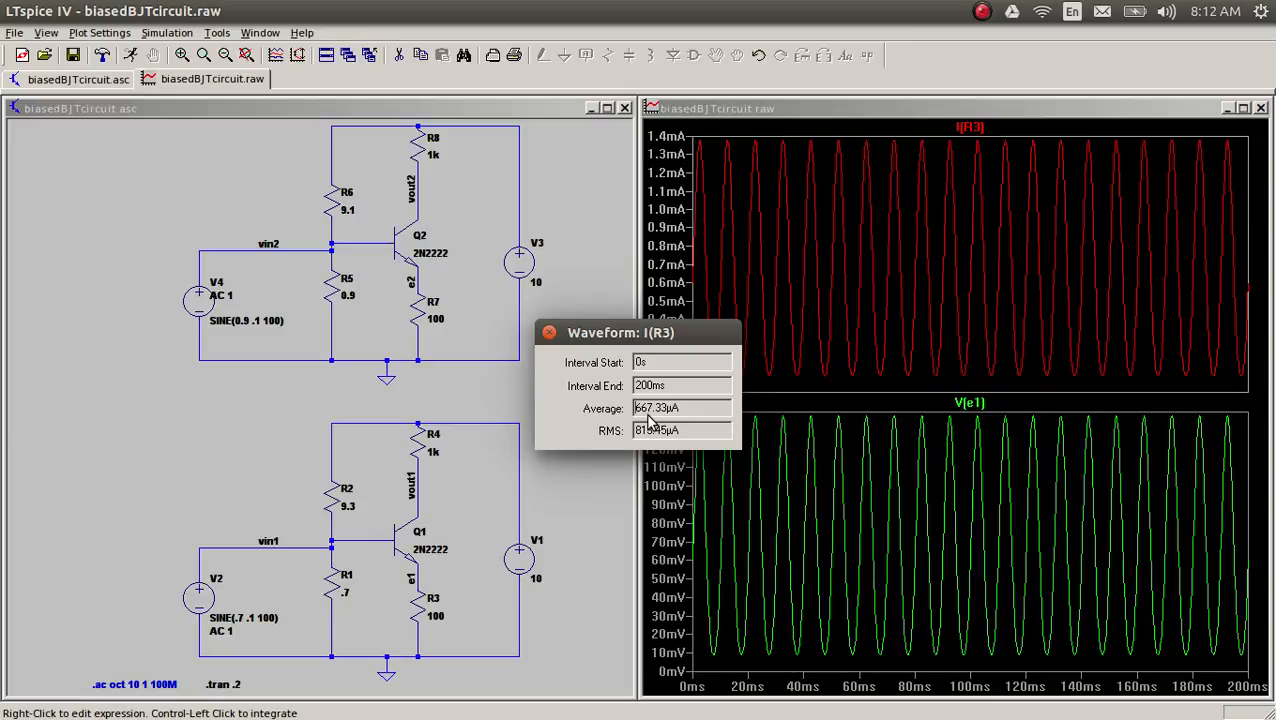
# Step: Switch to the MyPaint sketch, draw a red arrow down from rE and write the fraction 25m/0.6m at its tip
pyautogui.hotkey('alt', 'Tab')
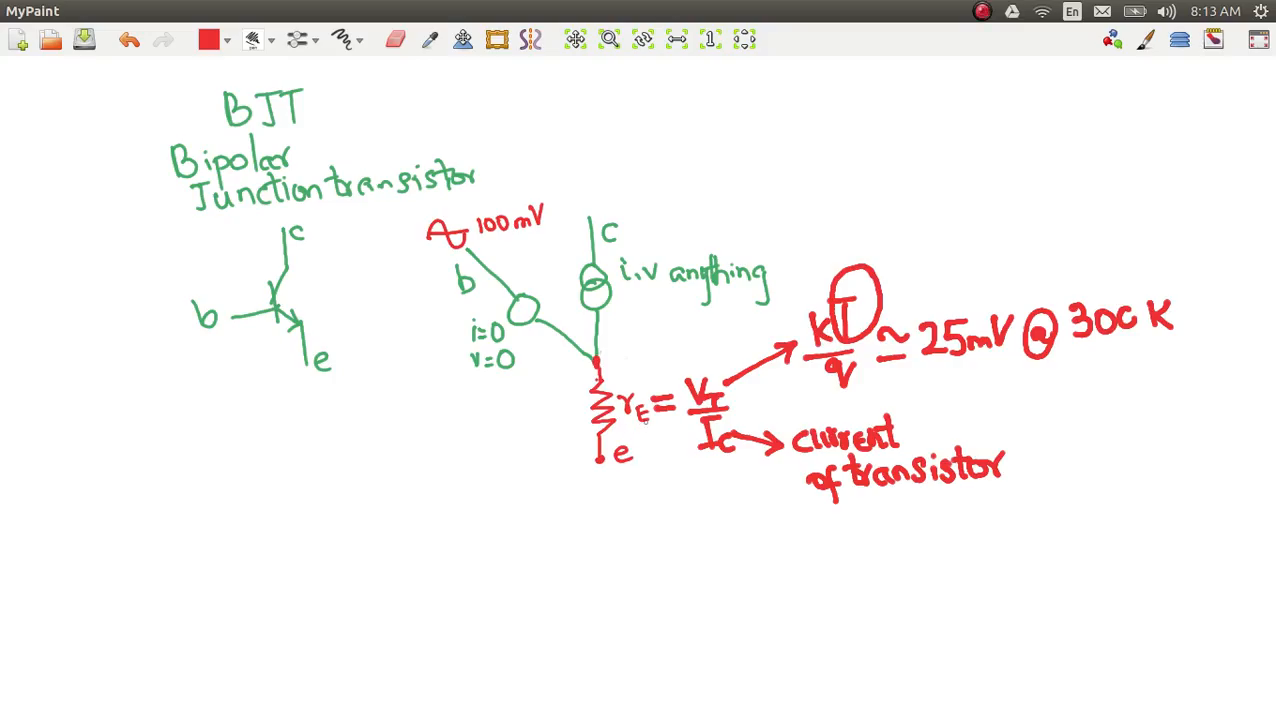
pyautogui.moveTo(643, 418)
pyautogui.mouseDown()
pyautogui.moveTo(681, 527)
pyautogui.moveTo(718, 522)
pyautogui.moveTo(716, 546)
pyautogui.moveTo(758, 534)
pyautogui.moveTo(741, 546)
pyautogui.moveTo(765, 512)
pyautogui.moveTo(777, 540)
pyautogui.moveTo(803, 541)
pyautogui.moveTo(798, 518)
pyautogui.mouseUp()
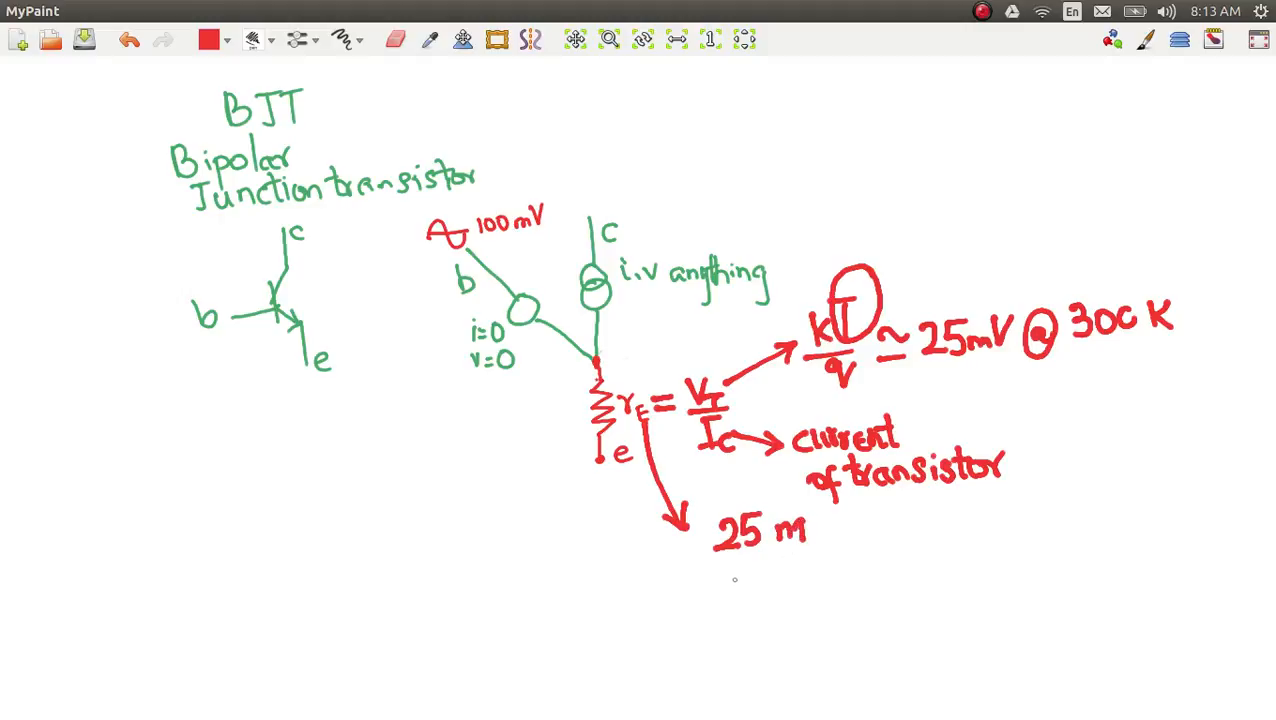
pyautogui.moveTo(721, 563); pyautogui.dragTo(816, 549)
pyautogui.moveTo(752, 583); pyautogui.dragTo(853, 574)
pyautogui.click(781, 580)
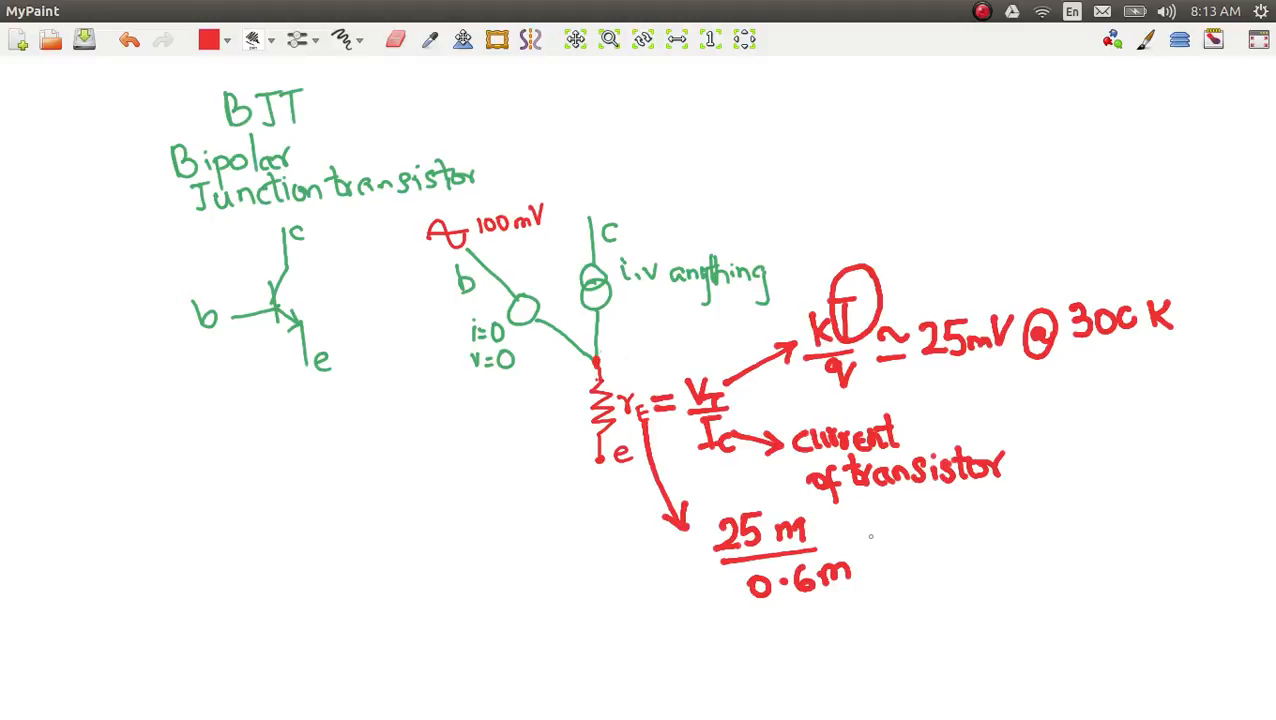
# Step: Cross out both m's in the 25m/0.6m fraction and continue it with "= 3/2 × 25"
pyautogui.moveTo(862, 533); pyautogui.dragTo(886, 548)
pyautogui.moveTo(838, 564); pyautogui.dragTo(831, 597)
pyautogui.moveTo(804, 497); pyautogui.dragTo(780, 548)
pyautogui.moveTo(912, 511)
pyautogui.mouseDown()
pyautogui.moveTo(928, 527)
pyautogui.moveTo(909, 560)
pyautogui.moveTo(952, 549)
pyautogui.moveTo(916, 590)
pyautogui.moveTo(934, 591)
pyautogui.mouseUp()
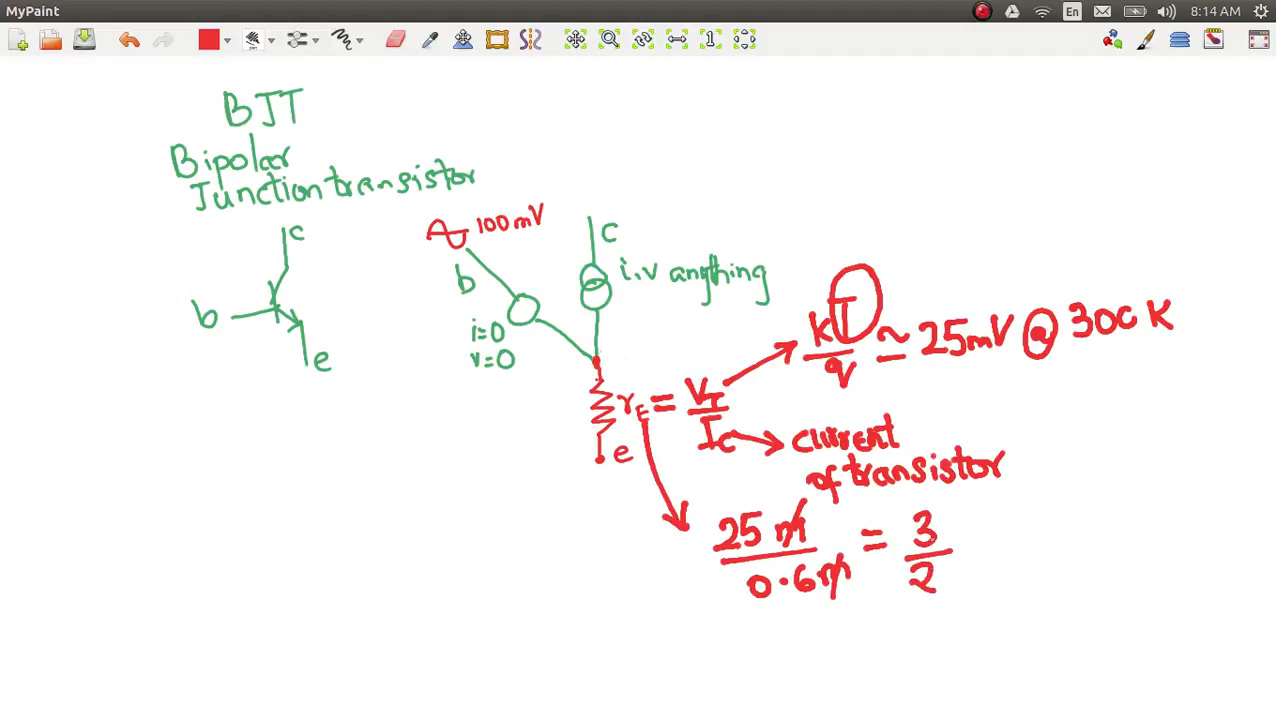
pyautogui.moveTo(953, 535)
pyautogui.mouseDown()
pyautogui.moveTo(968, 548)
pyautogui.moveTo(955, 553)
pyautogui.moveTo(978, 520)
pyautogui.moveTo(988, 541)
pyautogui.moveTo(1000, 541)
pyautogui.moveTo(996, 527)
pyautogui.mouseUp()
pyautogui.moveTo(996, 527)
pyautogui.mouseDown()
pyautogui.moveTo(998, 546)
pyautogui.moveTo(1021, 511)
pyautogui.mouseUp()
# Step: Strike out the 2 and the 25, write 12.5 above, and finish the calculation with "= 37Ω"
pyautogui.moveTo(908, 590)
pyautogui.mouseDown()
pyautogui.moveTo(1027, 504)
pyautogui.moveTo(1002, 505)
pyautogui.moveTo(1027, 503)
pyautogui.mouseUp()
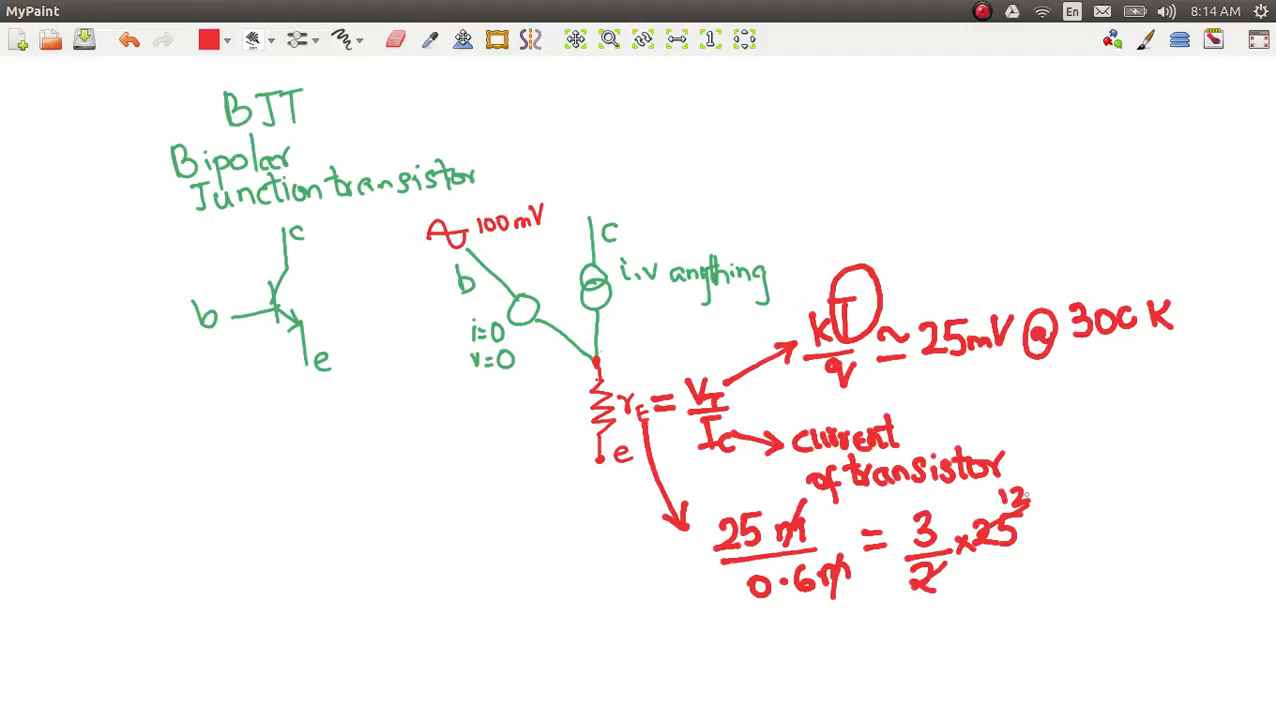
pyautogui.click(1025, 492)
pyautogui.moveTo(1034, 479)
pyautogui.mouseDown()
pyautogui.moveTo(1031, 505)
pyautogui.moveTo(1049, 478)
pyautogui.moveTo(1080, 530)
pyautogui.moveTo(1112, 516)
pyautogui.moveTo(1100, 537)
pyautogui.moveTo(1132, 530)
pyautogui.mouseUp()
pyautogui.click(1151, 523)
pyautogui.moveTo(1178, 522); pyautogui.dragTo(1188, 518)
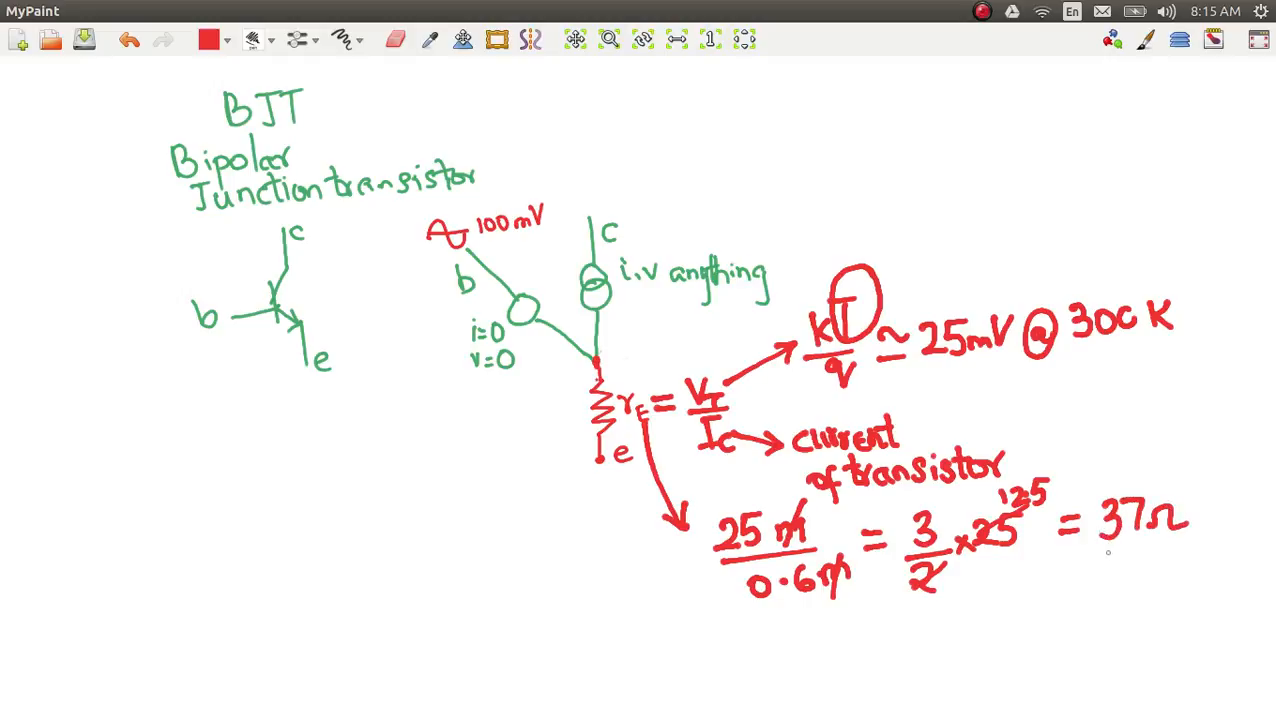
# Step: Check R3 in LTspice, then in MyPaint draw a blue grounded 100Ω resistor below node e with an output arrow from e
pyautogui.hotkey('alt', 'Tab')
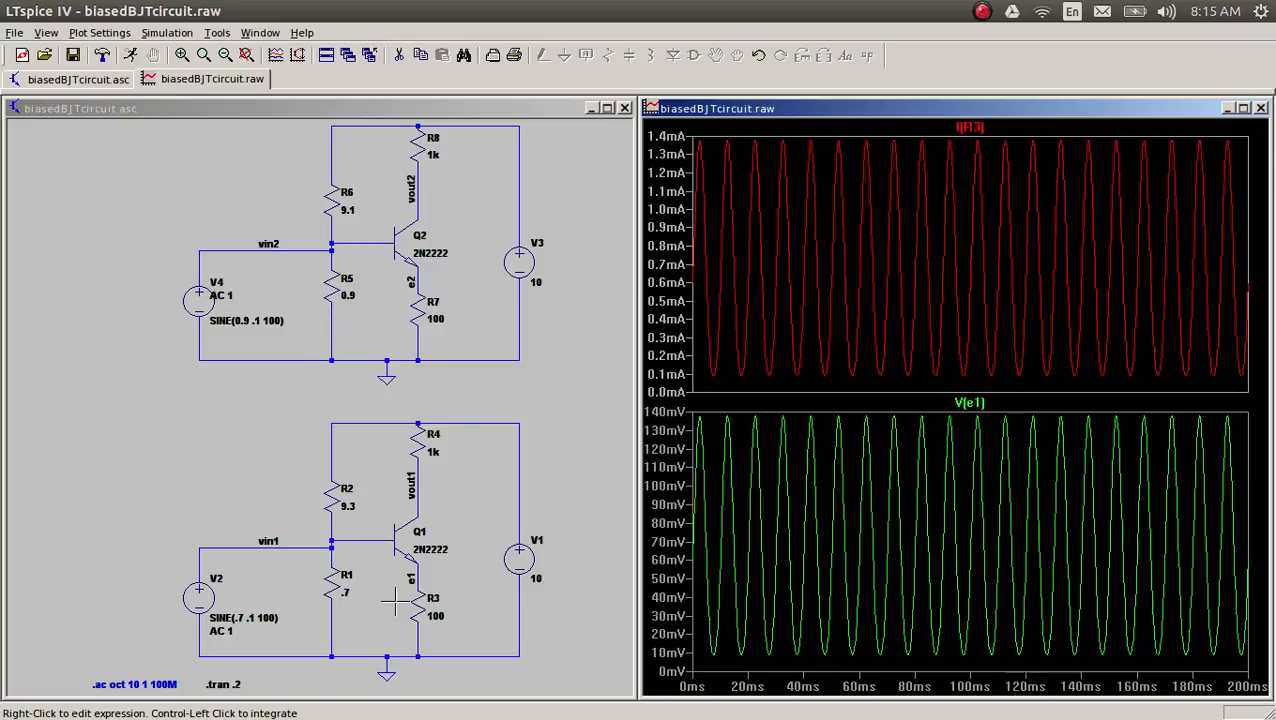
pyautogui.hotkey('alt', 'Tab')
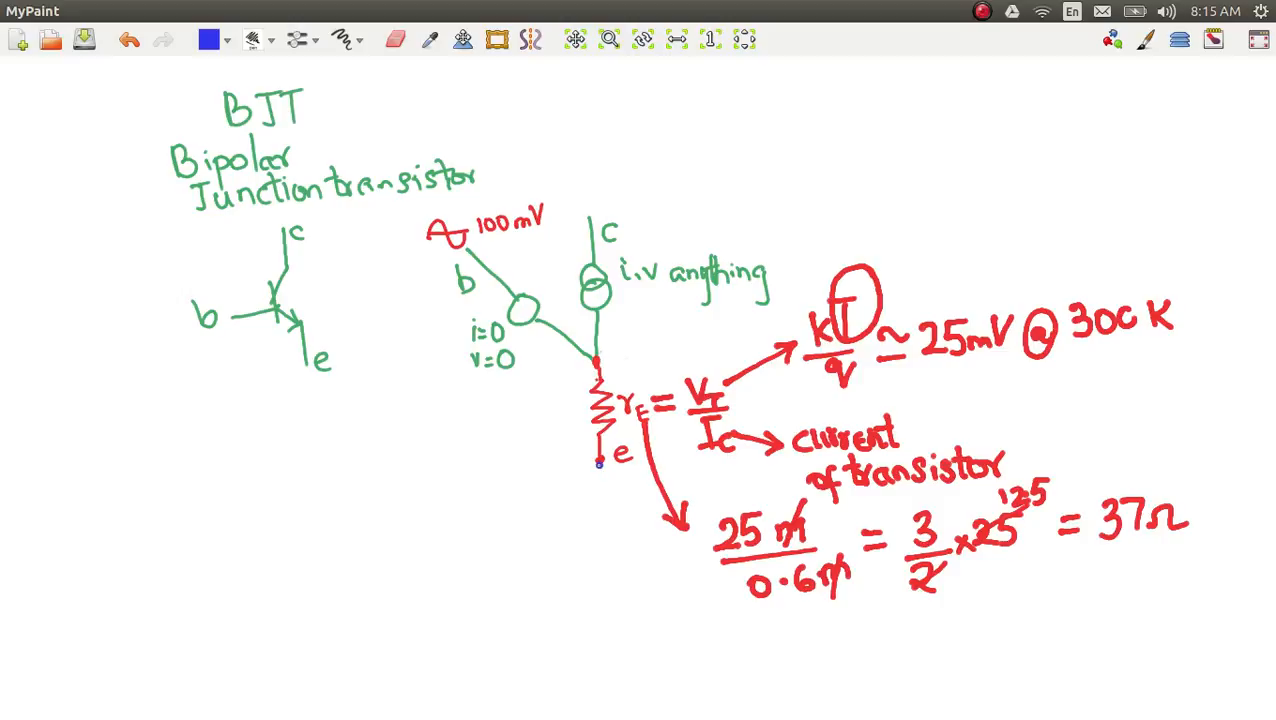
pyautogui.moveTo(598, 462)
pyautogui.mouseDown()
pyautogui.moveTo(607, 493)
pyautogui.moveTo(594, 514)
pyautogui.moveTo(618, 512)
pyautogui.moveTo(620, 527)
pyautogui.moveTo(592, 528)
pyautogui.moveTo(612, 535)
pyautogui.mouseUp()
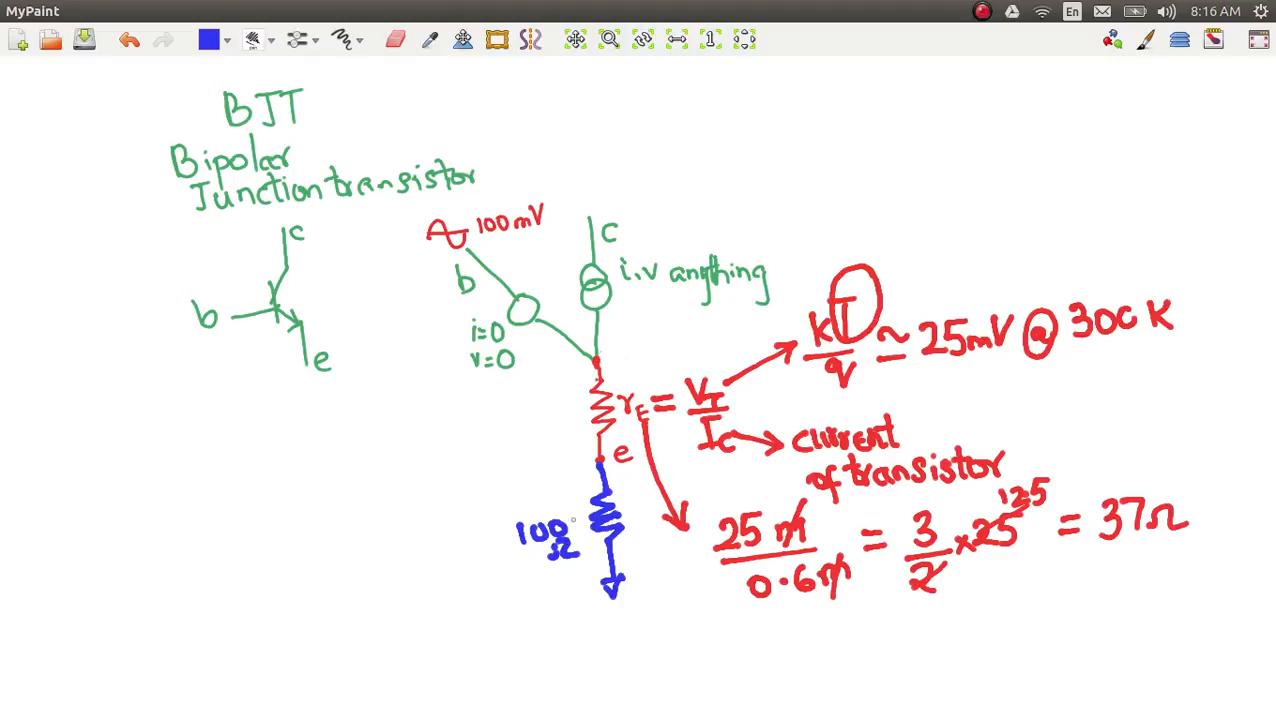
pyautogui.moveTo(596, 462)
pyautogui.mouseDown()
pyautogui.moveTo(555, 465)
pyautogui.moveTo(566, 476)
pyautogui.mouseUp()
# Step: Write the blue divider ratio 100/137, replace 137 with 140, and continue with "= 5/7 ≈ 0.7" and a check mark
pyautogui.moveTo(306, 510)
pyautogui.mouseDown()
pyautogui.moveTo(310, 537)
pyautogui.moveTo(338, 511)
pyautogui.moveTo(350, 526)
pyautogui.moveTo(358, 507)
pyautogui.mouseUp()
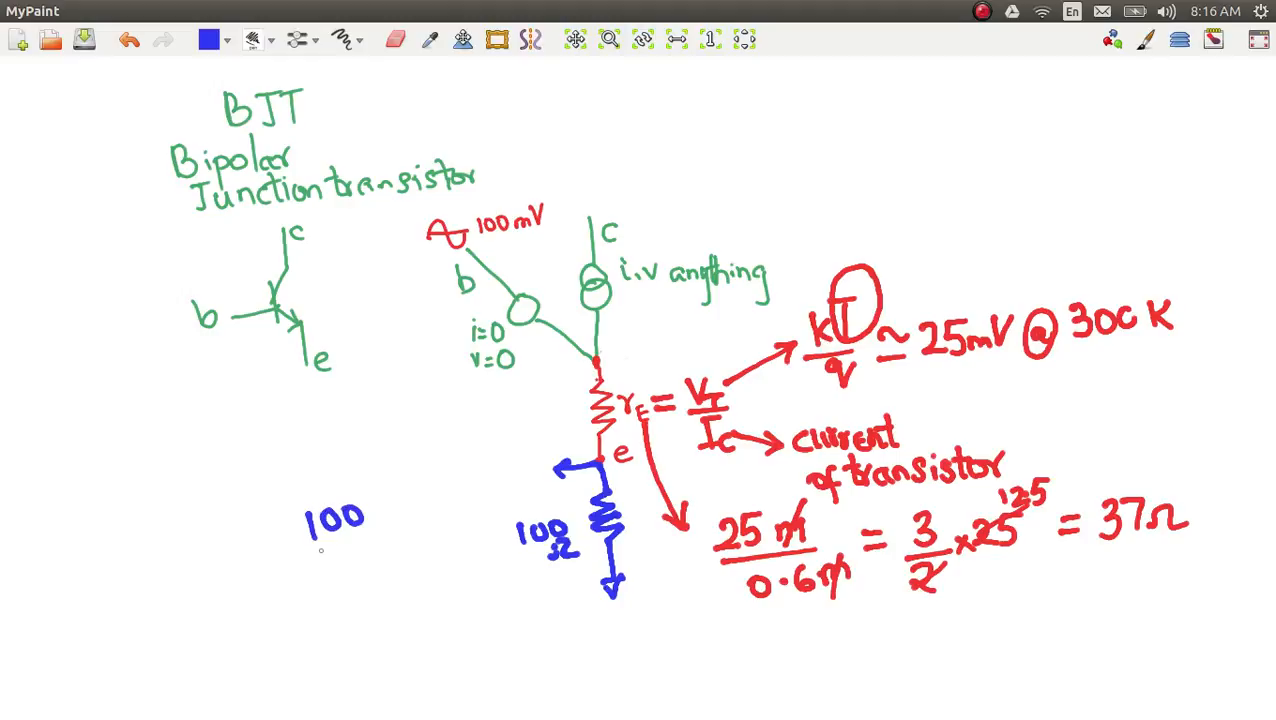
pyautogui.moveTo(308, 549)
pyautogui.mouseDown()
pyautogui.moveTo(366, 536)
pyautogui.moveTo(329, 575)
pyautogui.moveTo(345, 558)
pyautogui.moveTo(339, 574)
pyautogui.moveTo(357, 570)
pyautogui.moveTo(313, 573)
pyautogui.moveTo(372, 545)
pyautogui.moveTo(343, 598)
pyautogui.moveTo(368, 594)
pyautogui.moveTo(387, 580)
pyautogui.moveTo(396, 535)
pyautogui.moveTo(416, 517)
pyautogui.moveTo(416, 534)
pyautogui.moveTo(430, 507)
pyautogui.moveTo(425, 570)
pyautogui.mouseUp()
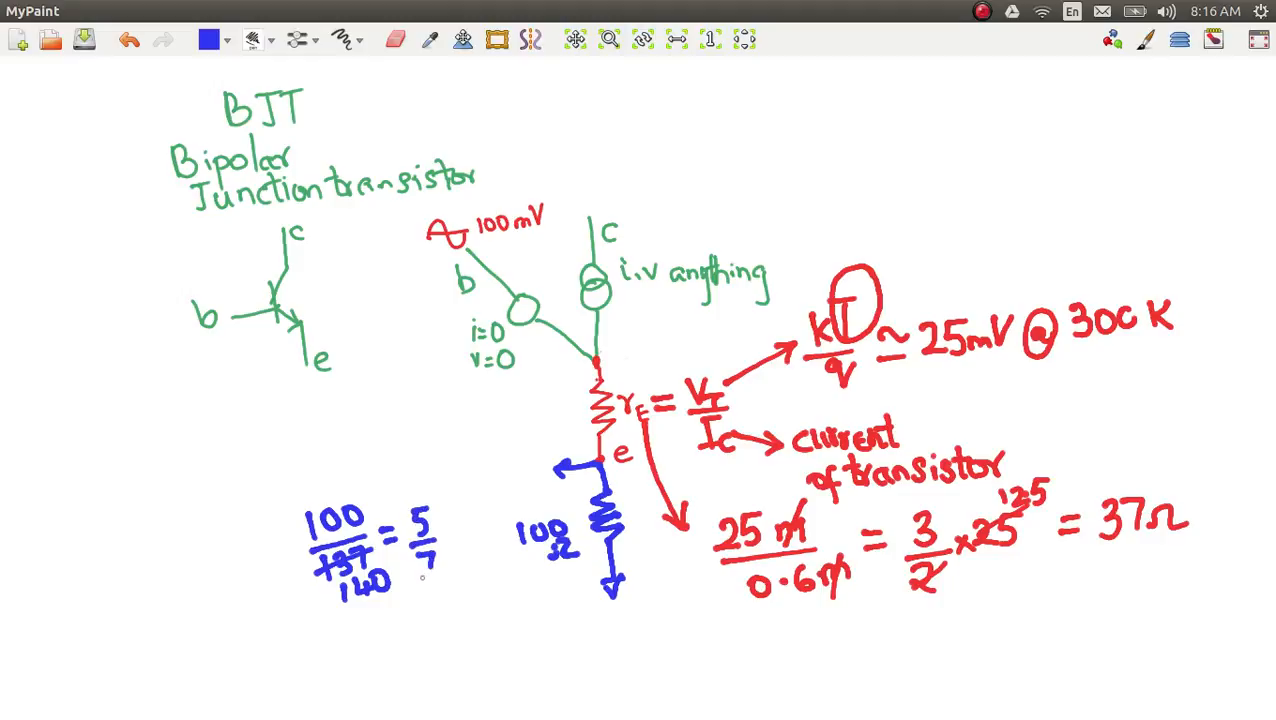
pyautogui.moveTo(445, 537)
pyautogui.mouseDown()
pyautogui.moveTo(496, 522)
pyautogui.moveTo(484, 506)
pyautogui.moveTo(520, 518)
pyautogui.mouseUp()
pyautogui.click(505, 512)
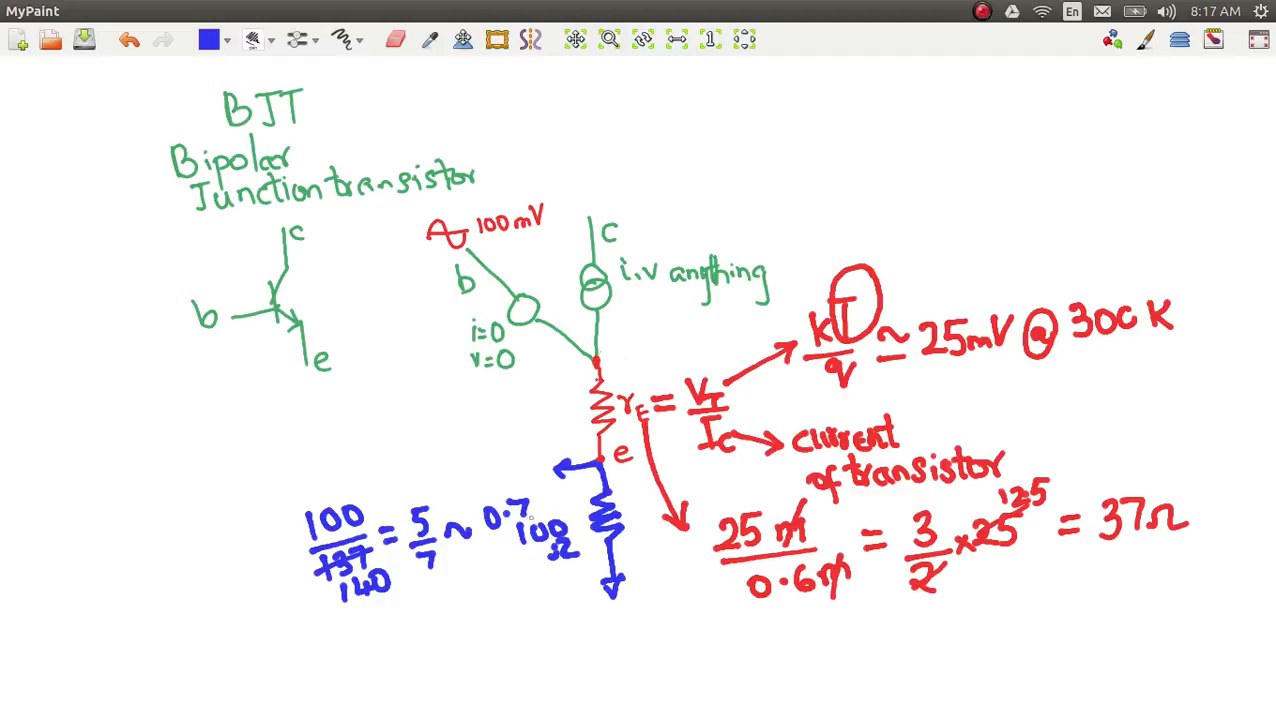
pyautogui.moveTo(540, 496)
pyautogui.mouseDown()
pyautogui.moveTo(548, 503)
pyautogui.moveTo(563, 481)
pyautogui.mouseUp()
# Step: Switch to LTspice and plot only the vin2 voltage in the upper pane and only the e2 voltage in the lower pane
pyautogui.hotkey('alt', 'Tab')
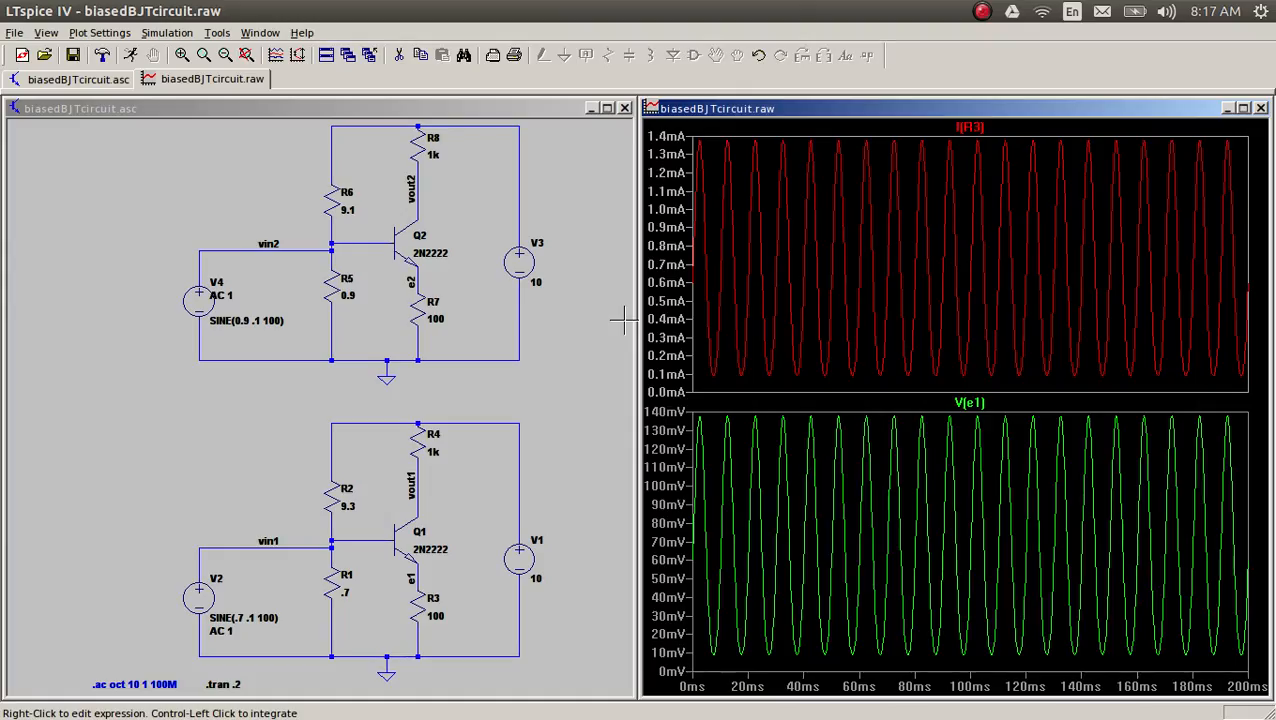
pyautogui.click(278, 251)
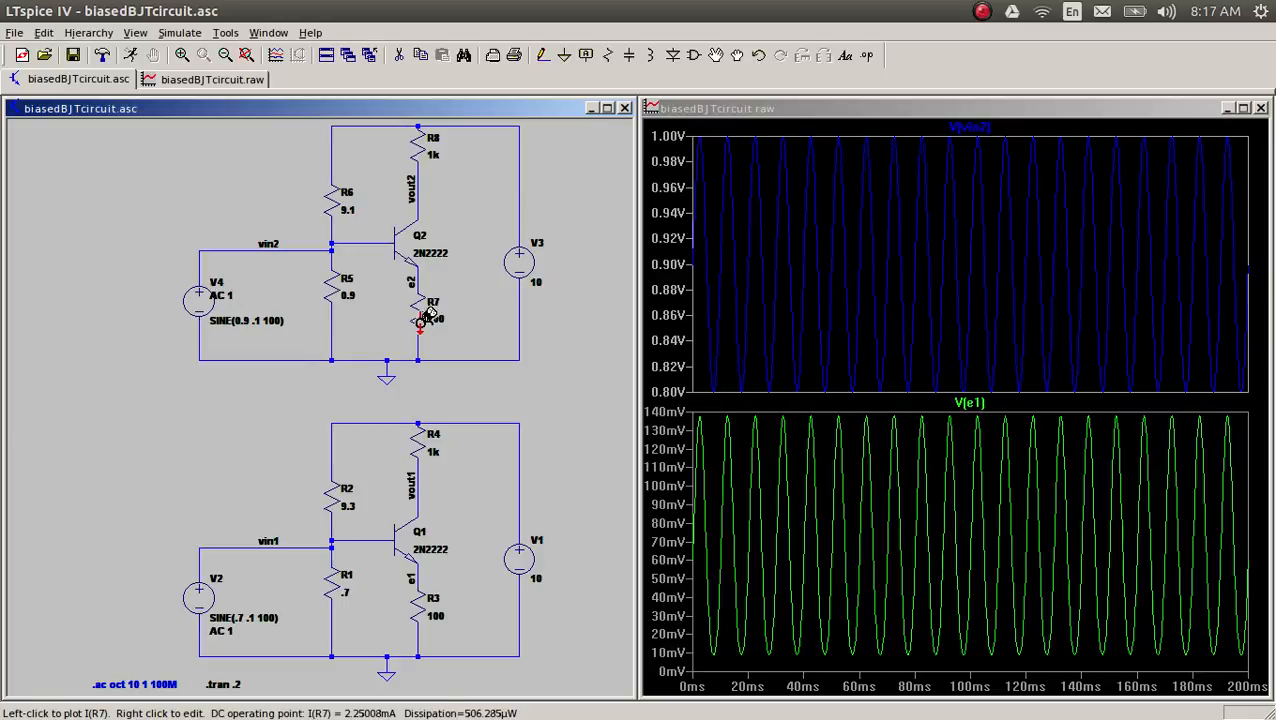
pyautogui.click(810, 518)
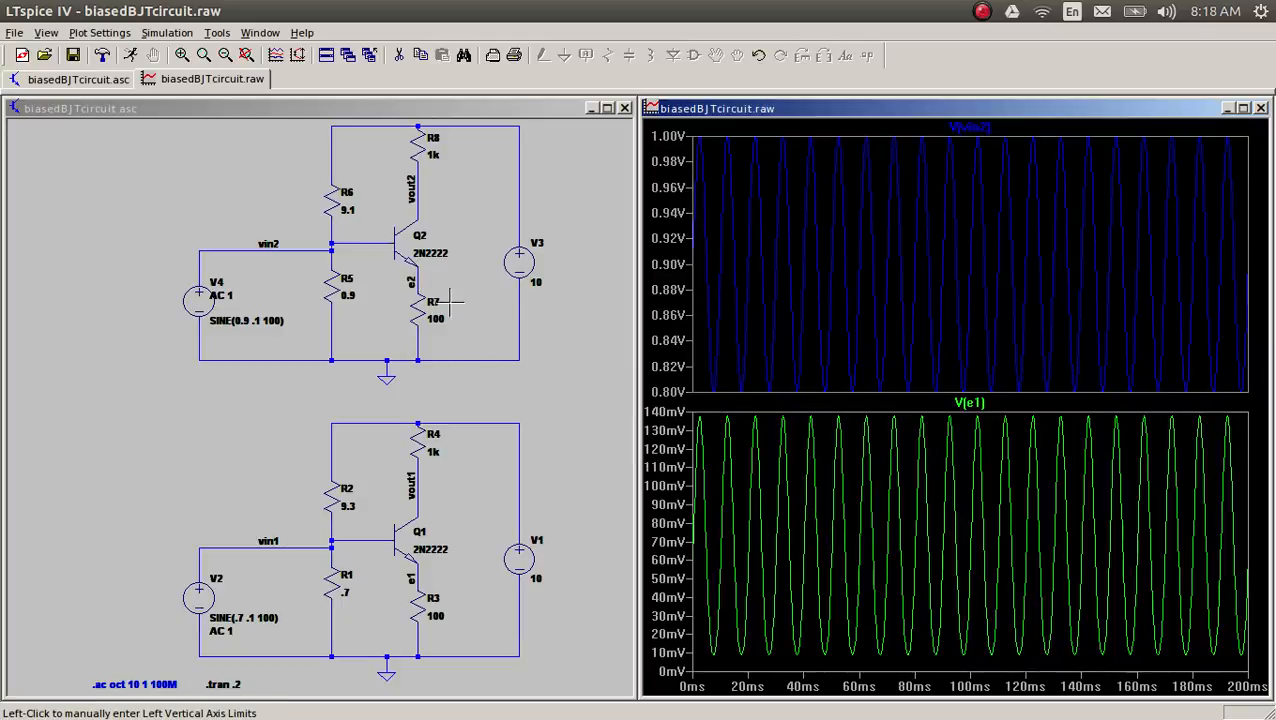
pyautogui.click(411, 285)
pyautogui.click(411, 285)
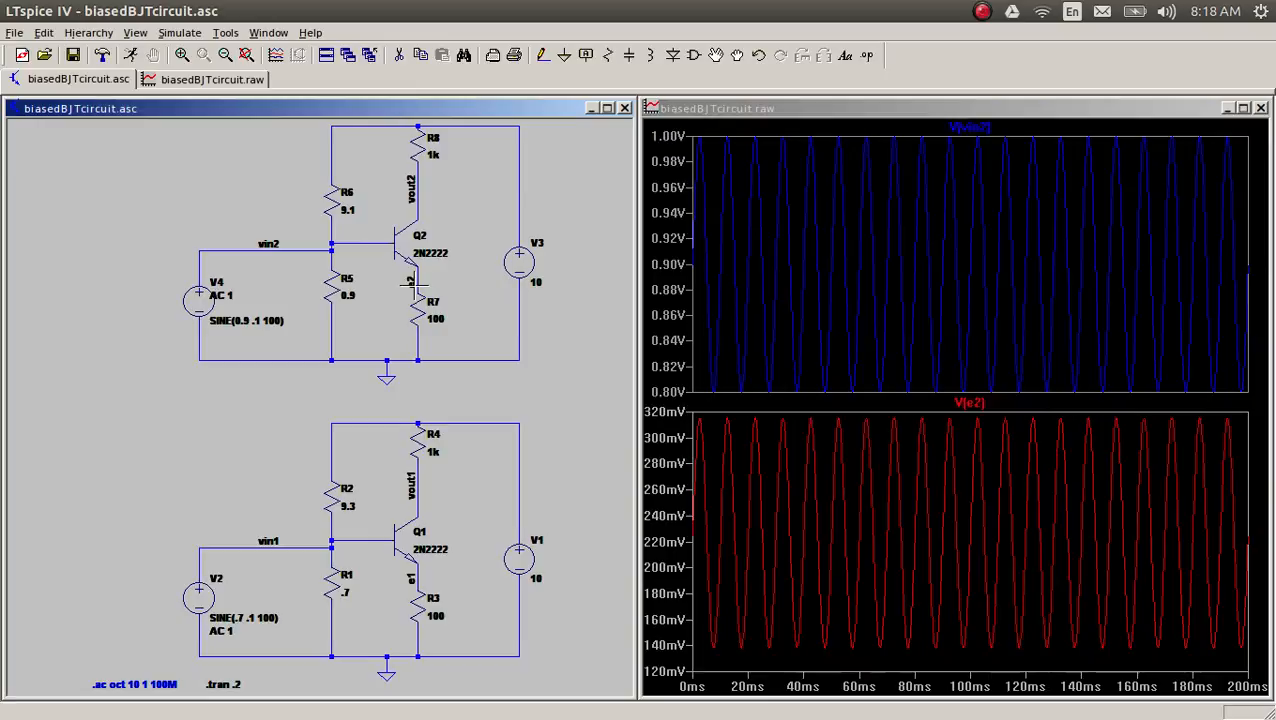
# Step: Zoom to about 52–100 ms and measure the peak-to-peak swing of V(e2) with two cursors on a trough and a peak
pyautogui.moveTo(843, 399); pyautogui.dragTo(968, 700)
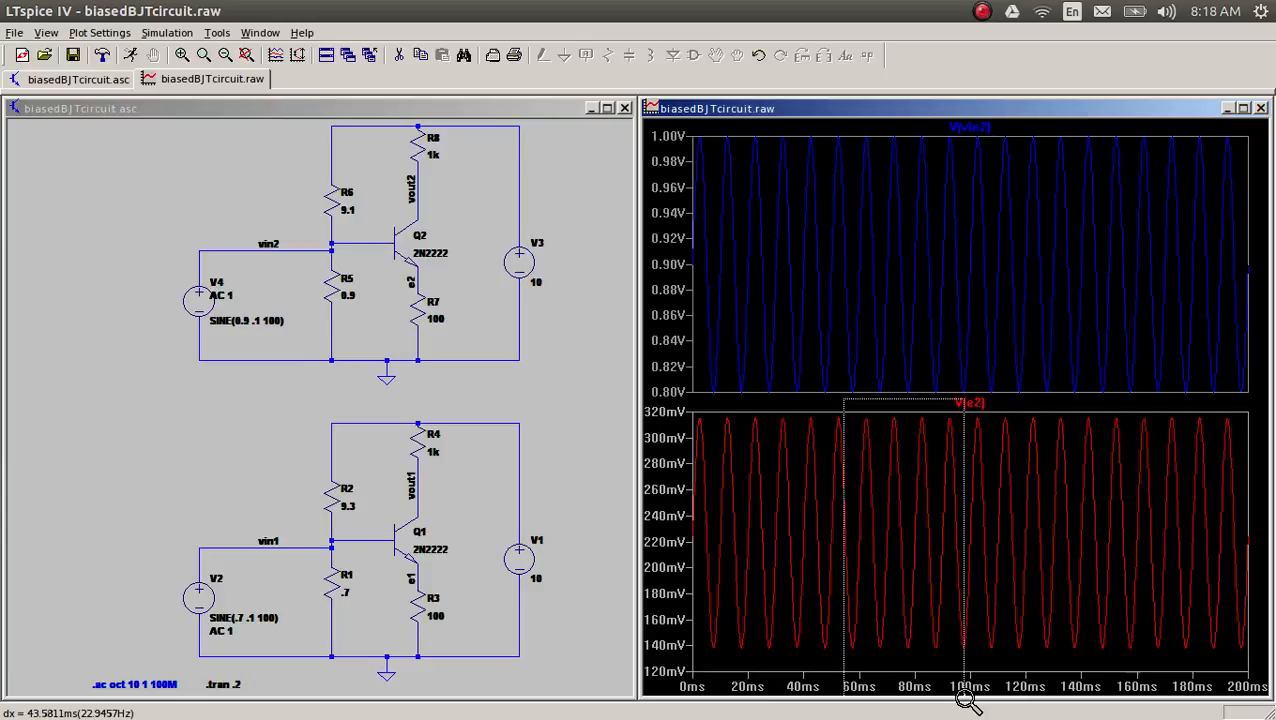
pyautogui.moveTo(968, 700)
pyautogui.mouseDown()
pyautogui.moveTo(1010, 708)
pyautogui.moveTo(967, 682)
pyautogui.mouseUp()
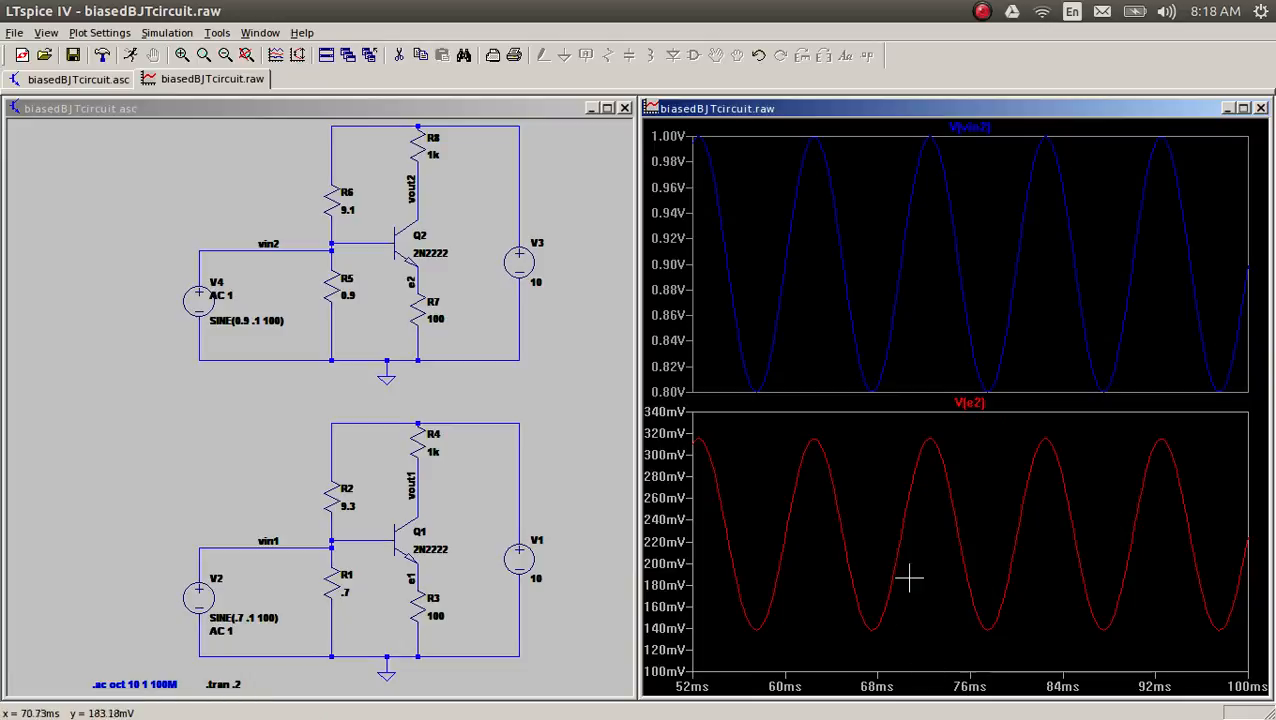
pyautogui.click(997, 402)
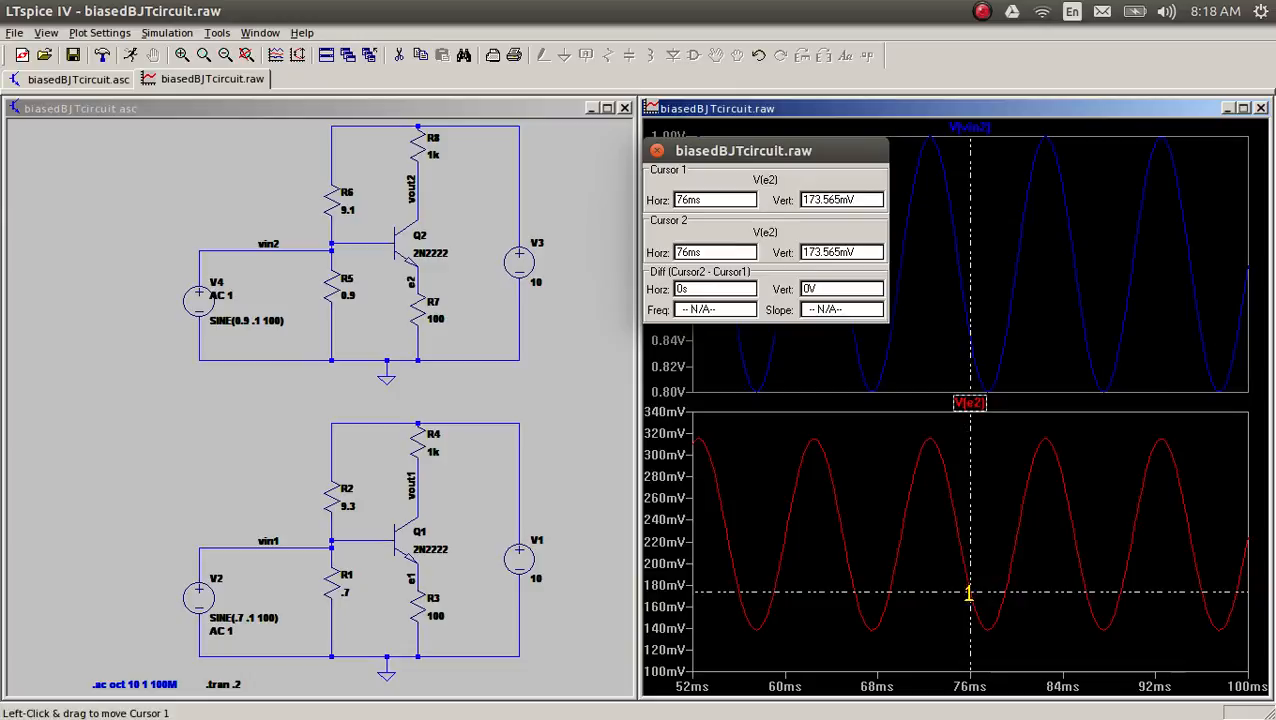
pyautogui.moveTo(969, 590); pyautogui.dragTo(986, 645)
pyautogui.moveTo(971, 595)
pyautogui.mouseDown()
pyautogui.moveTo(1094, 541)
pyautogui.moveTo(1045, 410)
pyautogui.mouseUp()
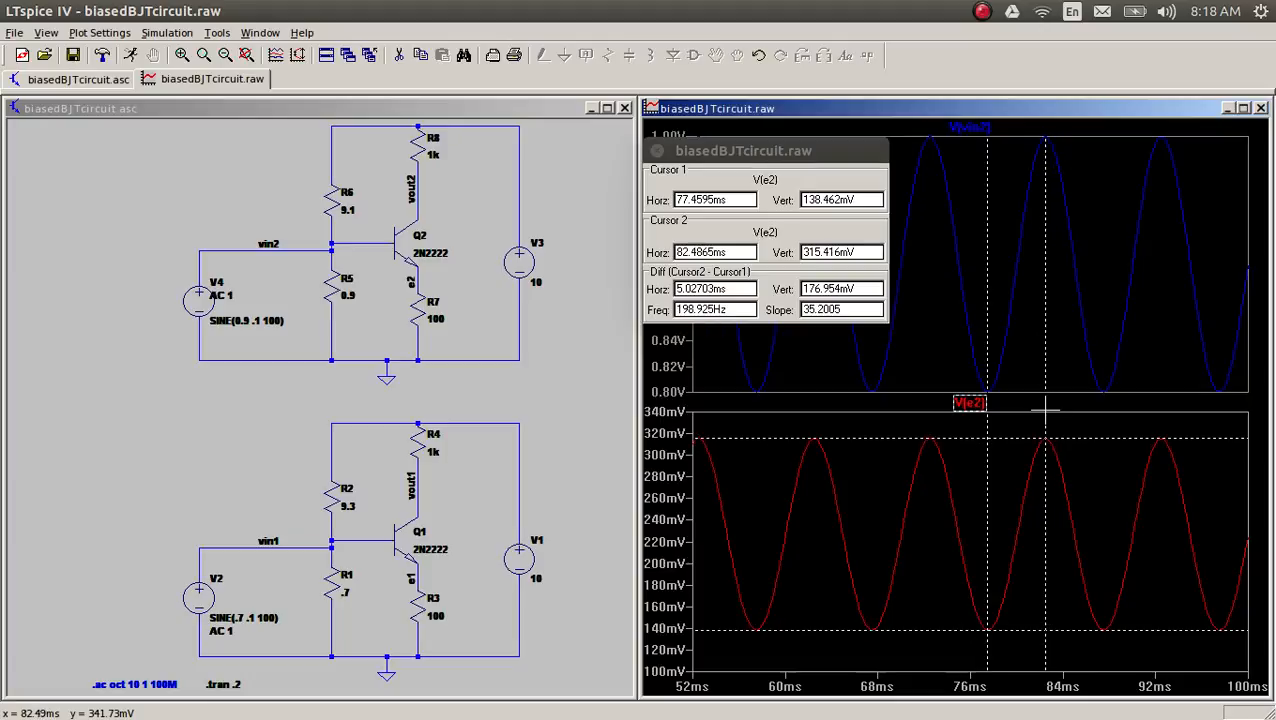
pyautogui.click(858, 286)
pyautogui.moveTo(858, 286); pyautogui.dragTo(783, 285)
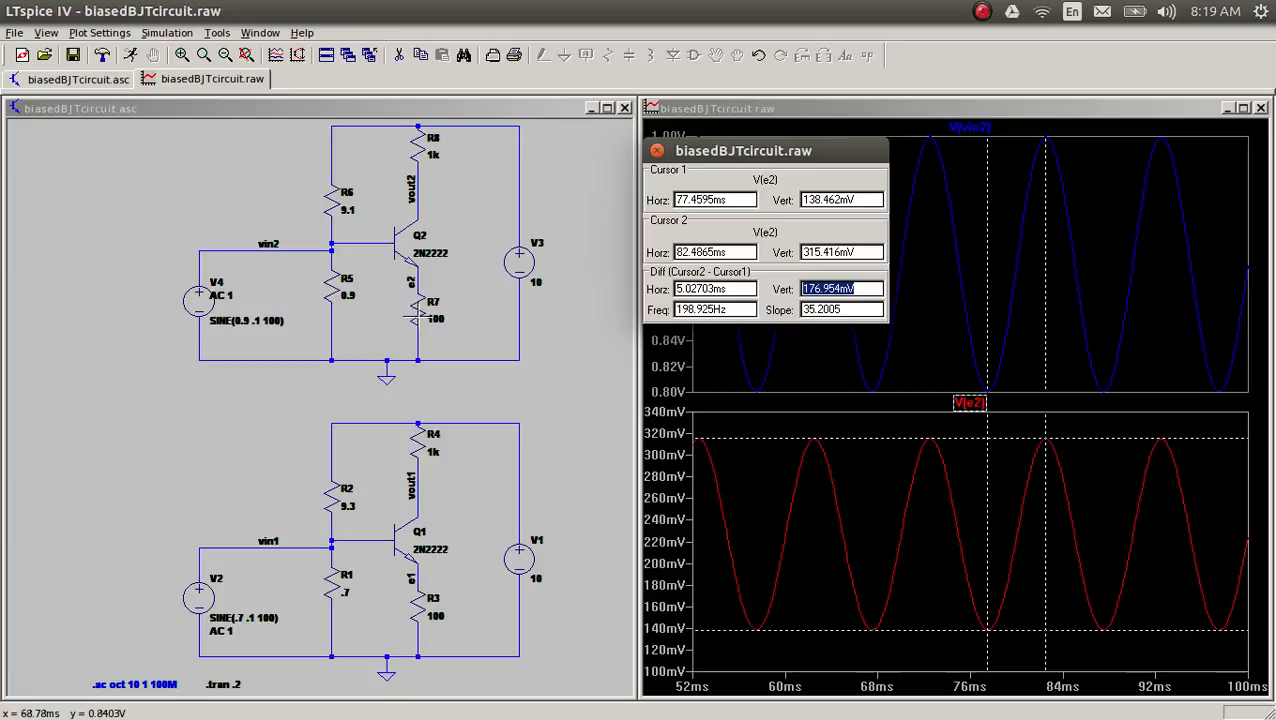
# Step: Plot only the current through R7 in the upper pane, close the cursor readout and read the current's average
pyautogui.click(922, 132)
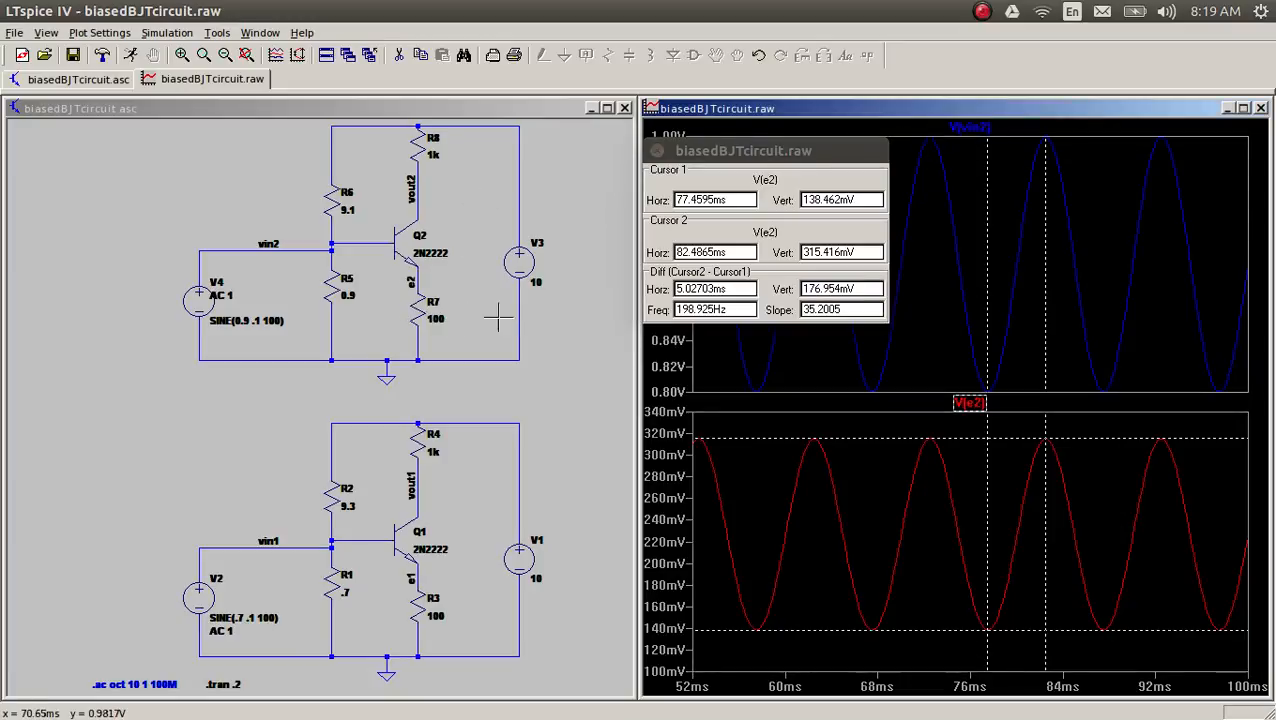
pyautogui.click(415, 305)
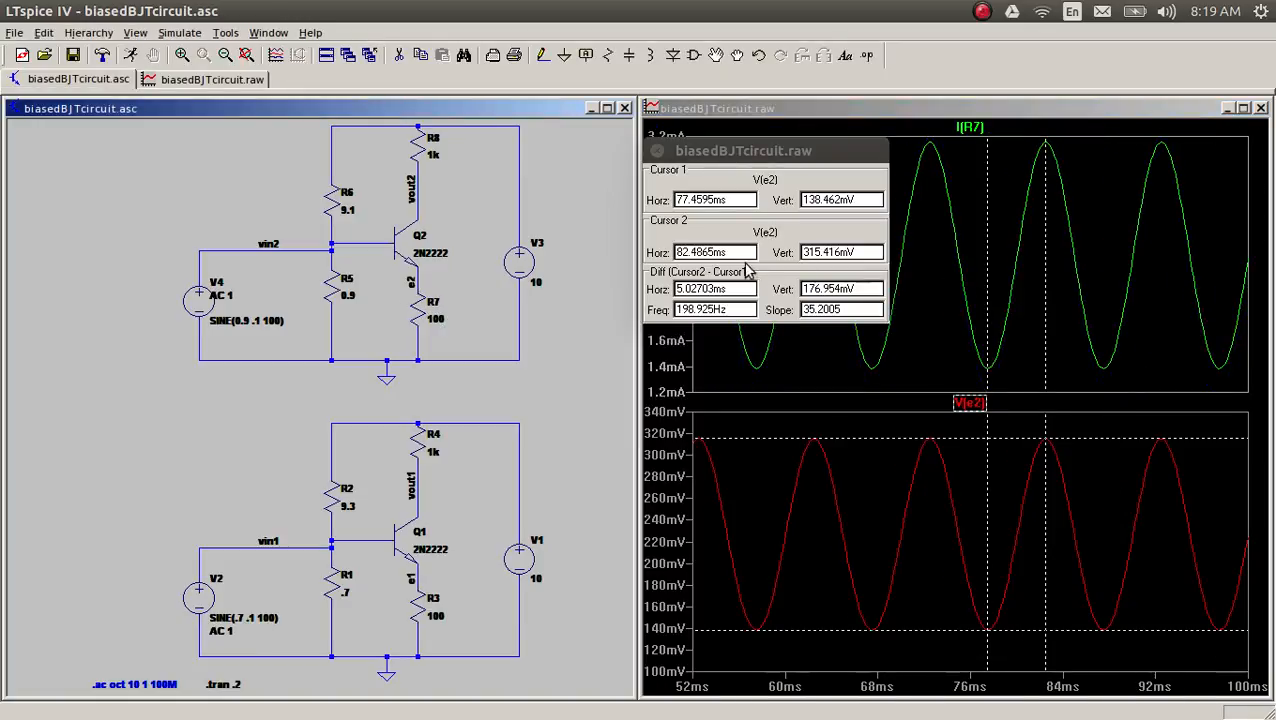
pyautogui.click(658, 150)
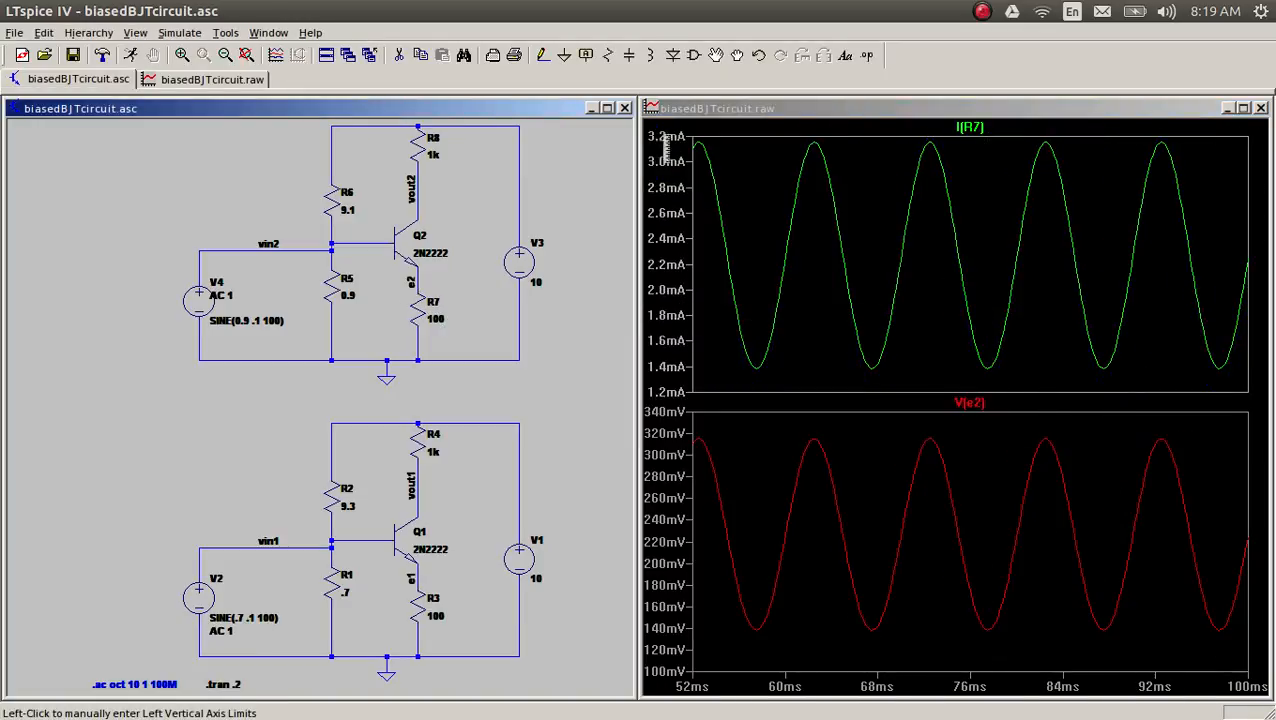
pyautogui.keyDown('ctrl'); pyautogui.click(966, 127); pyautogui.keyUp('ctrl')
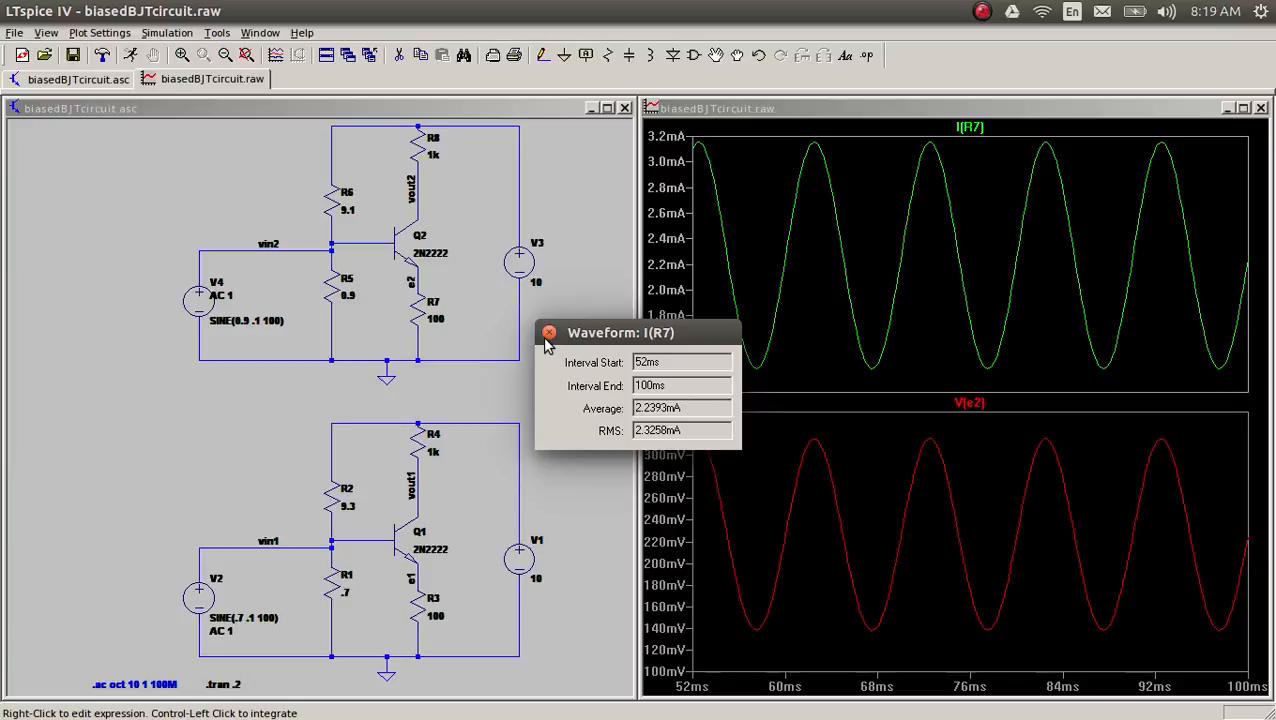
# Step: Switch to the MyPaint sketch and write a new "rE" in crimson above the blue 100/140 ratio
pyautogui.hotkey('alt', 'Tab')
pyautogui.hotkey('alt', 'Tab')
pyautogui.press('Tab')
pyautogui.press('Tab')
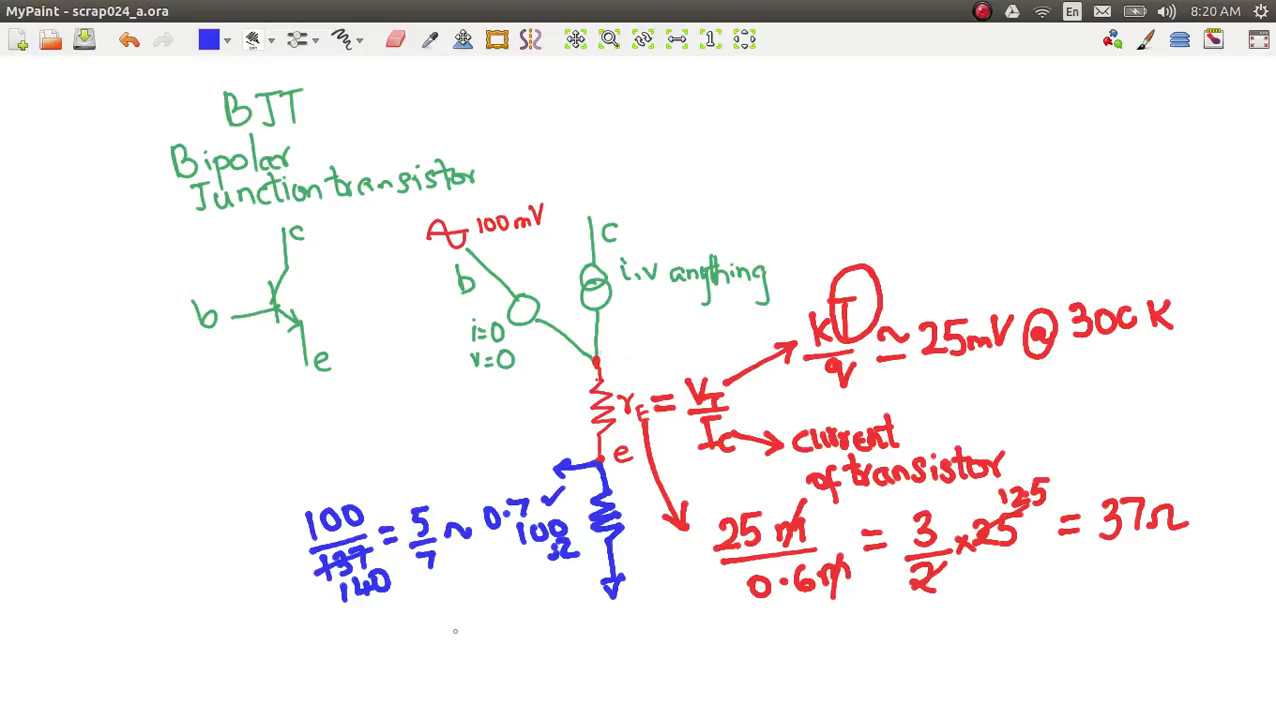
pyautogui.moveTo(458, 608)
pyautogui.mouseDown()
pyautogui.moveTo(472, 640)
pyautogui.moveTo(500, 636)
pyautogui.moveTo(484, 644)
pyautogui.moveTo(508, 600)
pyautogui.mouseUp()
pyautogui.moveTo(381, 636)
pyautogui.mouseDown()
pyautogui.moveTo(384, 648)
pyautogui.moveTo(397, 630)
pyautogui.moveTo(398, 664)
pyautogui.moveTo(420, 668)
pyautogui.mouseUp()
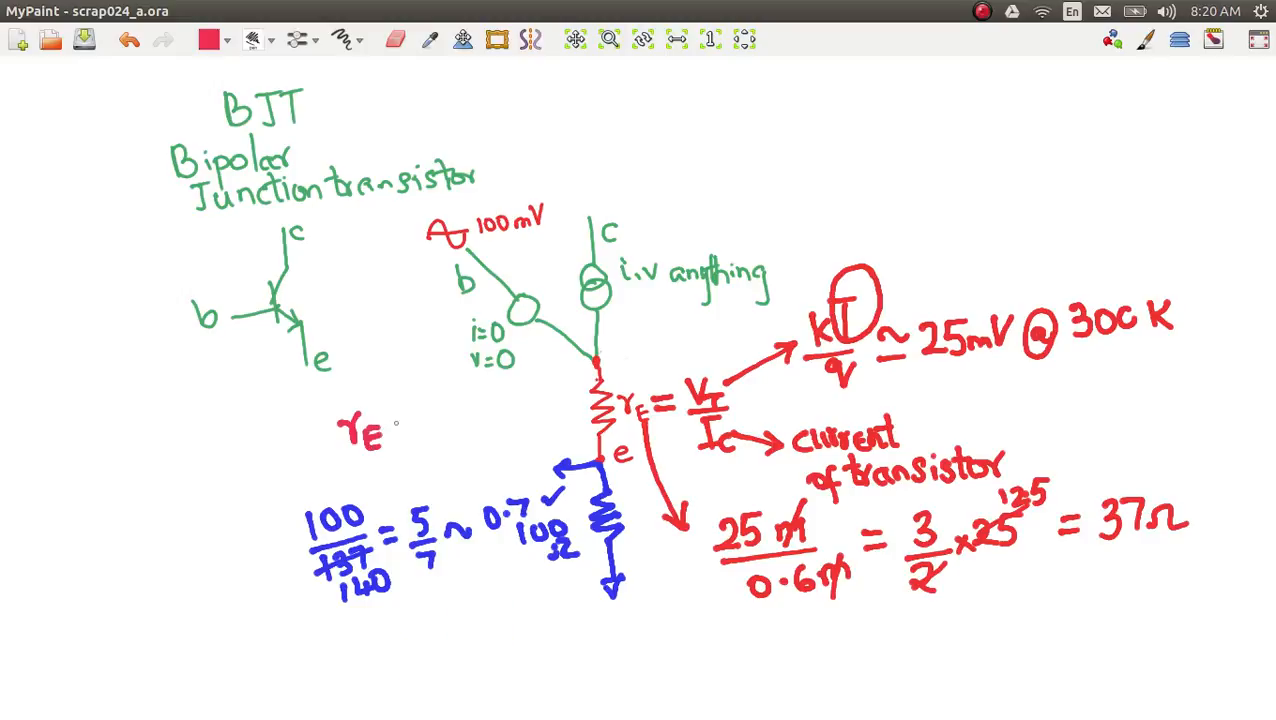
# Step: Continue the new rE with "= 25m/2.2m", cross out both m's and write "≈ 11Ω"
pyautogui.moveTo(393, 425)
pyautogui.mouseDown()
pyautogui.moveTo(414, 433)
pyautogui.moveTo(434, 409)
pyautogui.moveTo(448, 428)
pyautogui.mouseUp()
pyautogui.moveTo(453, 407)
pyautogui.mouseDown()
pyautogui.moveTo(450, 426)
pyautogui.moveTo(477, 398)
pyautogui.moveTo(482, 416)
pyautogui.moveTo(502, 420)
pyautogui.moveTo(449, 462)
pyautogui.moveTo(492, 460)
pyautogui.mouseUp()
pyautogui.click(471, 454)
pyautogui.moveTo(494, 458)
pyautogui.mouseDown()
pyautogui.moveTo(506, 442)
pyautogui.moveTo(523, 455)
pyautogui.mouseUp()
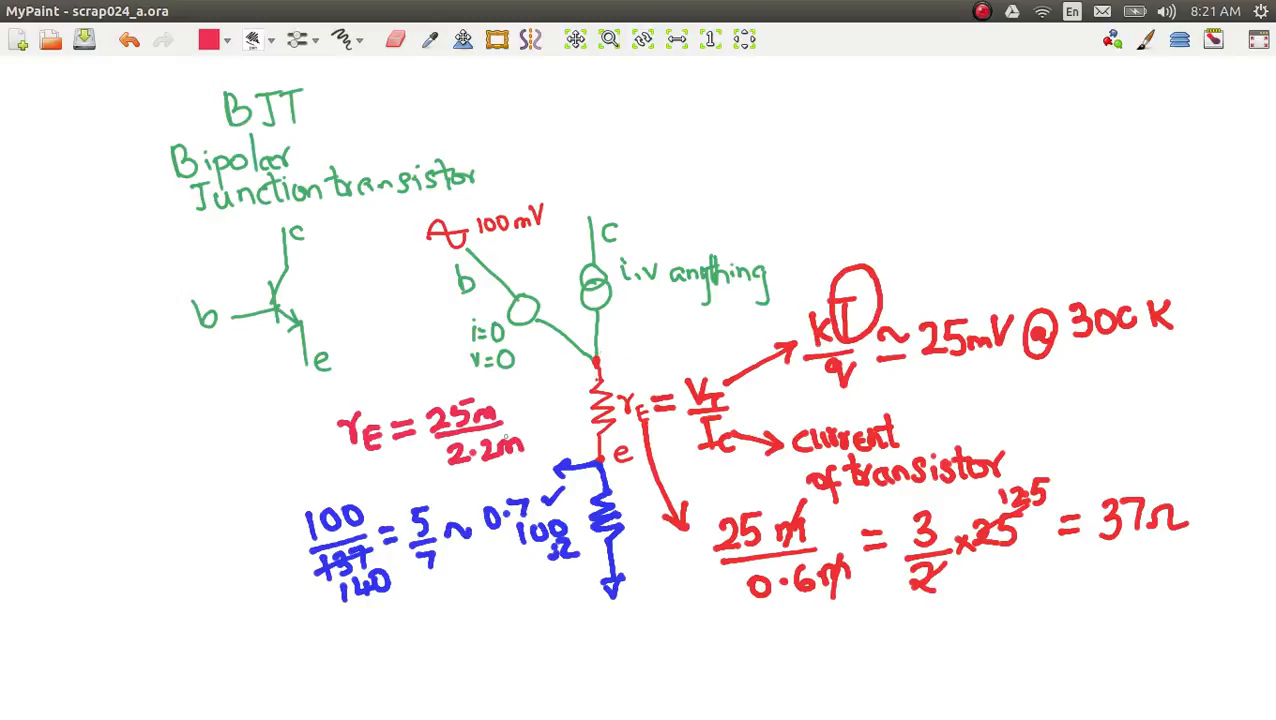
pyautogui.moveTo(484, 392); pyautogui.dragTo(512, 456)
pyautogui.moveTo(518, 419)
pyautogui.mouseDown()
pyautogui.moveTo(559, 415)
pyautogui.moveTo(572, 391)
pyautogui.moveTo(588, 414)
pyautogui.mouseUp()
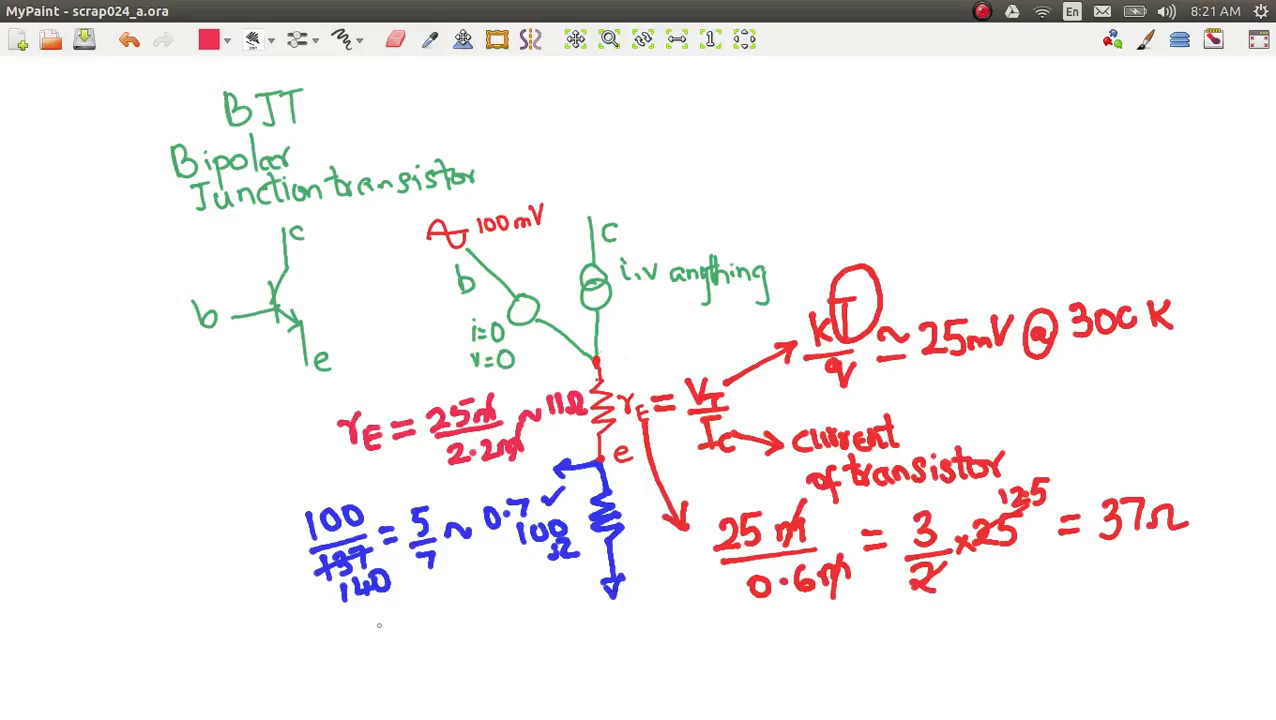
# Step: Write the crimson ratio "100/111 ≈ 0.9V" below the blue 100/140 ratio
pyautogui.moveTo(348, 622)
pyautogui.mouseDown()
pyautogui.moveTo(356, 638)
pyautogui.moveTo(397, 615)
pyautogui.mouseUp()
pyautogui.moveTo(342, 652)
pyautogui.mouseDown()
pyautogui.moveTo(416, 626)
pyautogui.moveTo(373, 670)
pyautogui.moveTo(400, 657)
pyautogui.moveTo(404, 668)
pyautogui.moveTo(448, 632)
pyautogui.mouseUp()
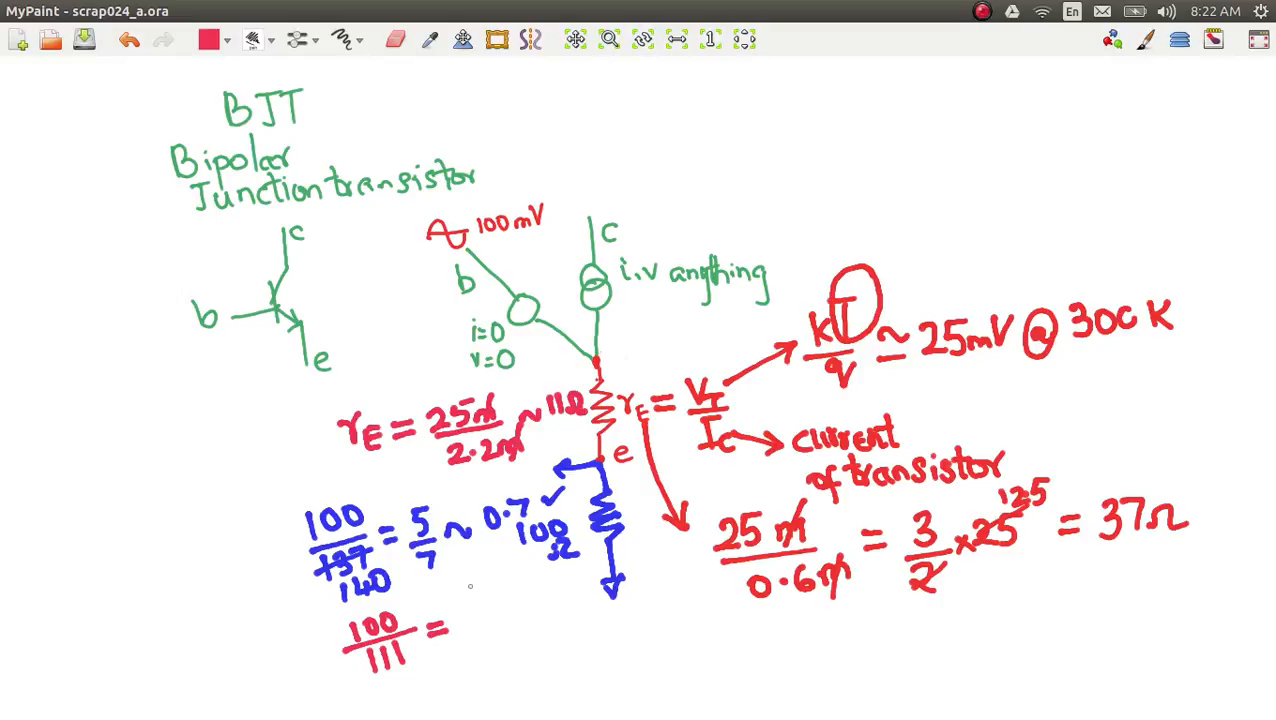
pyautogui.moveTo(426, 622)
pyautogui.mouseDown()
pyautogui.moveTo(453, 613)
pyautogui.moveTo(470, 625)
pyautogui.moveTo(470, 607)
pyautogui.moveTo(514, 602)
pyautogui.moveTo(511, 624)
pyautogui.moveTo(526, 598)
pyautogui.mouseUp()
pyautogui.click(491, 615)
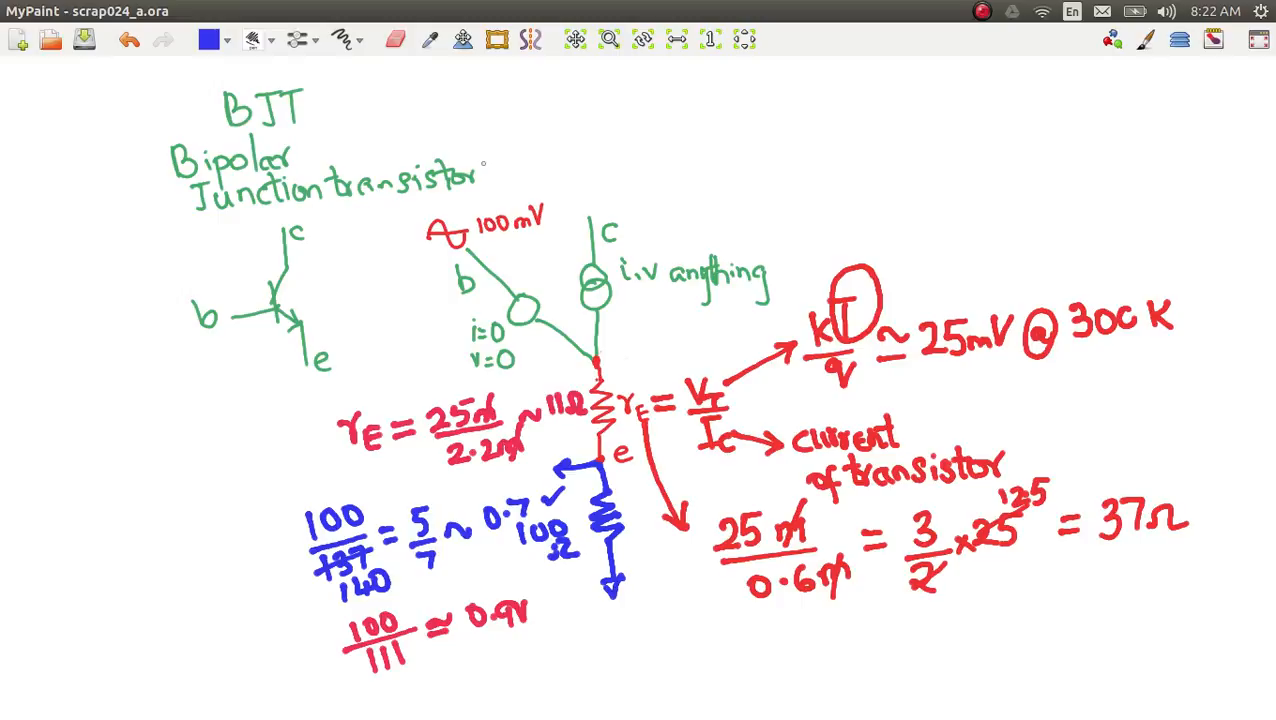
# Step: Draw a blue resistor with a supply bar above collector c, and add blue downward current arrows beside it and above rE
pyautogui.moveTo(569, 103); pyautogui.dragTo(590, 220)
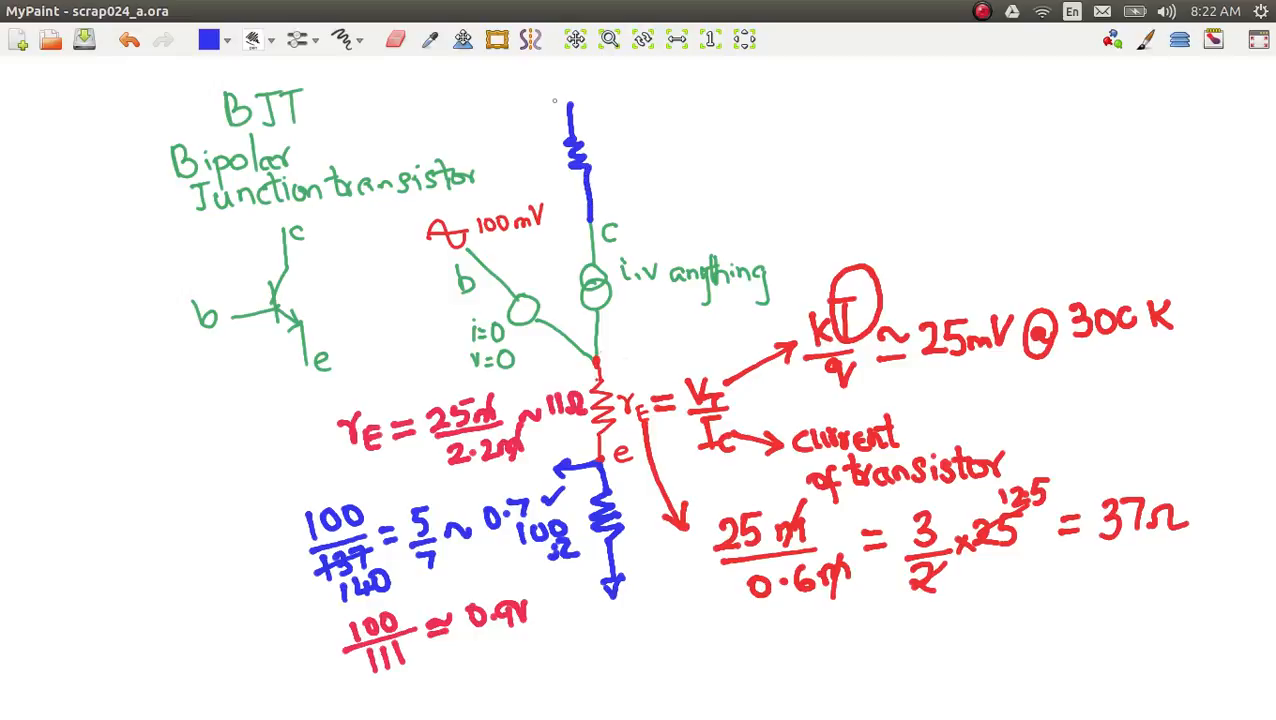
pyautogui.moveTo(555, 101); pyautogui.dragTo(588, 99)
pyautogui.moveTo(610, 355)
pyautogui.mouseDown()
pyautogui.moveTo(611, 390)
pyautogui.moveTo(622, 369)
pyautogui.mouseUp()
pyautogui.moveTo(610, 133)
pyautogui.mouseDown()
pyautogui.moveTo(604, 205)
pyautogui.moveTo(614, 190)
pyautogui.mouseUp()
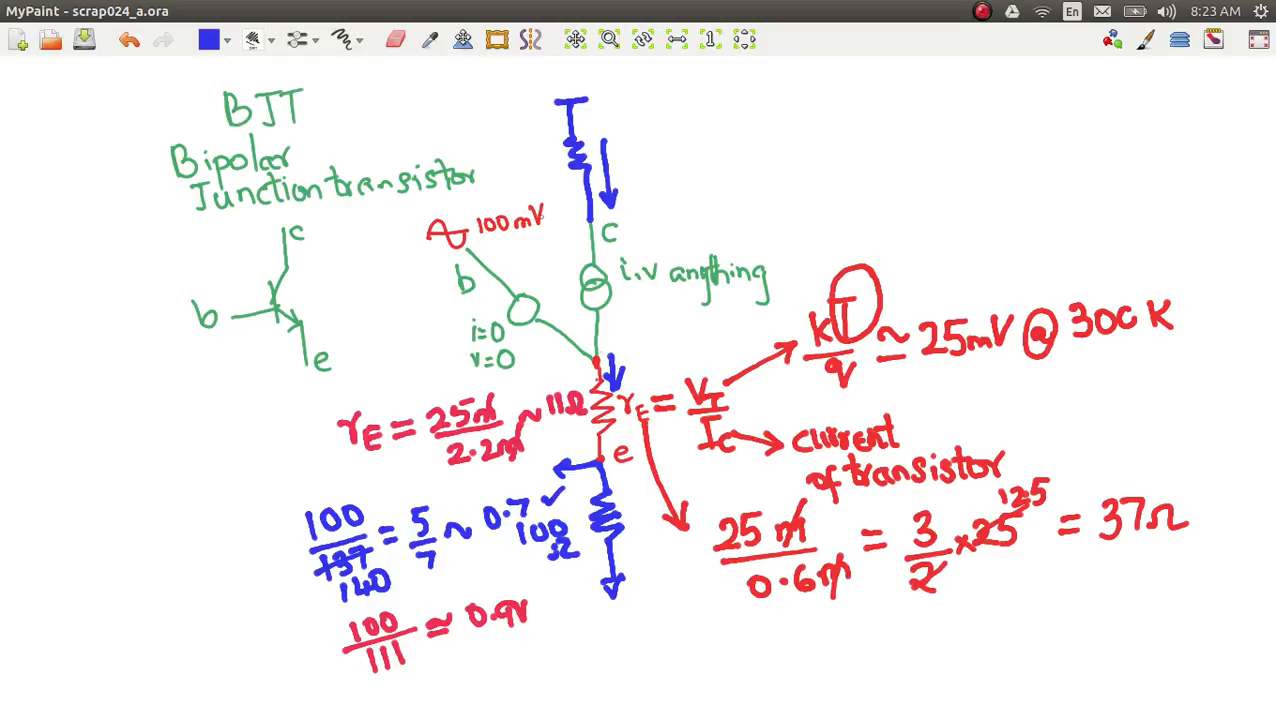
# Step: Sketch a blue inverted sine wave beside the collector, label the collector resistor 1kΩ and write 0.7V above the wave
pyautogui.moveTo(633, 216)
pyautogui.mouseDown()
pyautogui.moveTo(655, 254)
pyautogui.moveTo(678, 174)
pyautogui.moveTo(704, 162)
pyautogui.moveTo(713, 213)
pyautogui.mouseUp()
pyautogui.moveTo(635, 215); pyautogui.dragTo(726, 201)
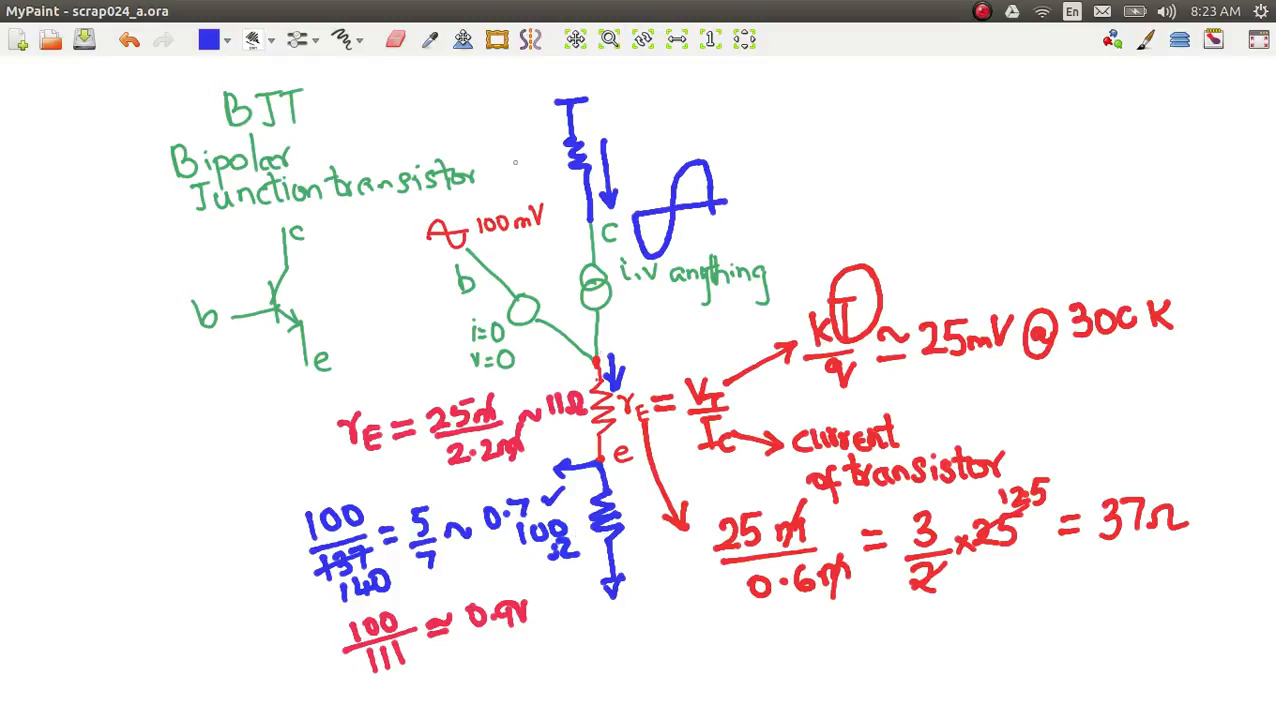
pyautogui.moveTo(519, 148)
pyautogui.mouseDown()
pyautogui.moveTo(521, 180)
pyautogui.moveTo(528, 168)
pyautogui.moveTo(552, 174)
pyautogui.moveTo(554, 158)
pyautogui.moveTo(563, 174)
pyautogui.mouseUp()
pyautogui.moveTo(737, 137)
pyautogui.mouseDown()
pyautogui.moveTo(745, 146)
pyautogui.moveTo(737, 132)
pyautogui.moveTo(773, 127)
pyautogui.moveTo(766, 151)
pyautogui.moveTo(788, 150)
pyautogui.moveTo(797, 123)
pyautogui.mouseUp()
pyautogui.click(751, 142)
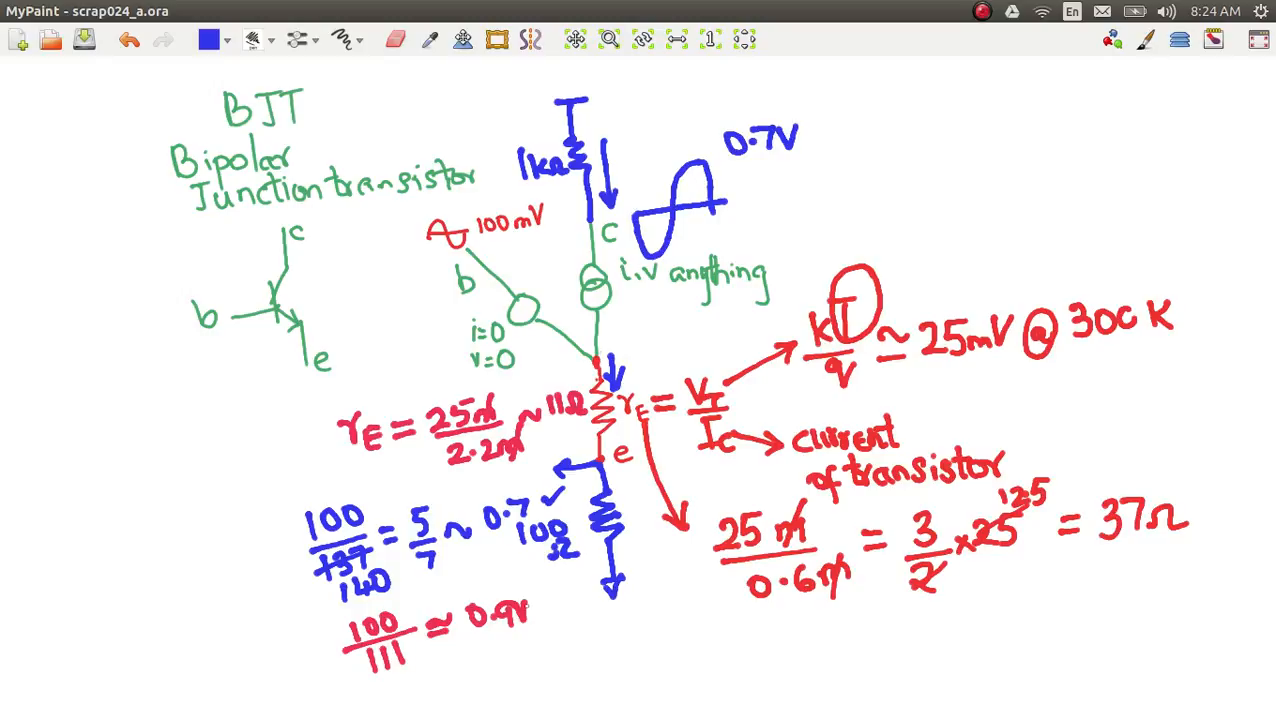
# Step: Append a circled blue "×0.1V" to the crimson 0.9 result, and extend the collector wave's label to 0.7Vp with 0.9Vp beneath
pyautogui.moveTo(516, 604)
pyautogui.mouseDown()
pyautogui.moveTo(533, 601)
pyautogui.moveTo(522, 620)
pyautogui.moveTo(572, 606)
pyautogui.moveTo(556, 592)
pyautogui.moveTo(594, 600)
pyautogui.moveTo(600, 570)
pyautogui.mouseUp()
pyautogui.click(578, 599)
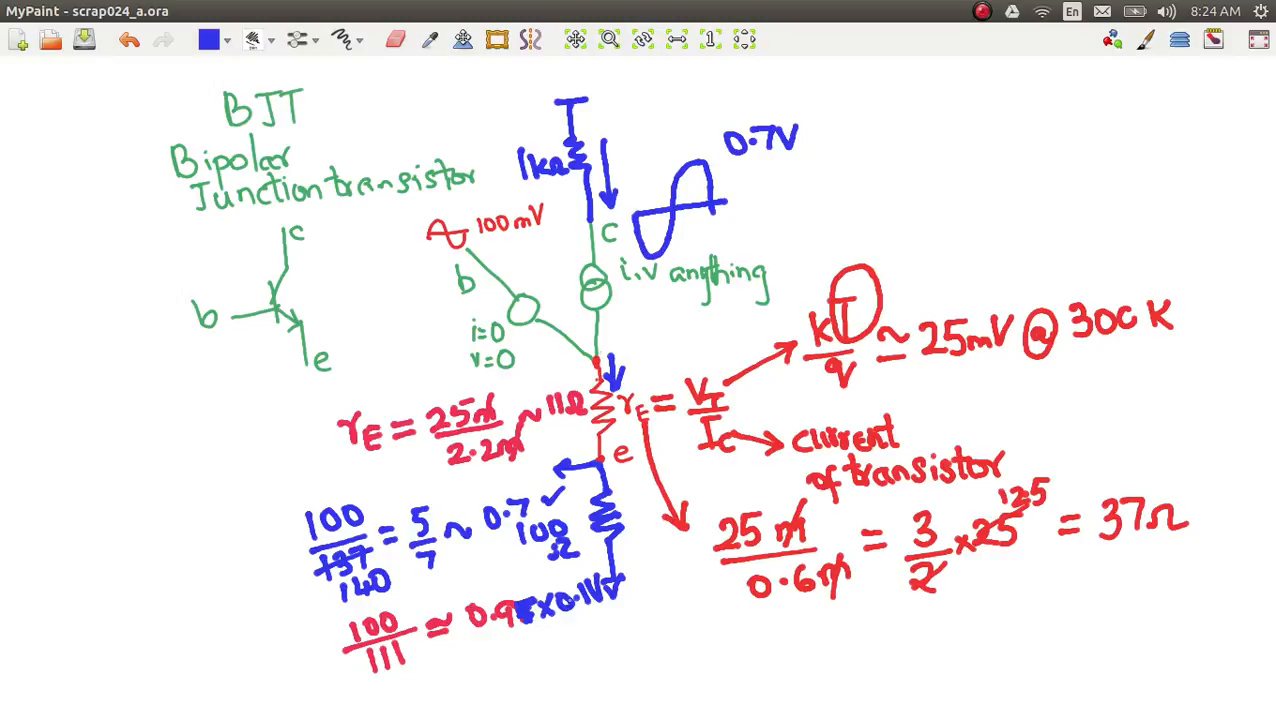
pyautogui.moveTo(590, 566)
pyautogui.mouseDown()
pyautogui.moveTo(534, 590)
pyautogui.moveTo(590, 620)
pyautogui.moveTo(620, 582)
pyautogui.moveTo(568, 564)
pyautogui.mouseUp()
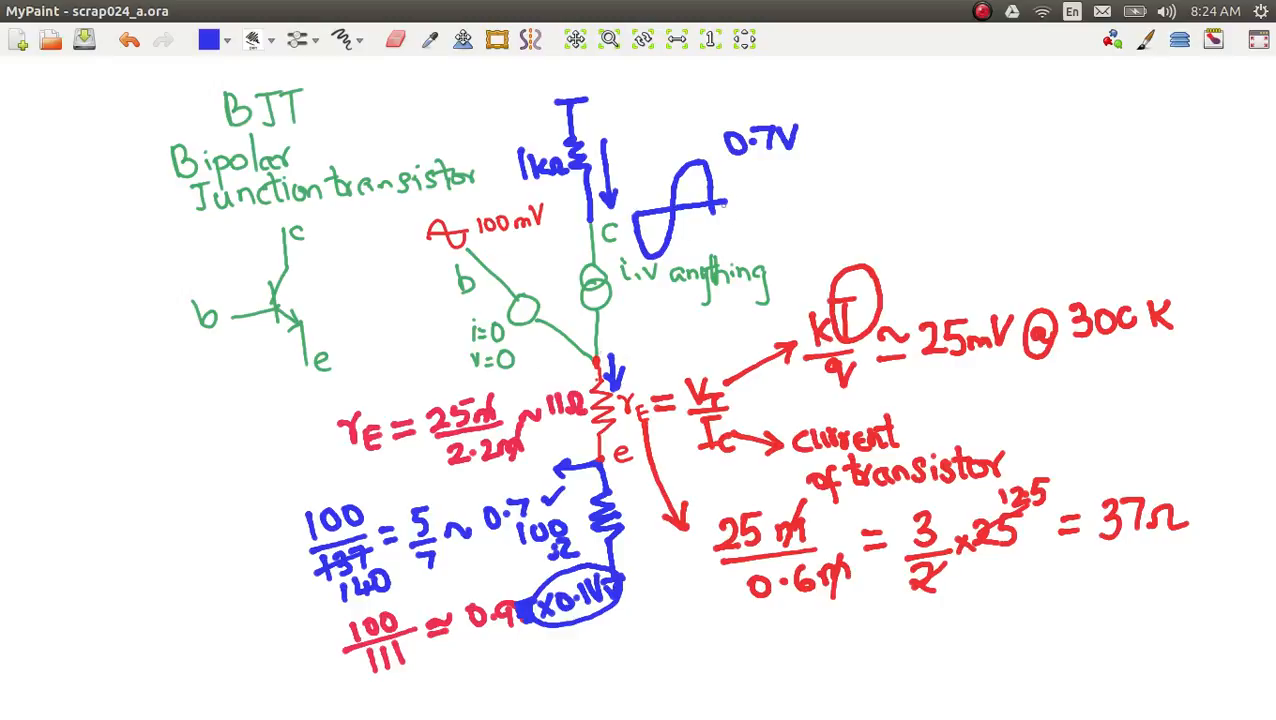
pyautogui.moveTo(750, 166)
pyautogui.mouseDown()
pyautogui.moveTo(742, 183)
pyautogui.moveTo(777, 168)
pyautogui.moveTo(776, 189)
pyautogui.moveTo(798, 158)
pyautogui.moveTo(809, 197)
pyautogui.moveTo(797, 136)
pyautogui.moveTo(798, 150)
pyautogui.mouseUp()
pyautogui.click(759, 176)
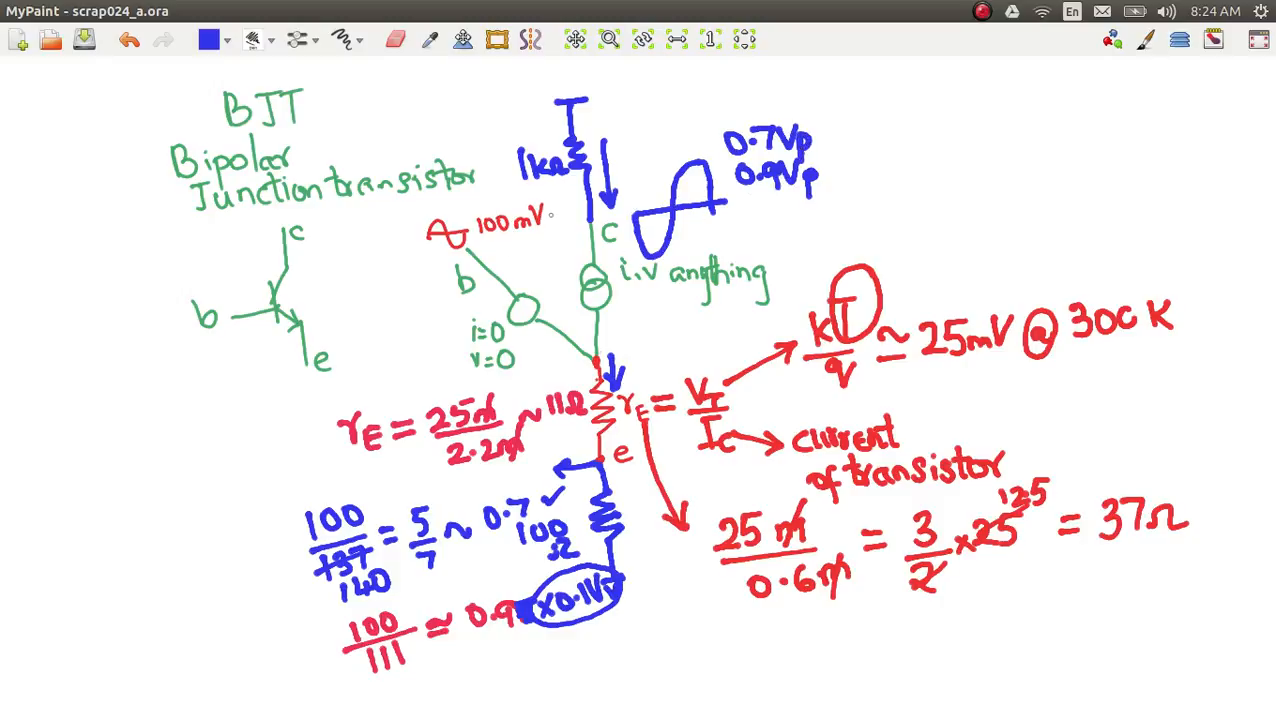
pyautogui.moveTo(549, 214)
pyautogui.mouseDown()
pyautogui.moveTo(549, 240)
pyautogui.moveTo(557, 214)
pyautogui.moveTo(549, 225)
pyautogui.mouseUp()
pyautogui.moveTo(441, 214); pyautogui.dragTo(440, 217)
pyautogui.moveTo(692, 164); pyautogui.dragTo(690, 155)
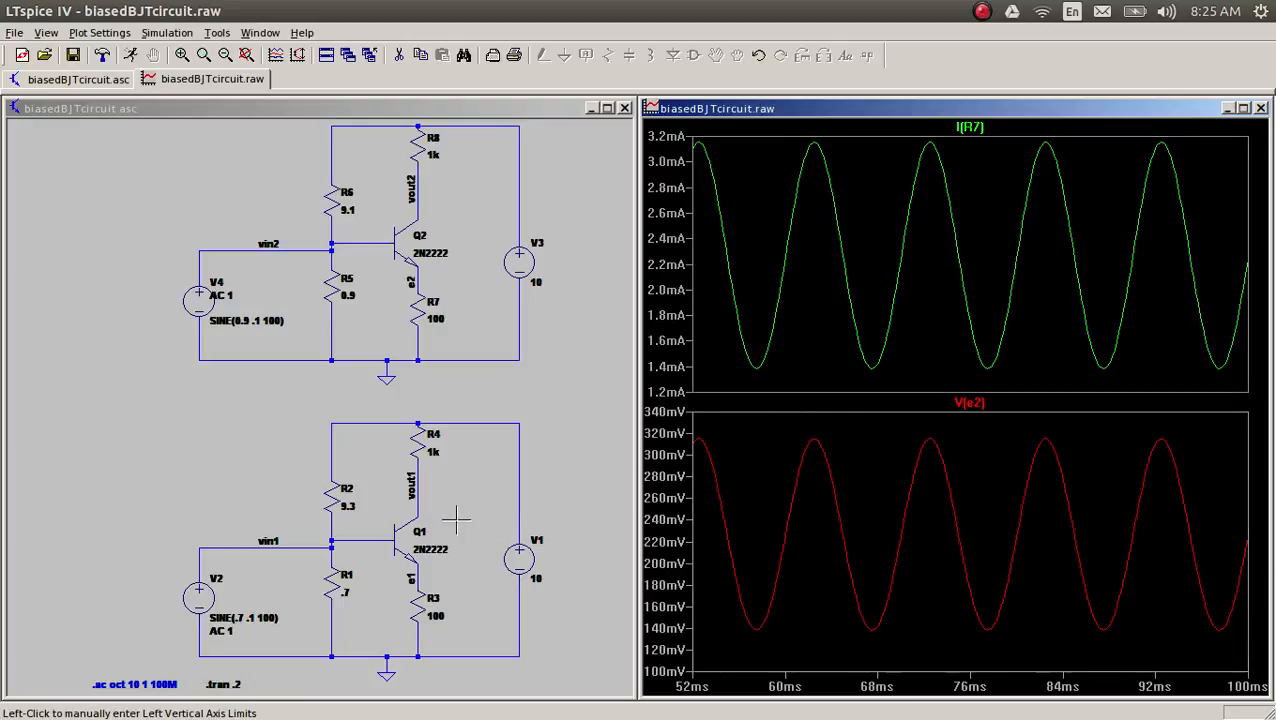
# Step: Switch to LTspice and plot only V(vout1) in the lower pane and only V(vout2) in the upper pane
pyautogui.click(418, 488)
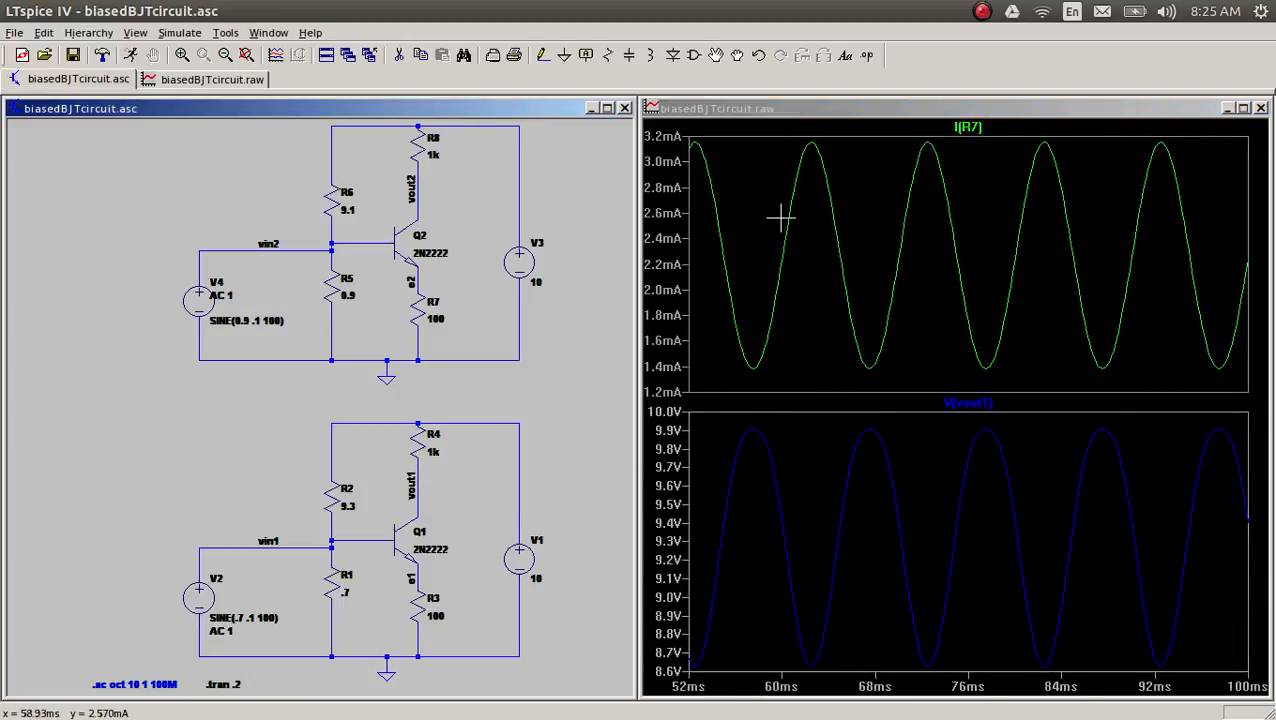
pyautogui.click(865, 208)
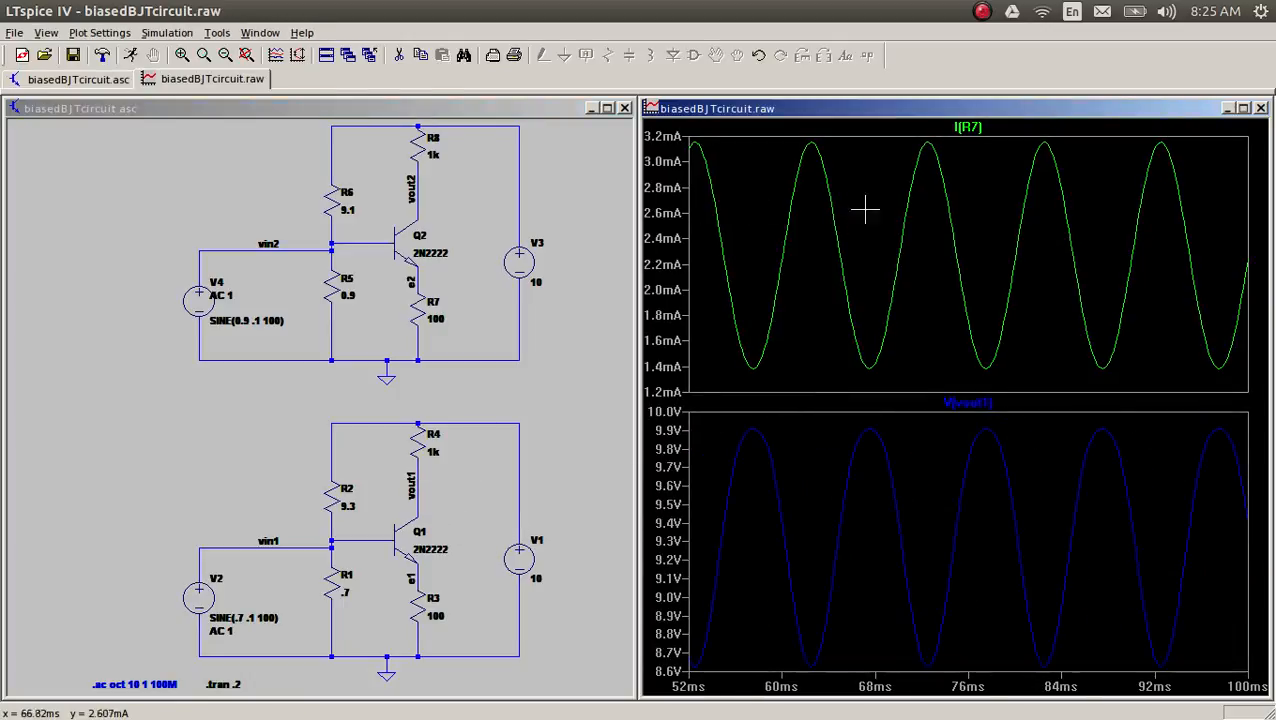
pyautogui.click(417, 193)
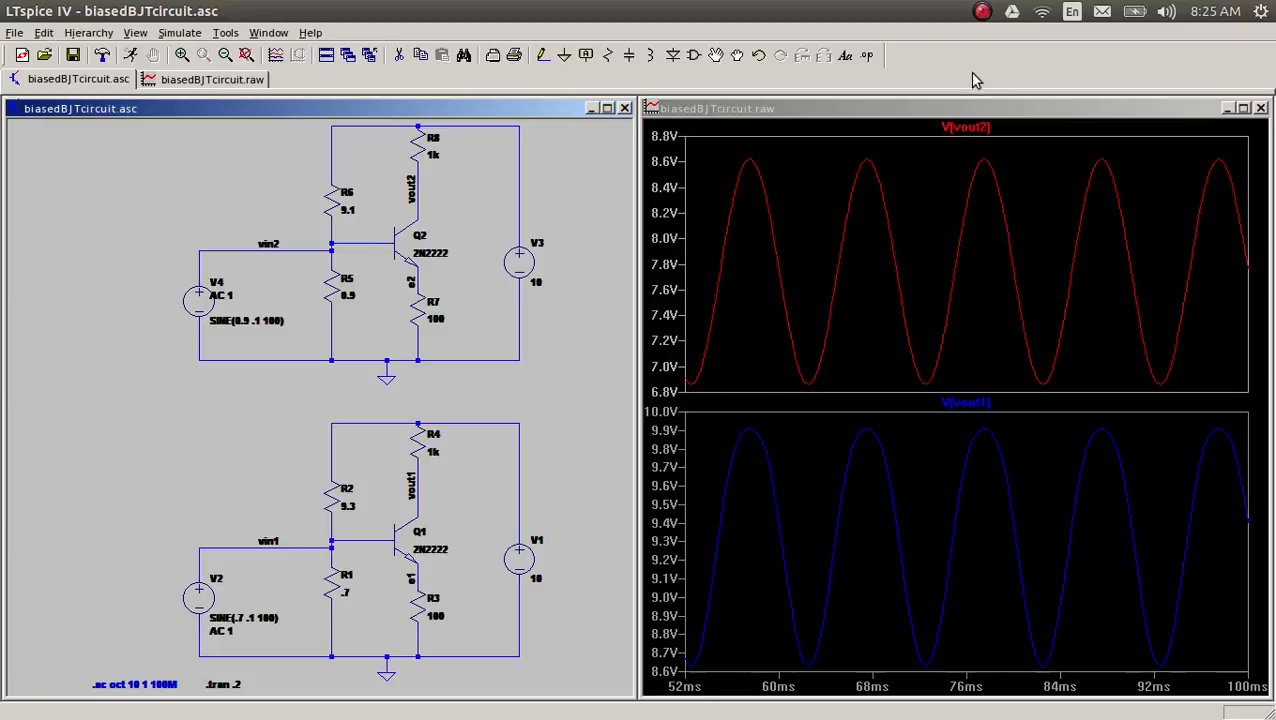
# Step: Measure the peak-to-peak swing of V(vout2) with two cursors on a trough and the adjacent peak
pyautogui.click(958, 127)
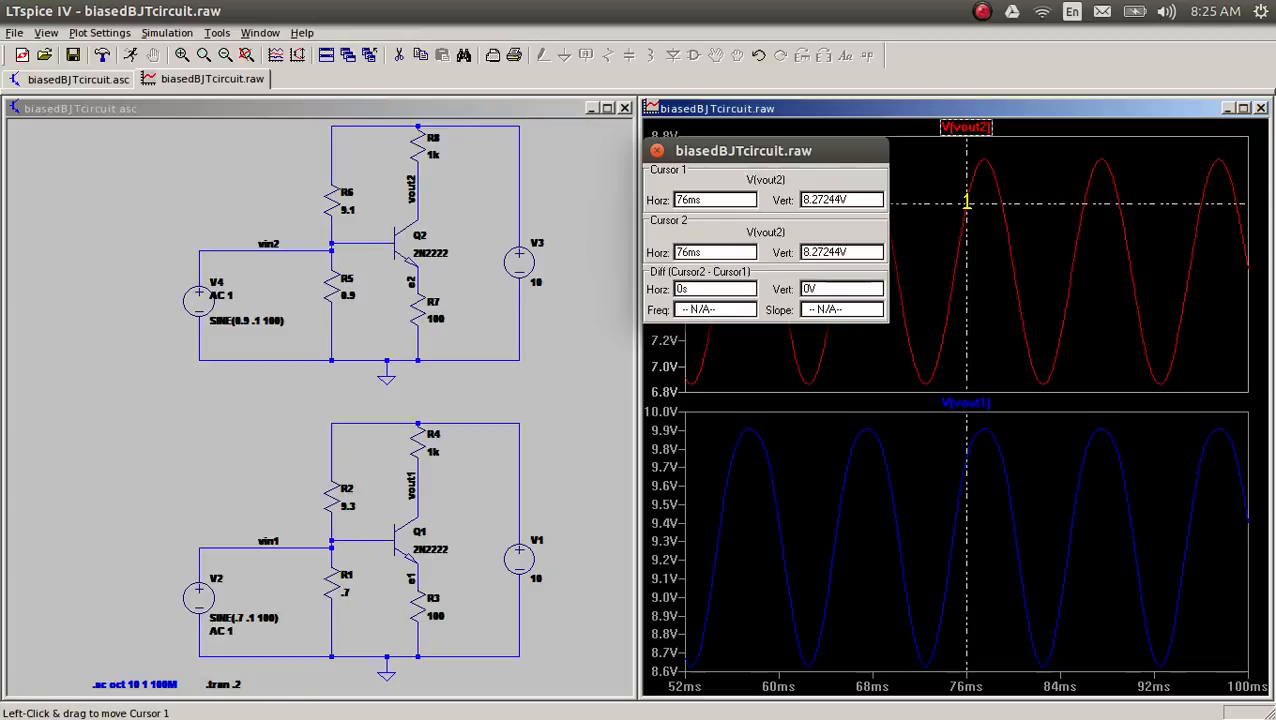
pyautogui.moveTo(966, 203); pyautogui.dragTo(929, 533)
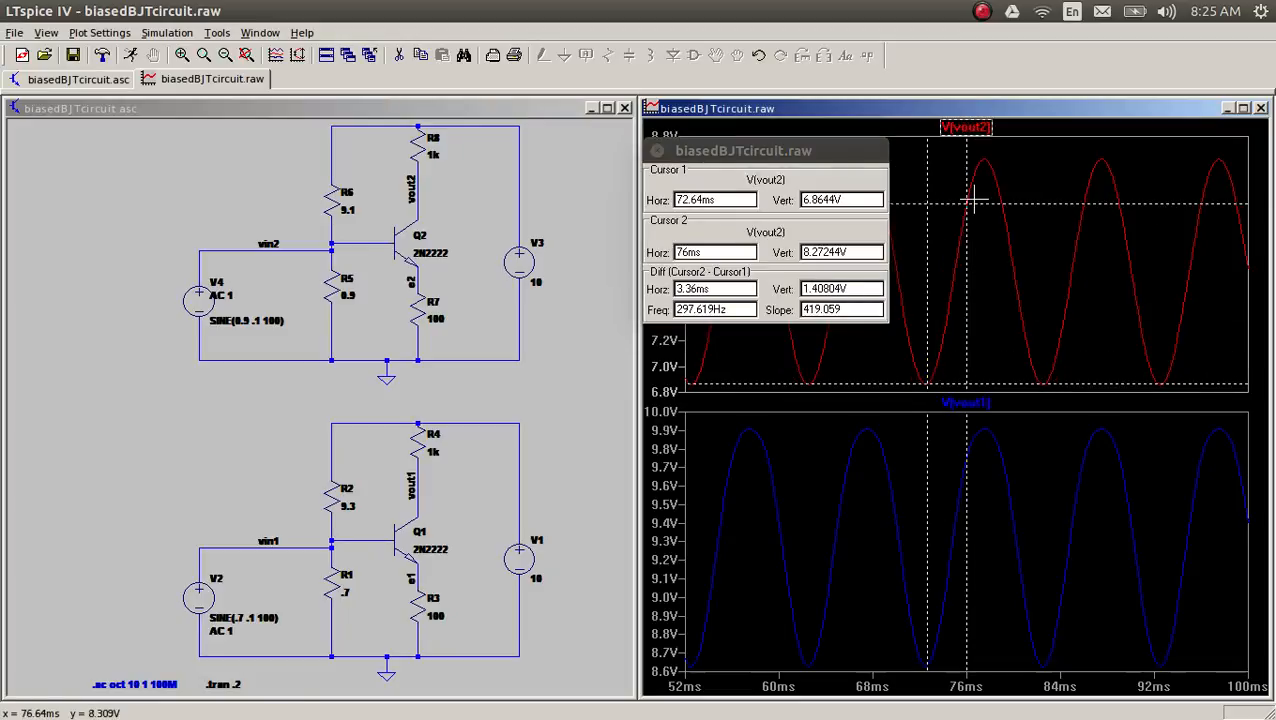
pyautogui.moveTo(971, 205); pyautogui.dragTo(984, 141)
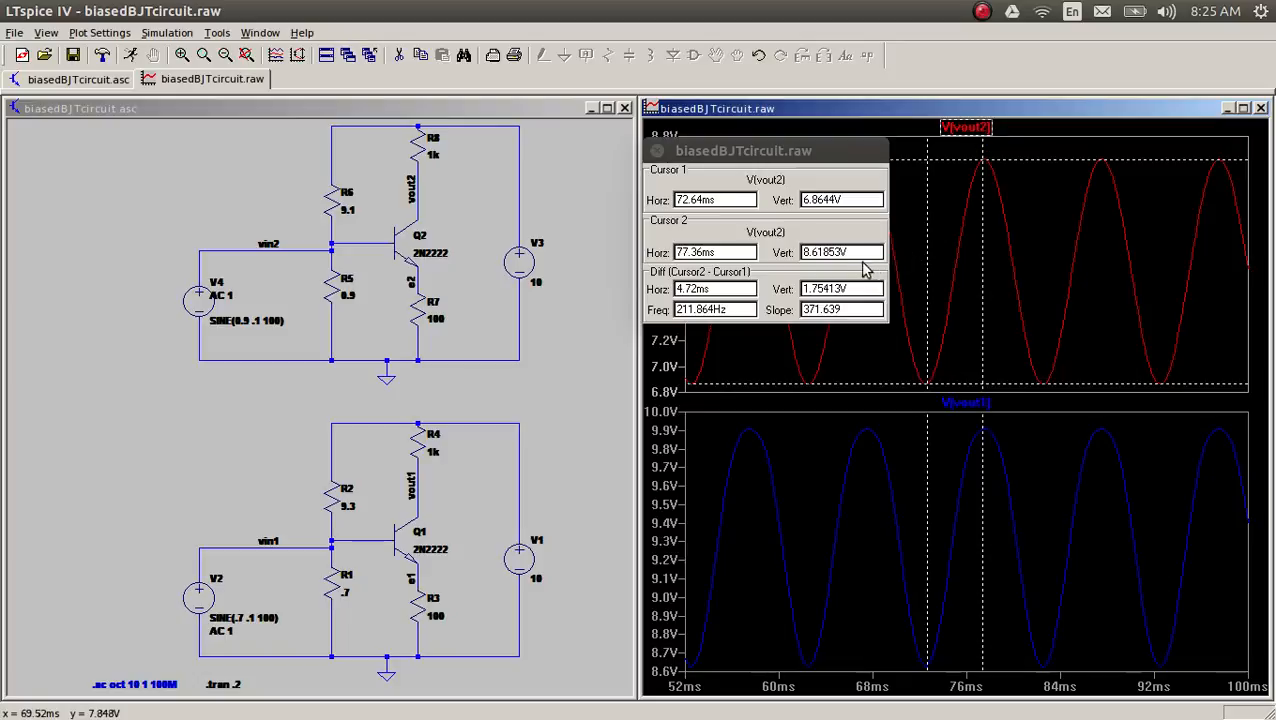
pyautogui.moveTo(862, 289); pyautogui.dragTo(807, 289)
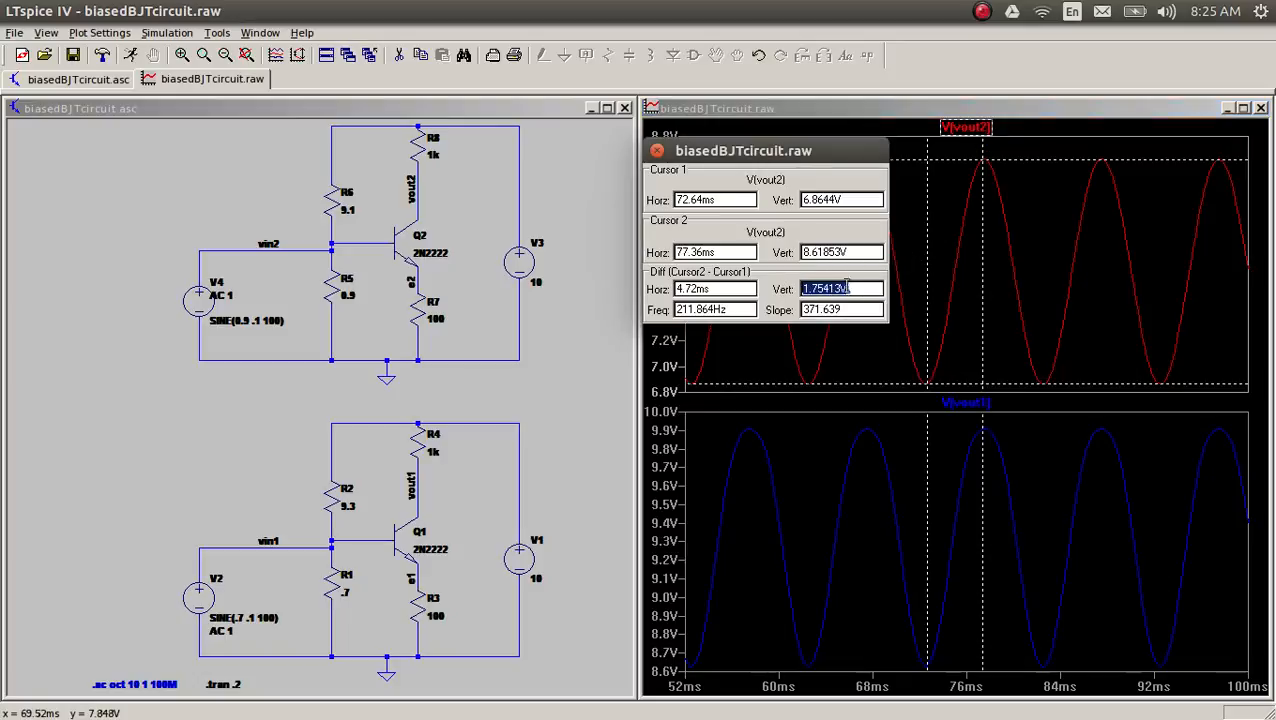
pyautogui.click(862, 289)
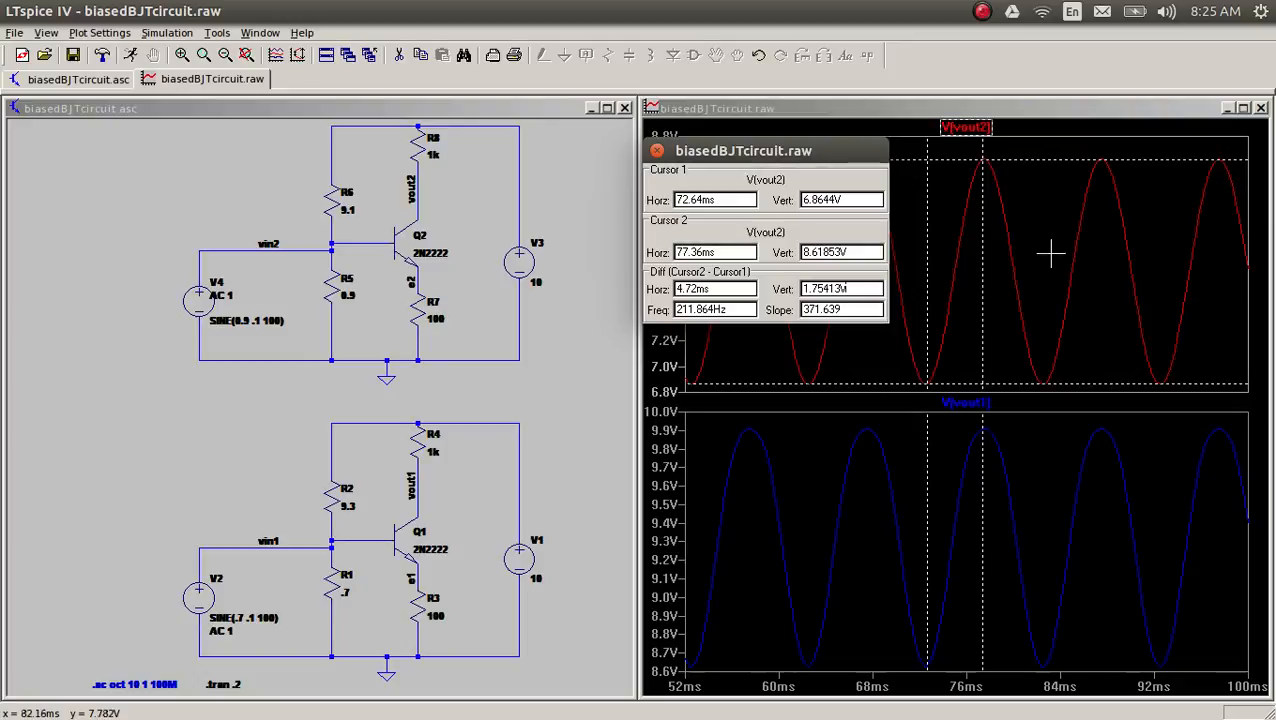
# Step: Attach both cursors to V(vout1) to measure its peak-to-peak swing, and close the cursor readout
pyautogui.click(982, 406)
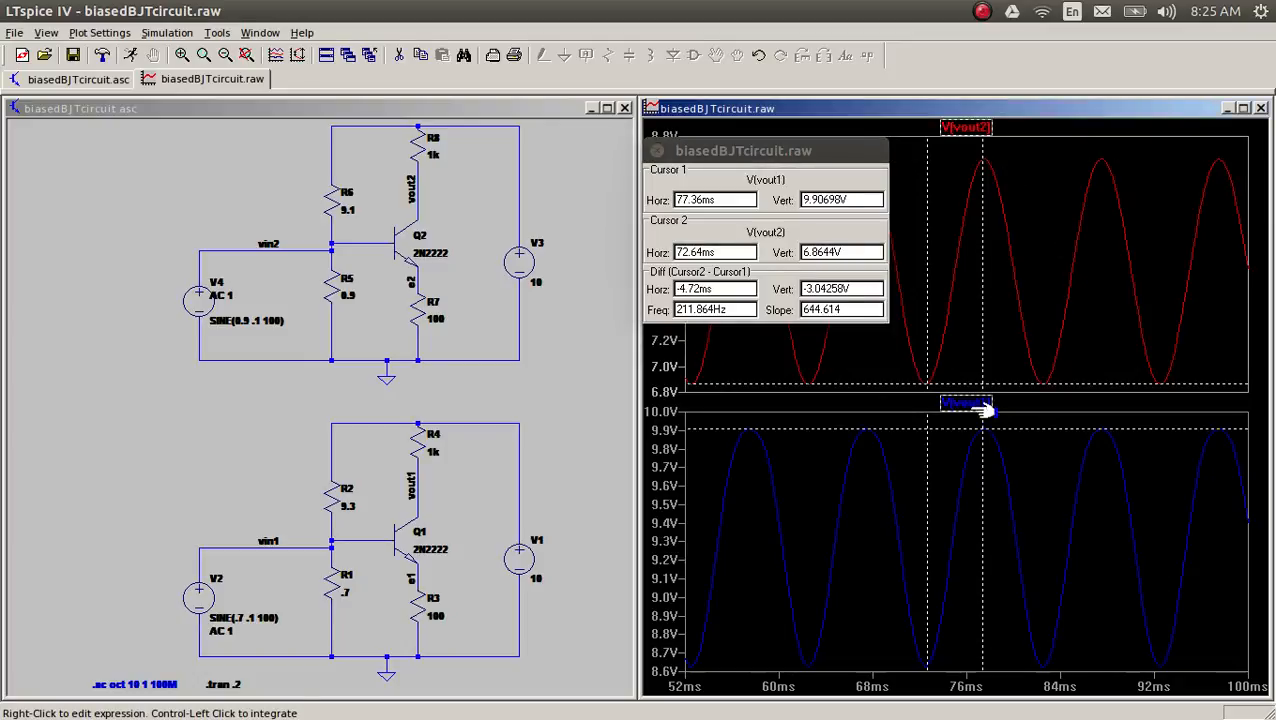
pyautogui.click(982, 406)
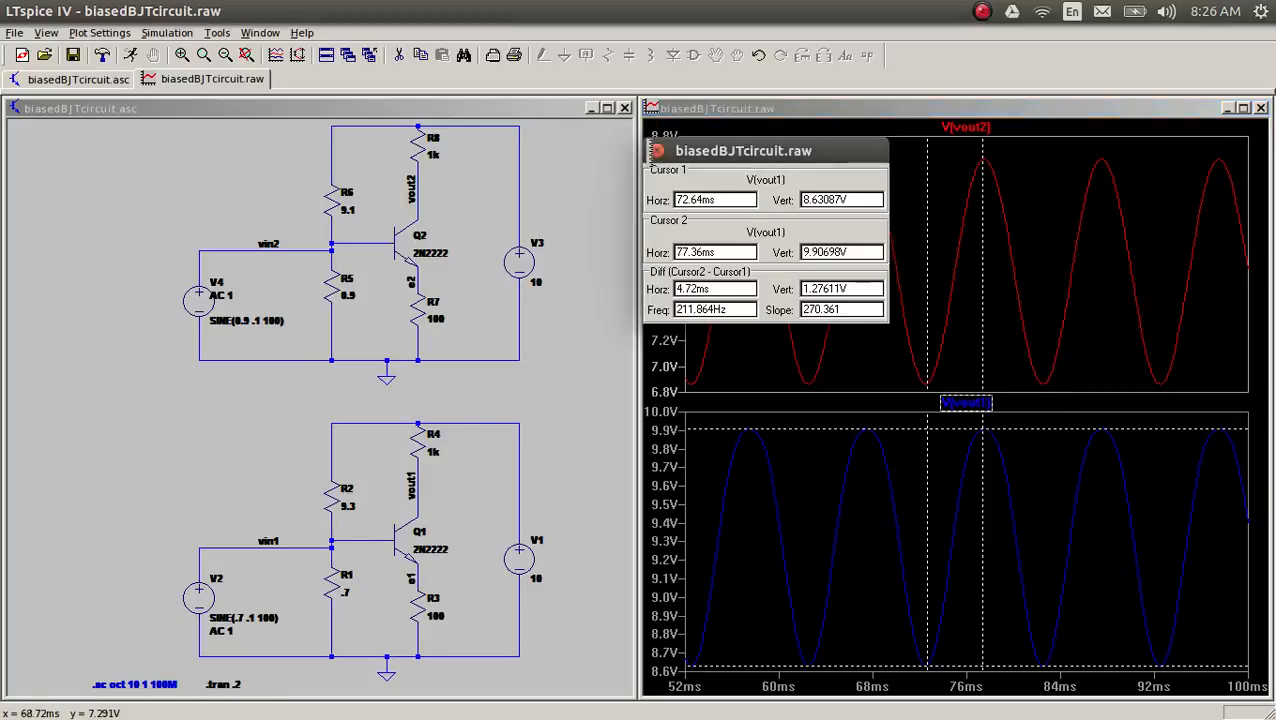
pyautogui.click(656, 150)
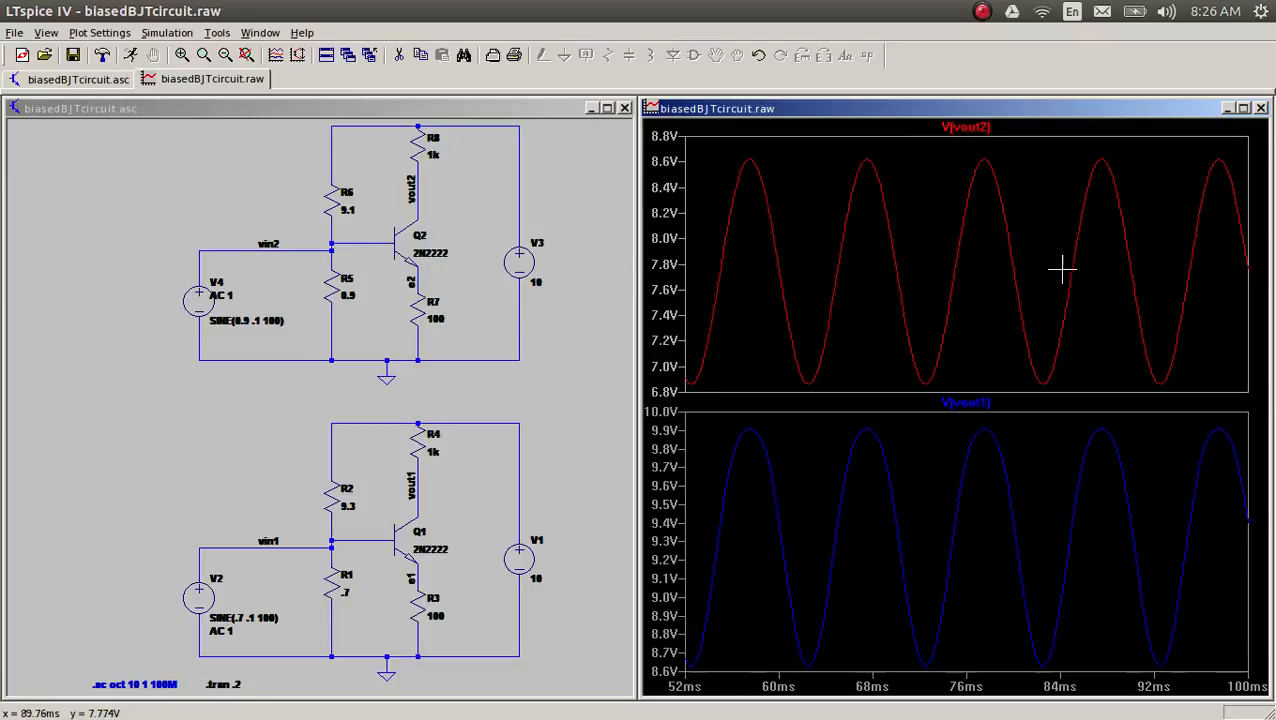
# Step: Read the average of V(vout2) and of V(vout1) over the visible interval, closing each waveform summary
pyautogui.keyDown('ctrl'); pyautogui.click(965, 129); pyautogui.keyUp('ctrl')
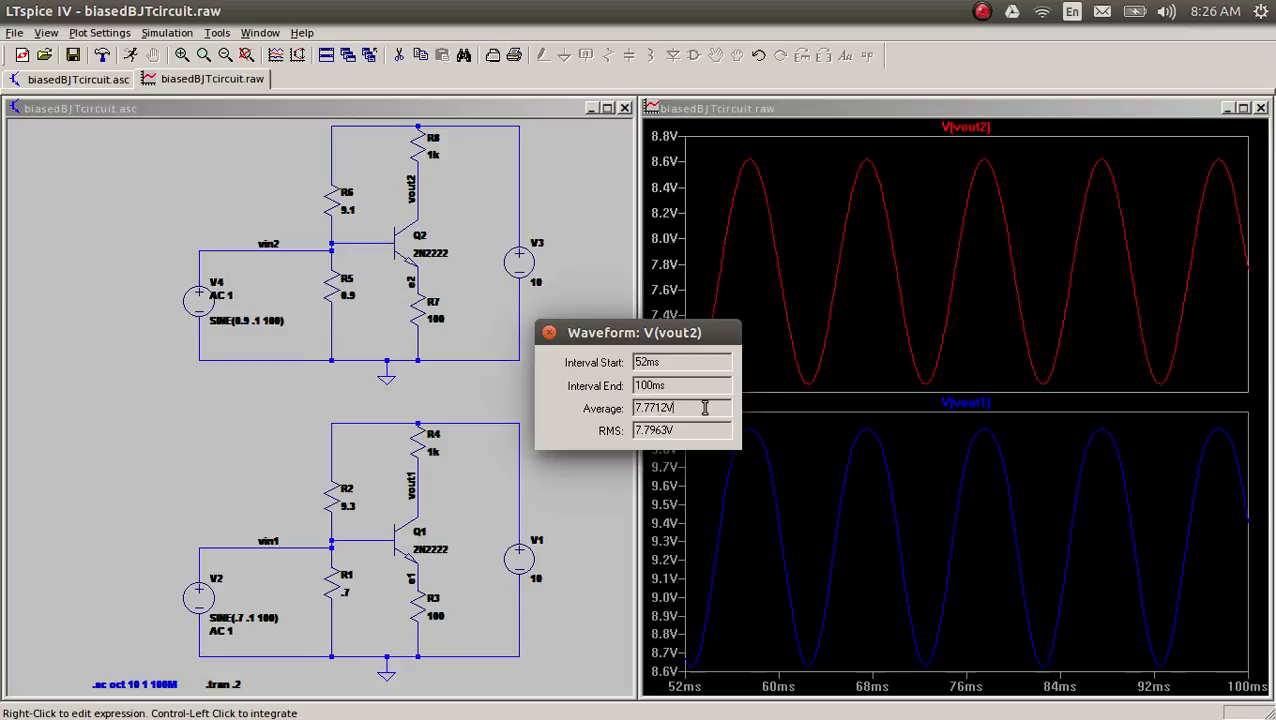
pyautogui.moveTo(705, 408); pyautogui.dragTo(632, 410)
pyautogui.click(549, 332)
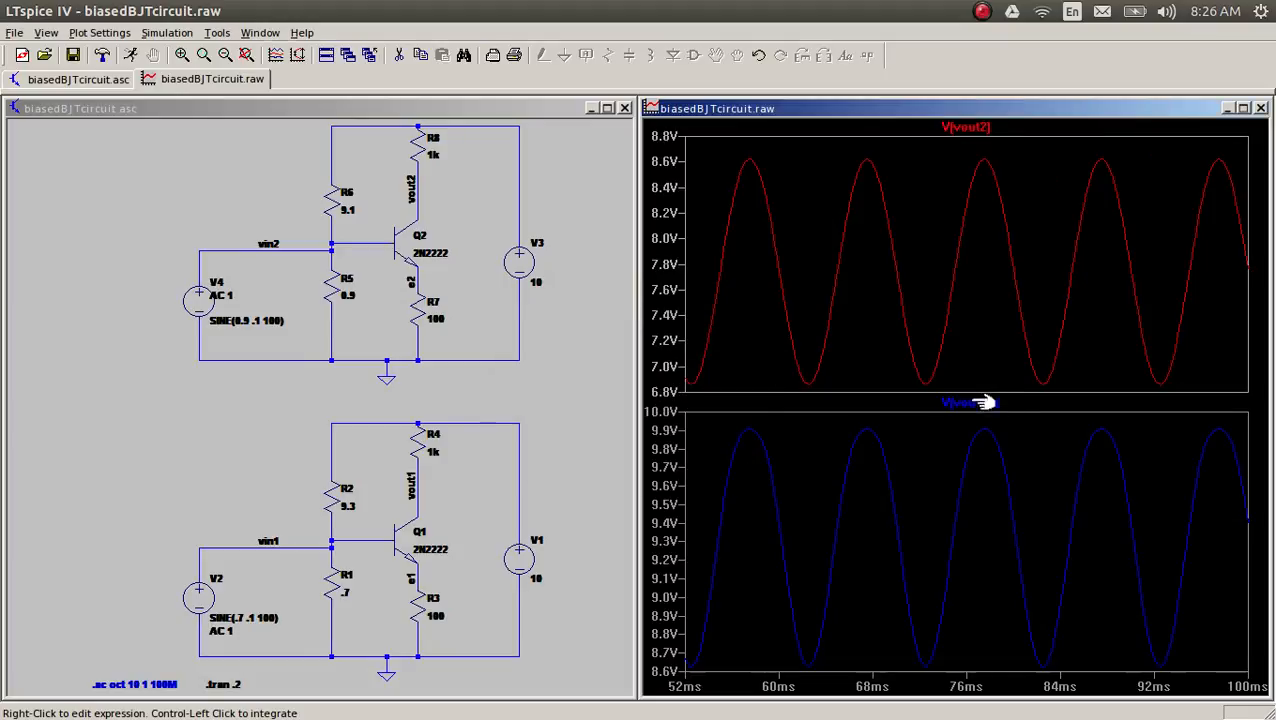
pyautogui.keyDown('ctrl'); pyautogui.click(968, 404); pyautogui.keyUp('ctrl')
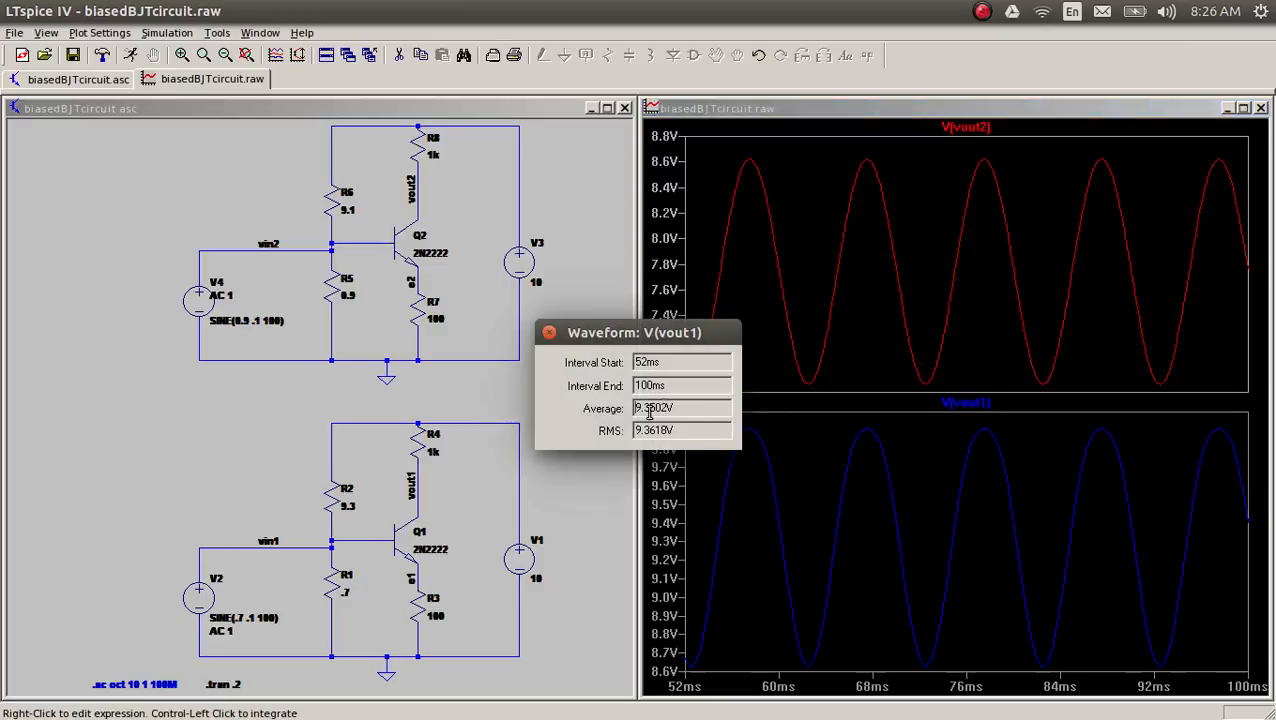
pyautogui.click(549, 333)
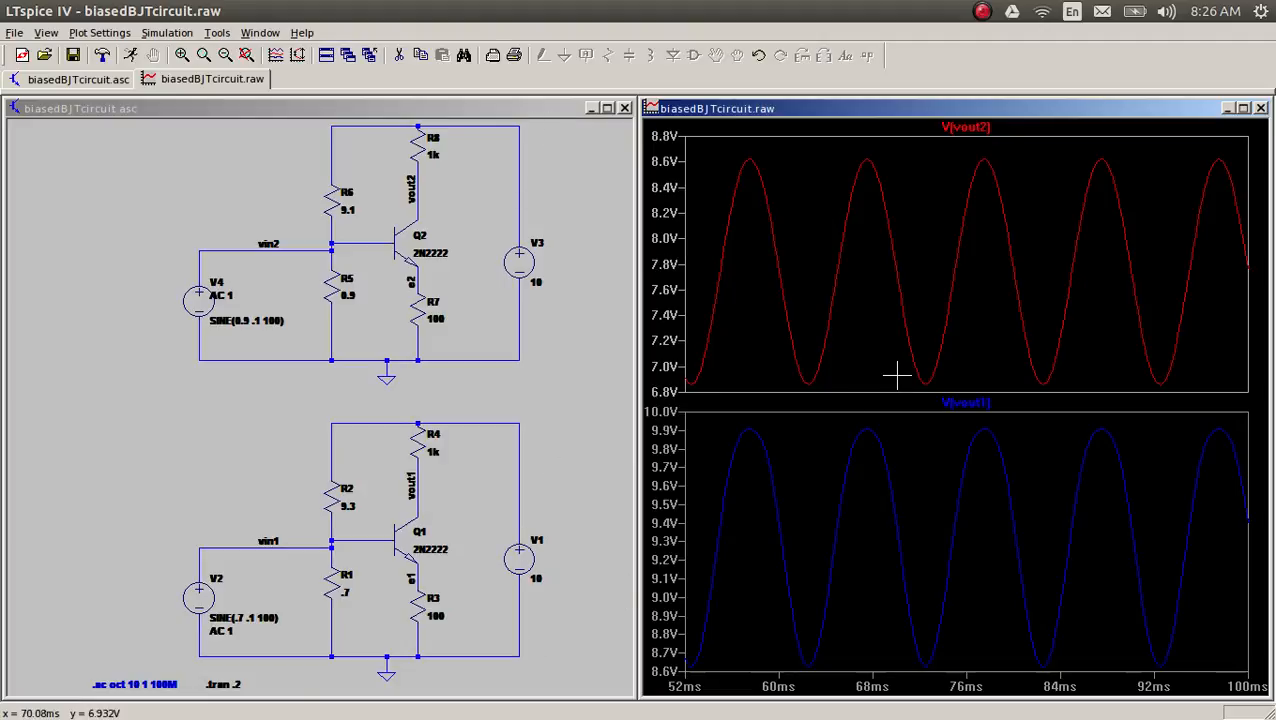
# Step: Compute an FFT of V(vout1) and V(vout2) from the waveform plot, over the full extent of the simulation data
pyautogui.click(570, 162)
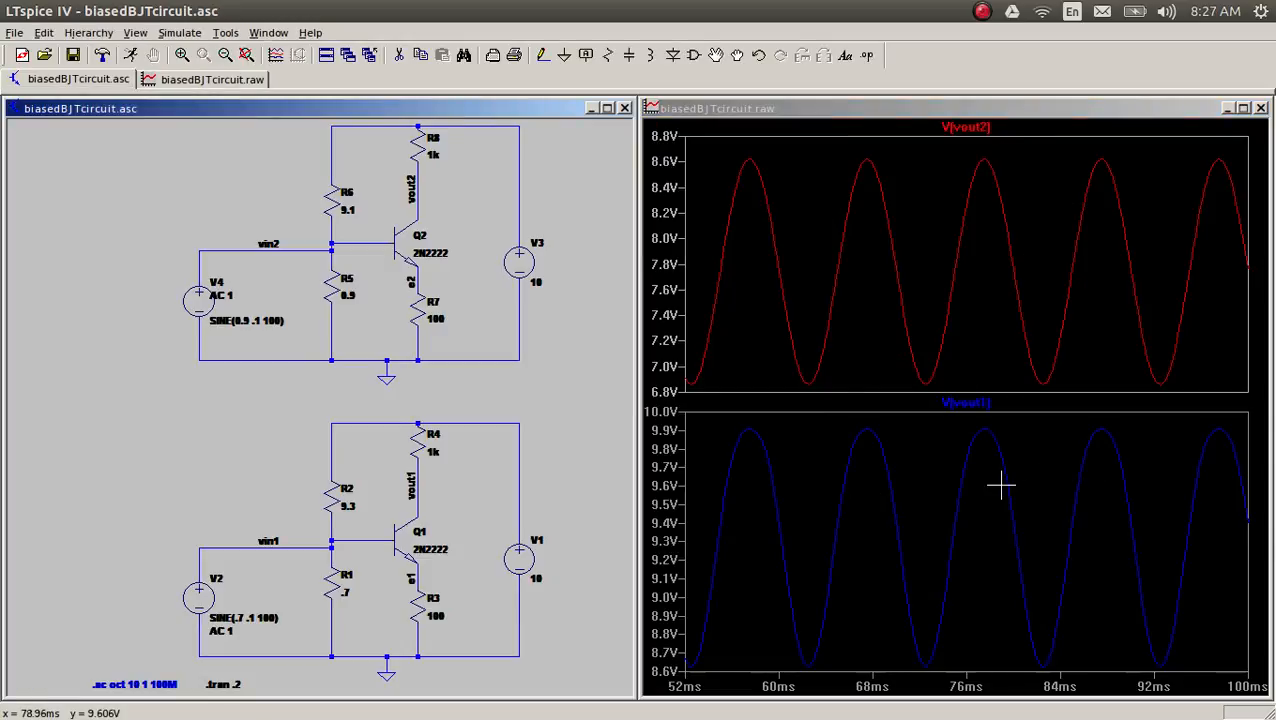
pyautogui.click(812, 114)
pyautogui.click(463, 108)
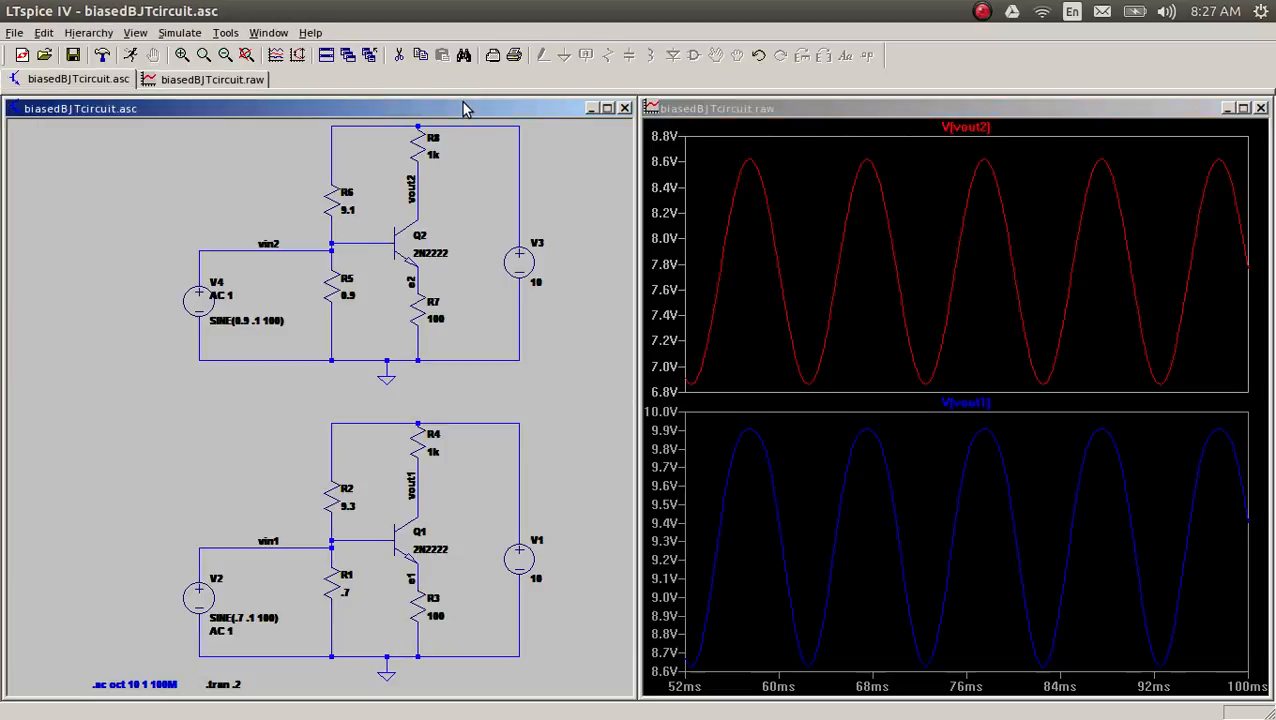
pyautogui.click(772, 115)
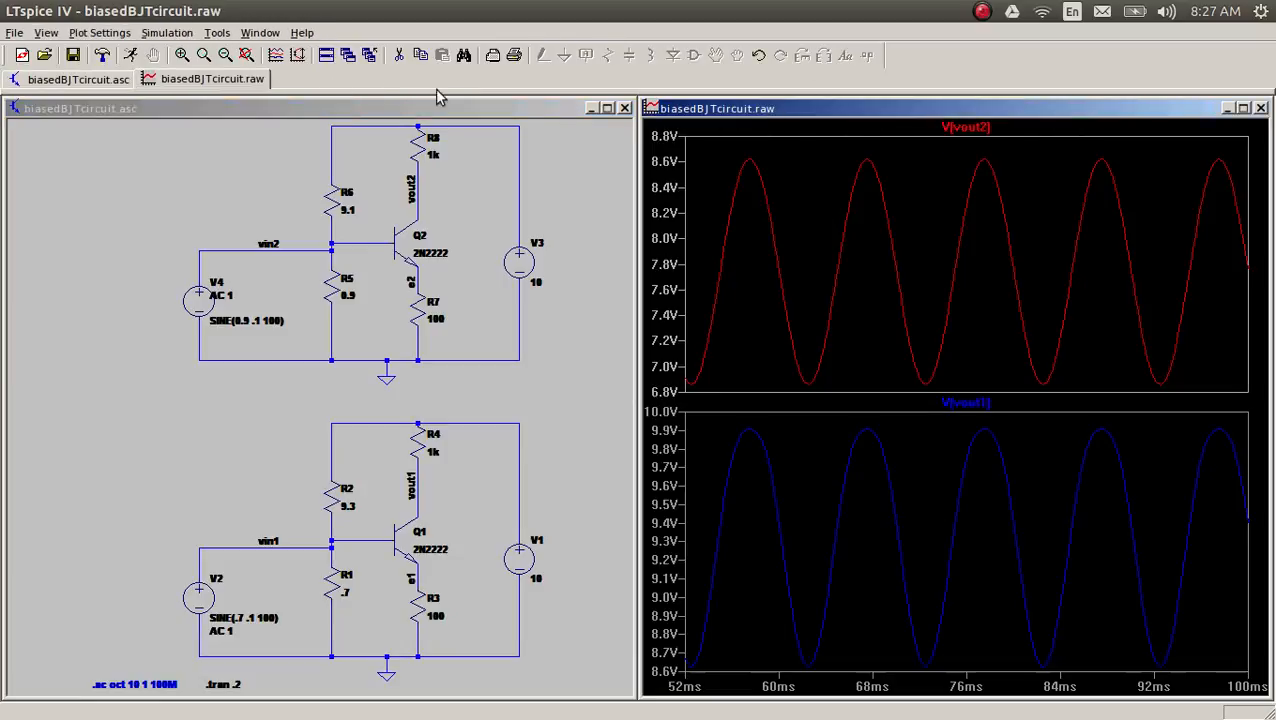
pyautogui.click(58, 35)
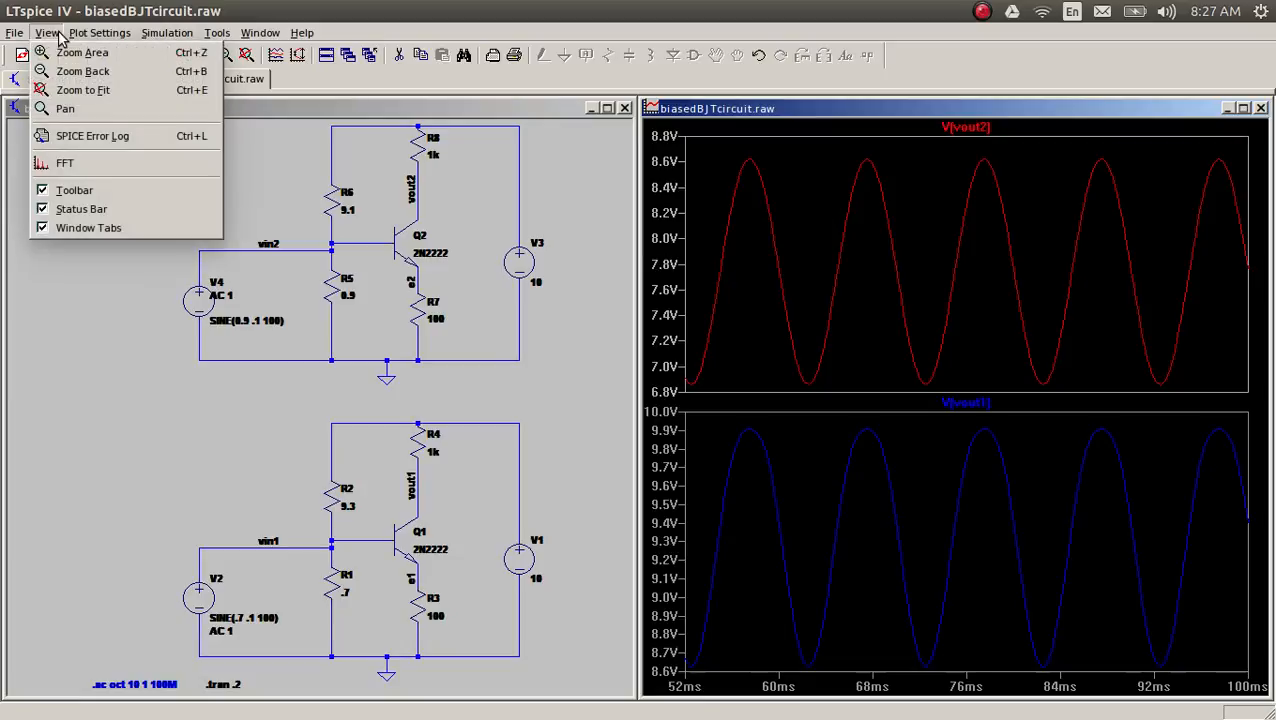
pyautogui.click(62, 162)
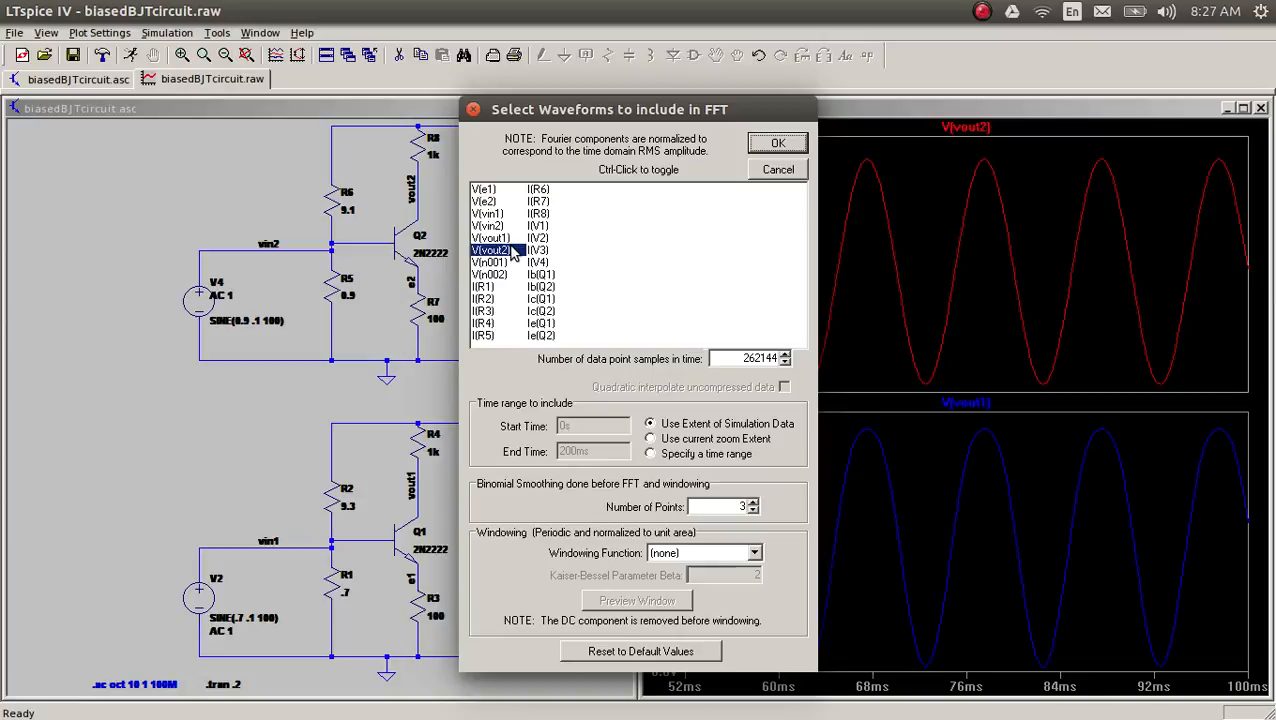
pyautogui.keyDown('ctrl'); pyautogui.click(511, 239); pyautogui.keyUp('ctrl')
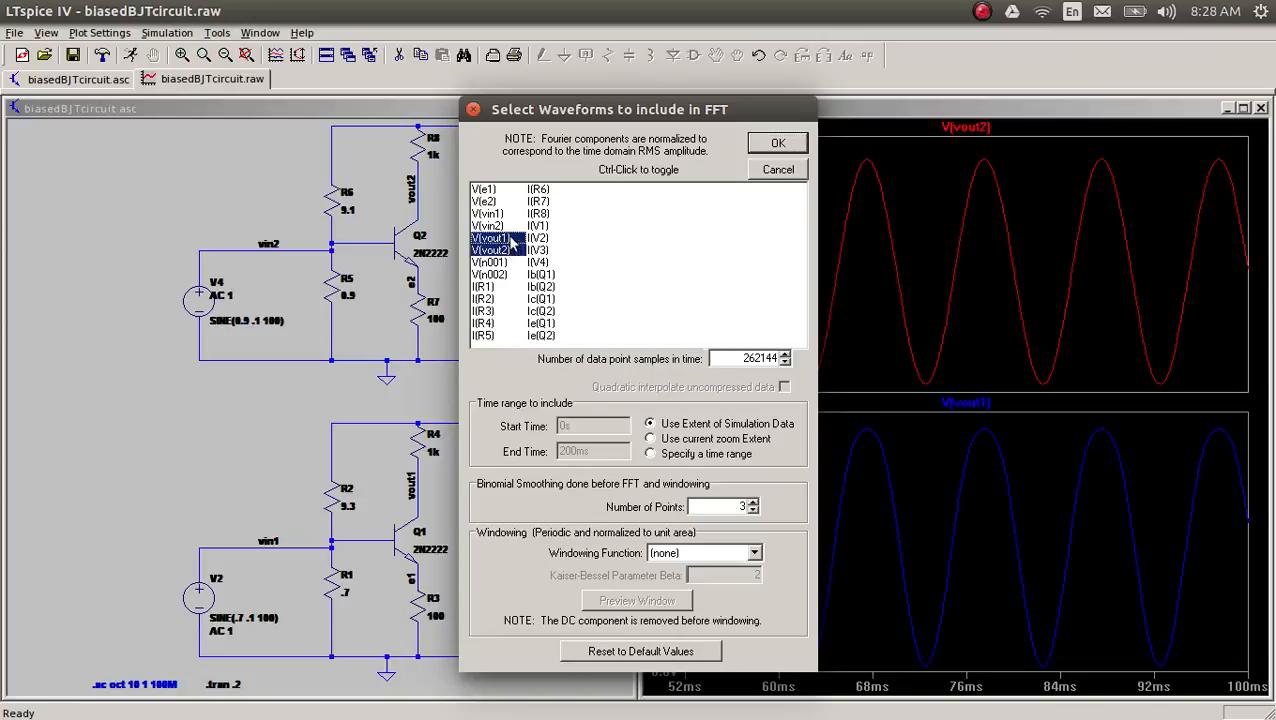
pyautogui.click(778, 142)
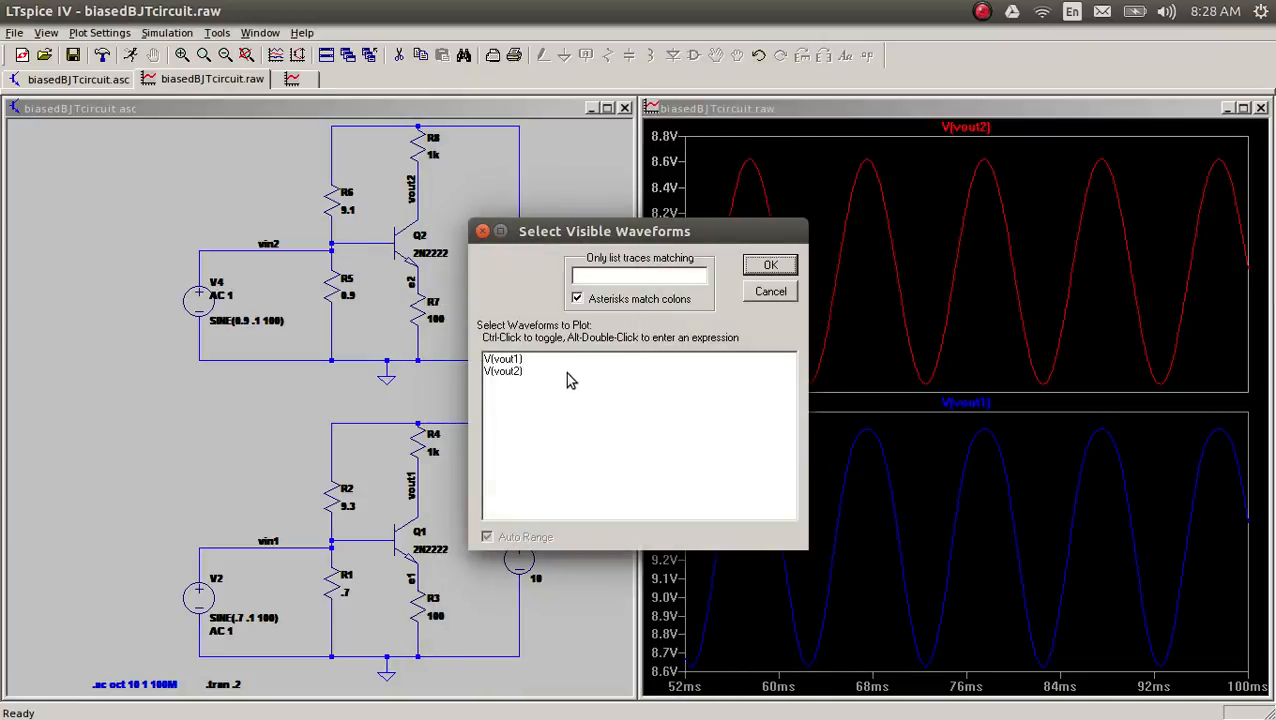
# Step: Plot V(vout1) and V(vout2) together in the new FFT spectrum
pyautogui.click(558, 362)
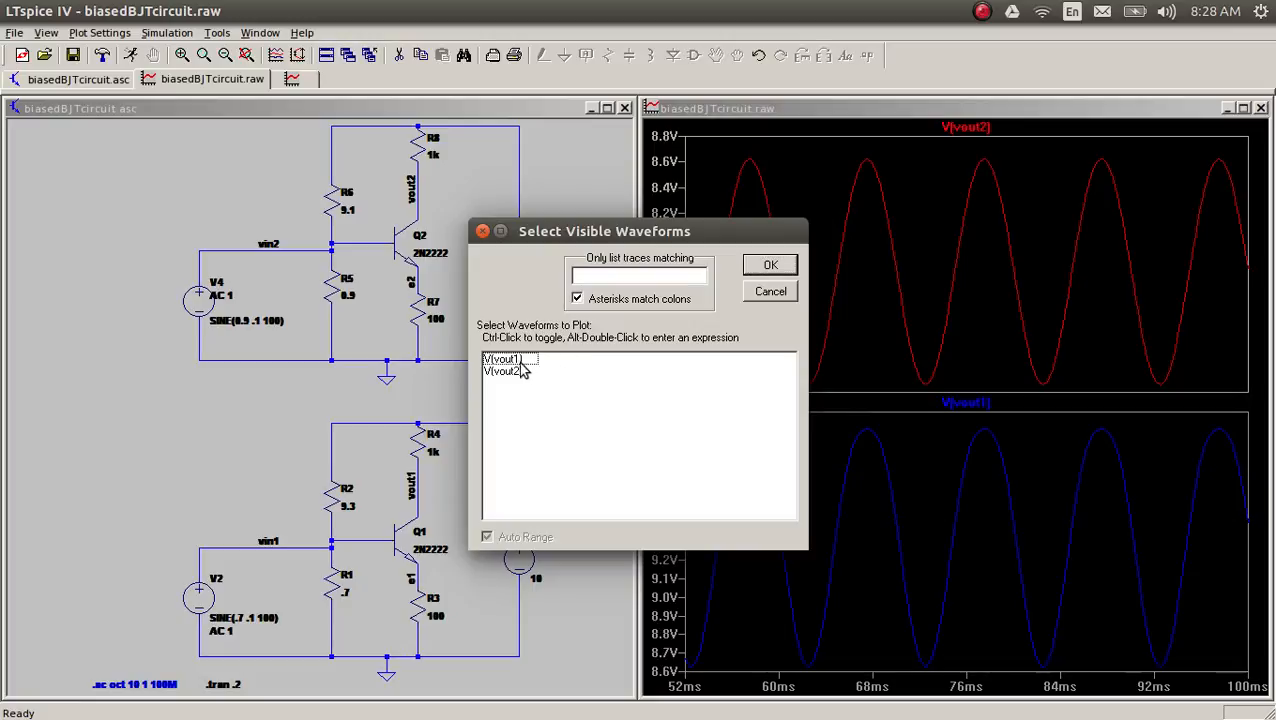
pyautogui.click(512, 359)
pyautogui.keyDown('ctrl'); pyautogui.click(509, 371); pyautogui.keyUp('ctrl')
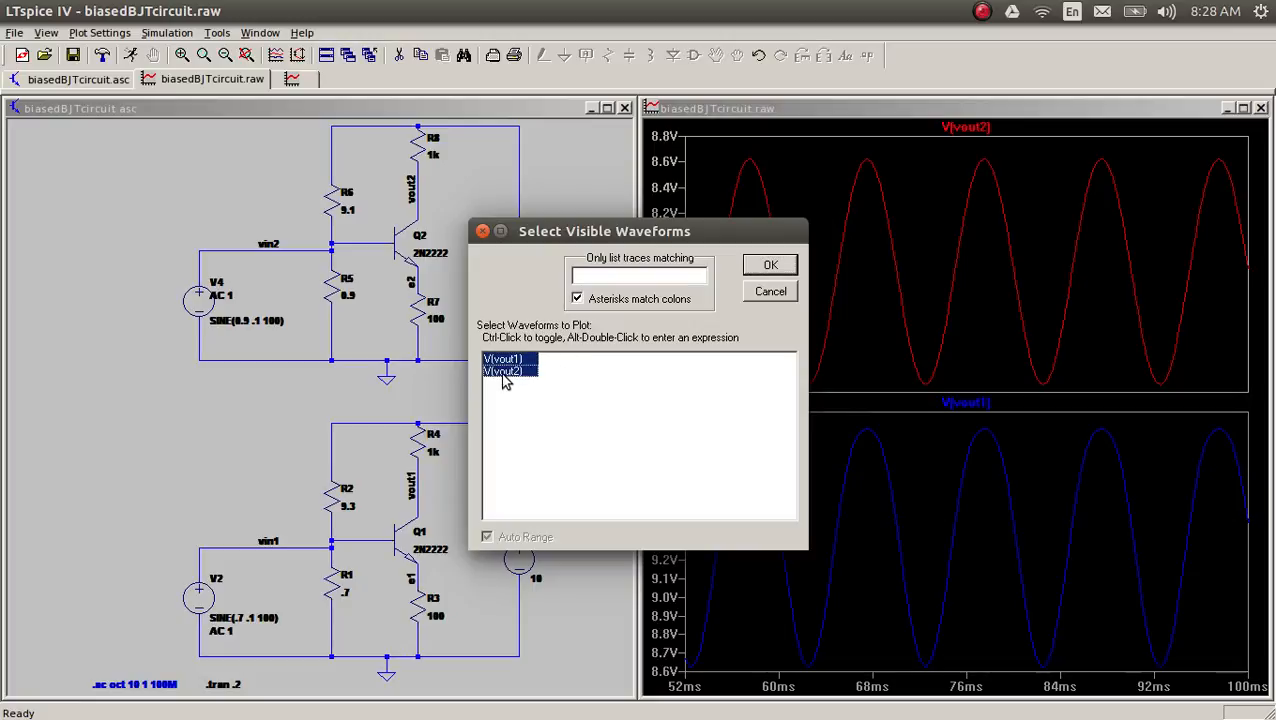
pyautogui.click(766, 265)
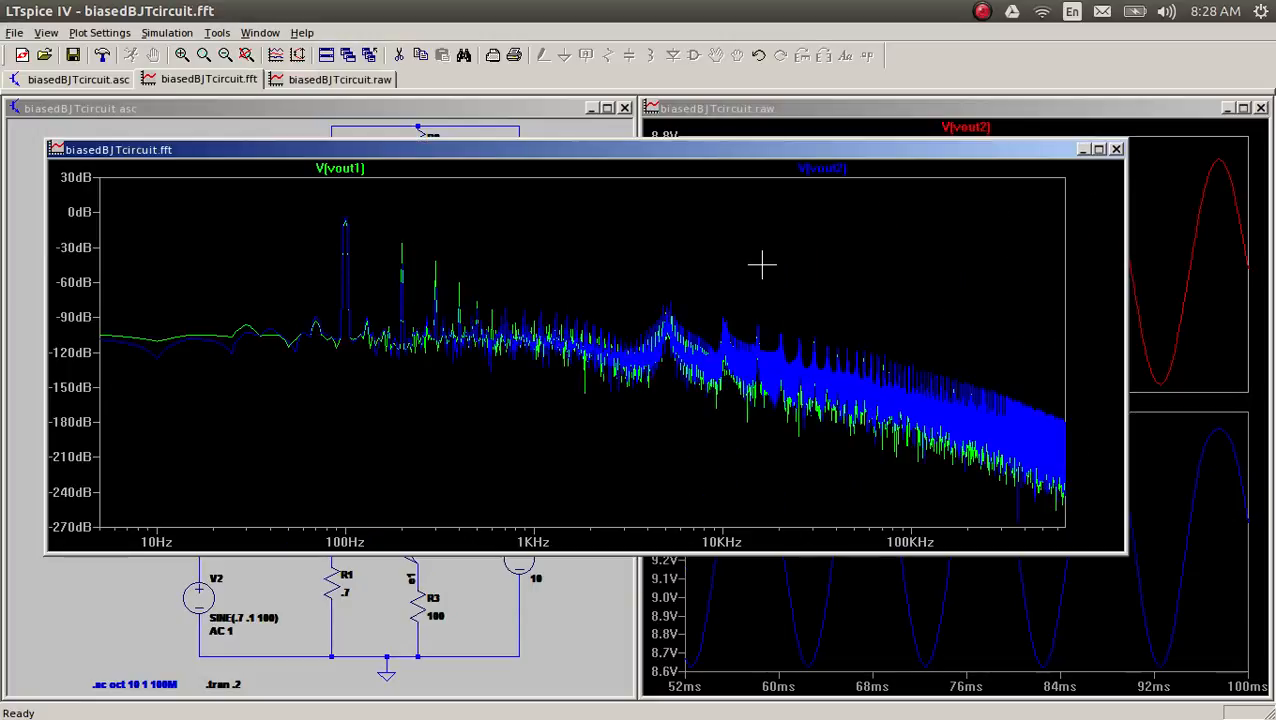
# Step: Examine the 100 Hz peaks in the maximized FFT plot with the grid shown, placing a cursor at the V(vout2) peak
pyautogui.click(1097, 149)
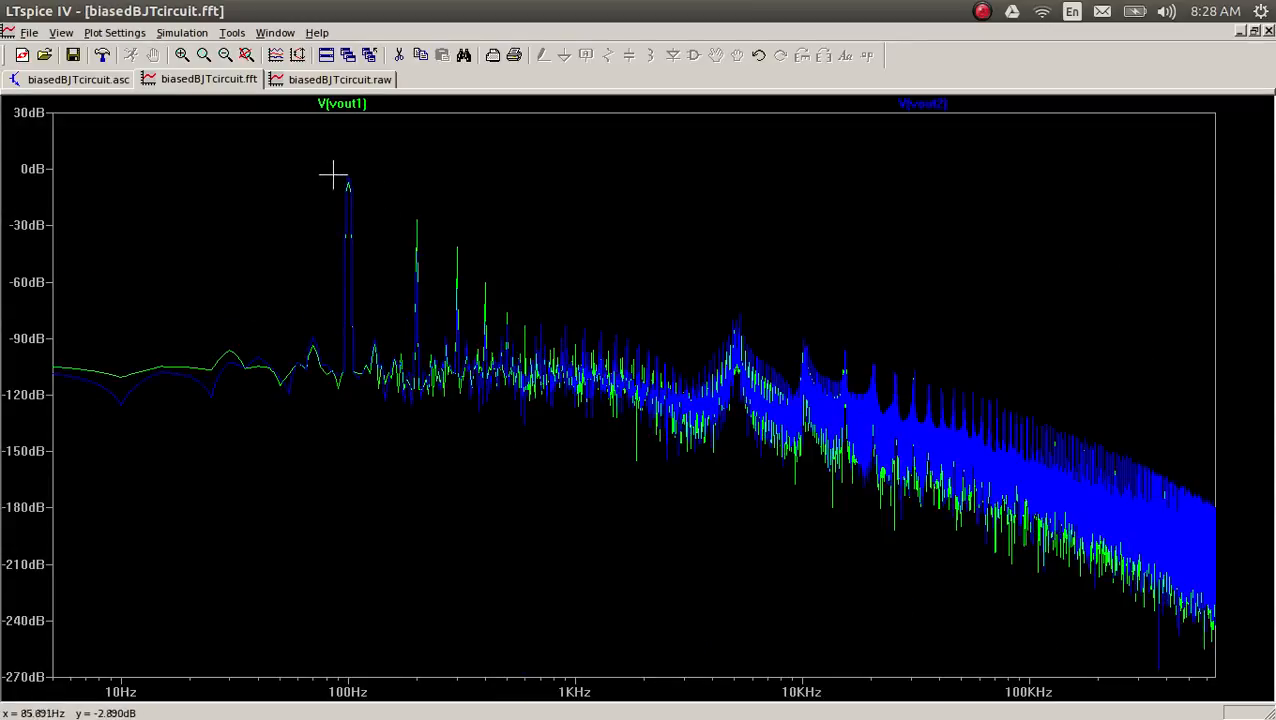
pyautogui.moveTo(328, 164); pyautogui.dragTo(478, 301)
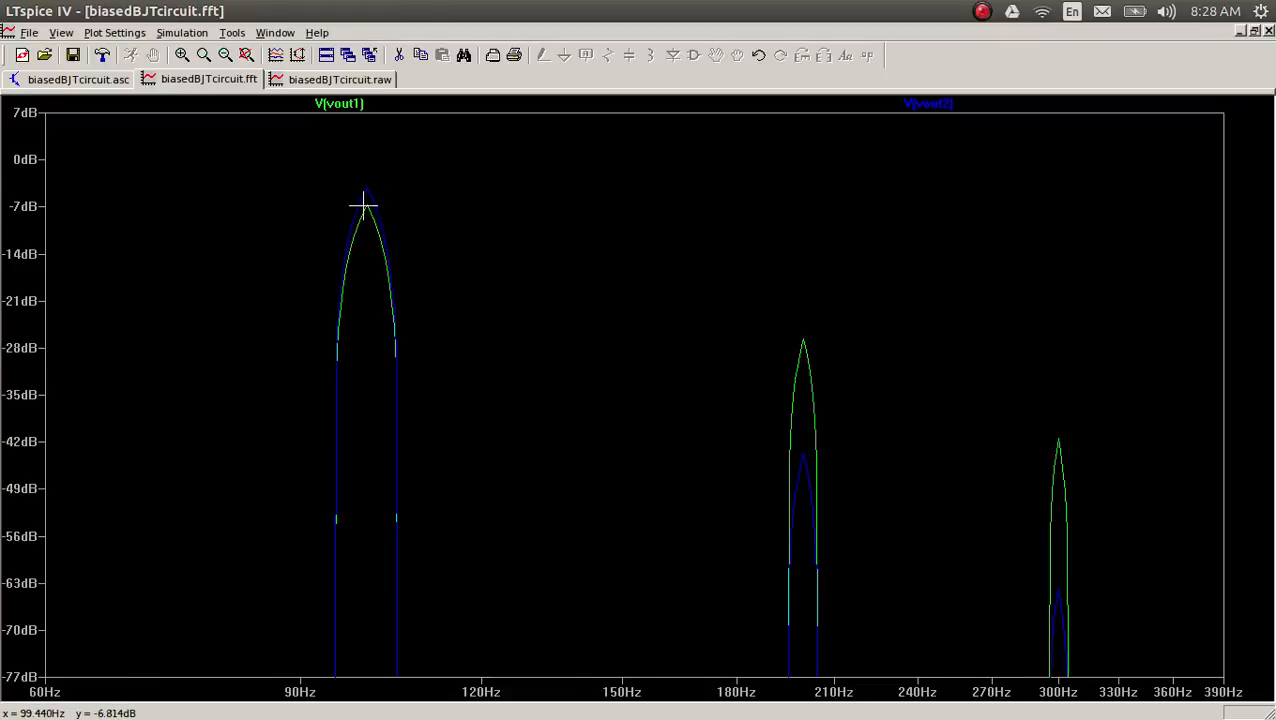
pyautogui.hotkey('ctrl', 'g')
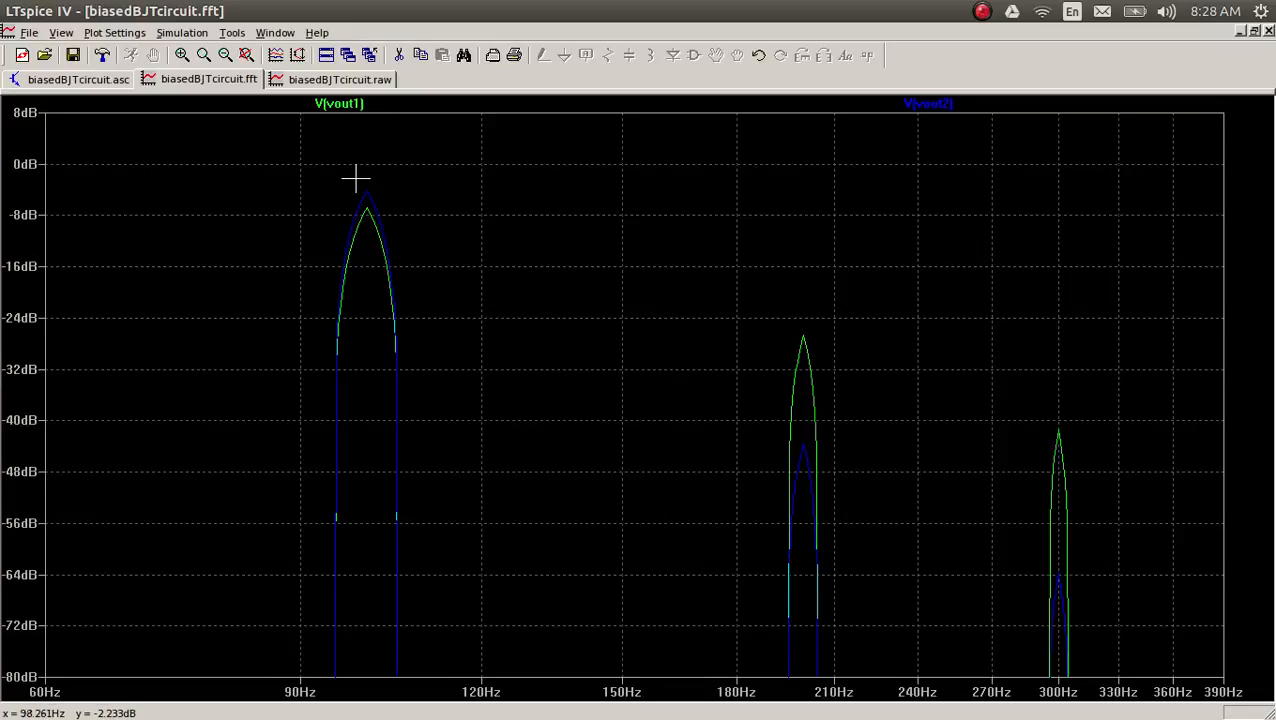
pyautogui.moveTo(357, 180); pyautogui.dragTo(396, 249)
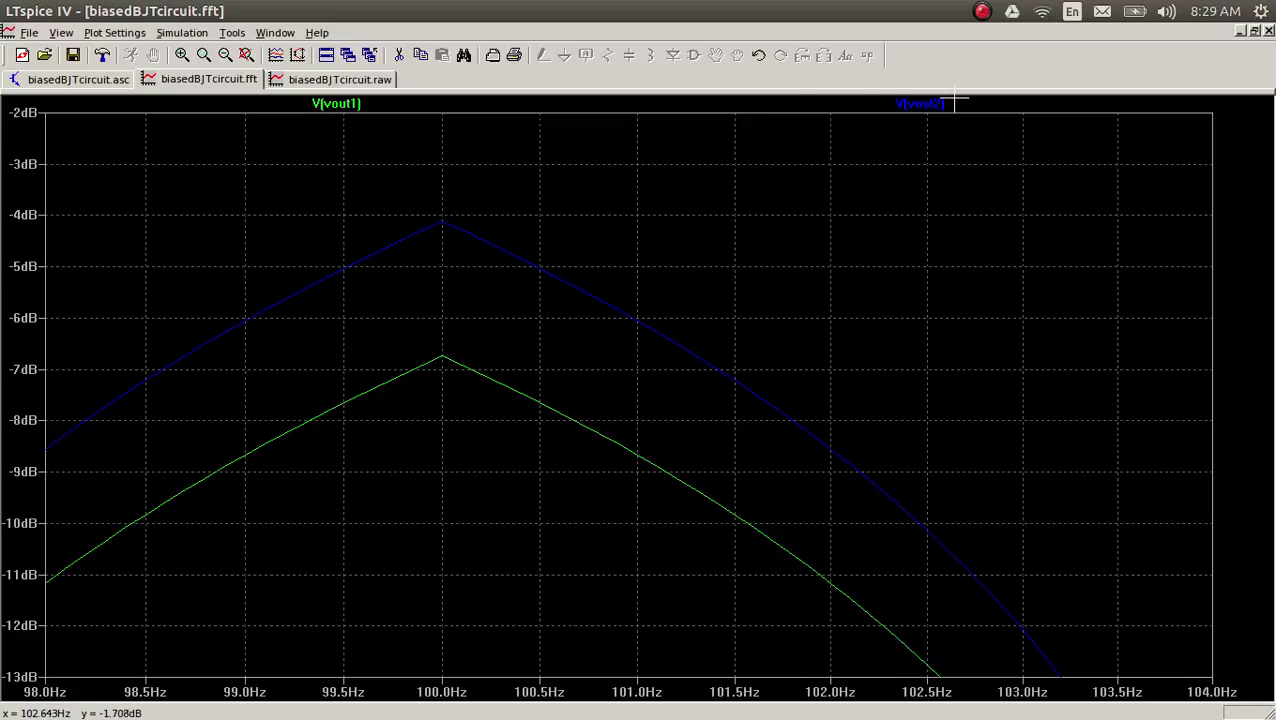
pyautogui.click(922, 103)
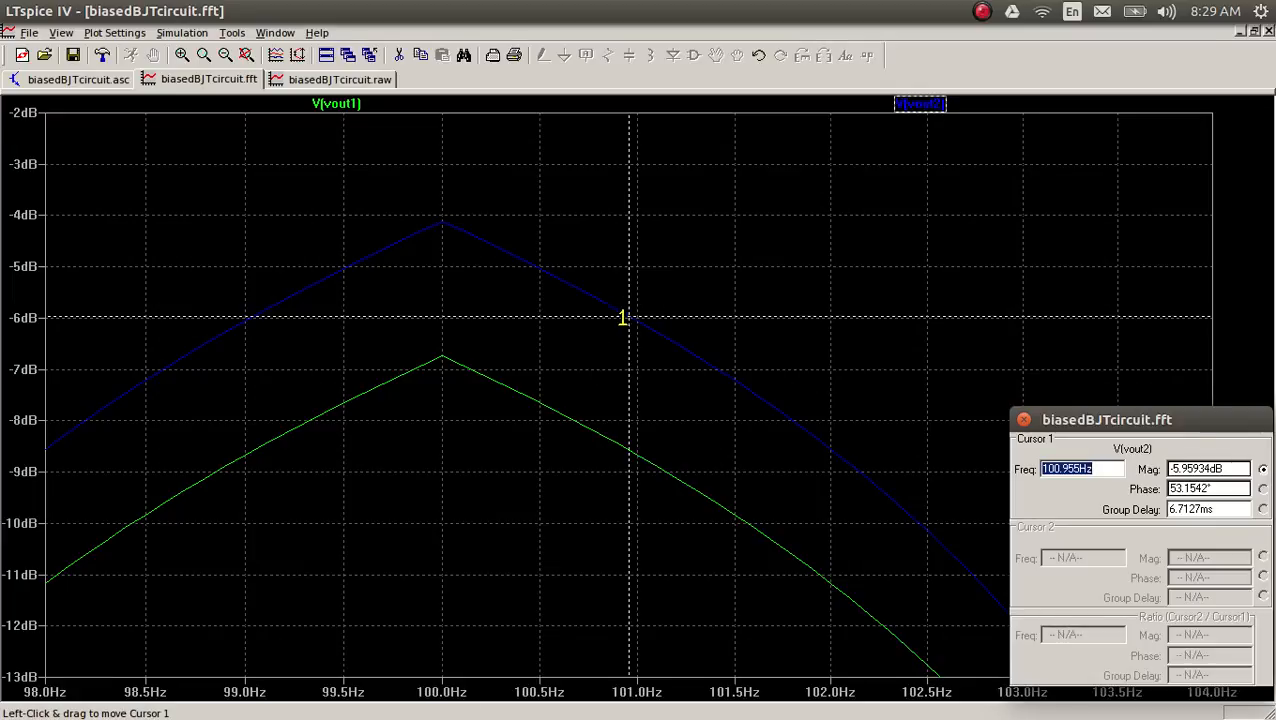
pyautogui.moveTo(622, 316); pyautogui.dragTo(444, 218)
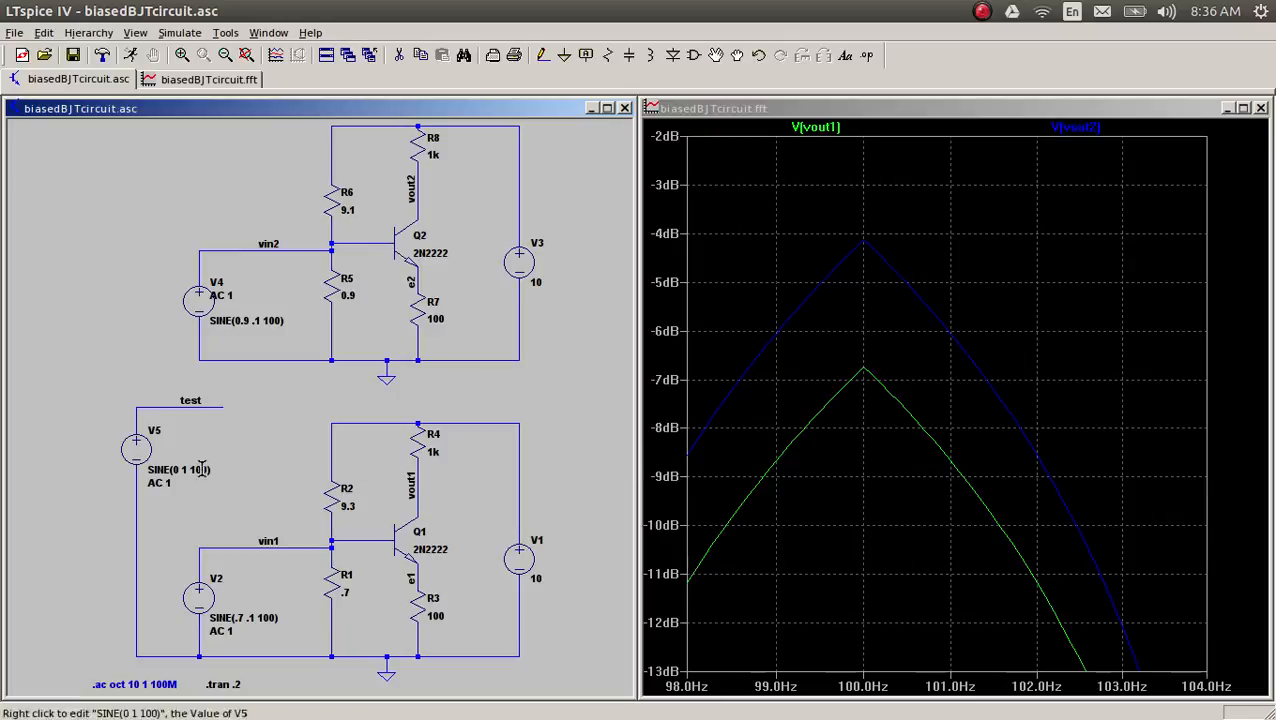
# Step: Set the AC amplitude of test source V5 to 0, keeping its sine amplitude of 1 V at 100 Hz
pyautogui.rightClick(136, 443)
pyautogui.doubleClick(868, 298)
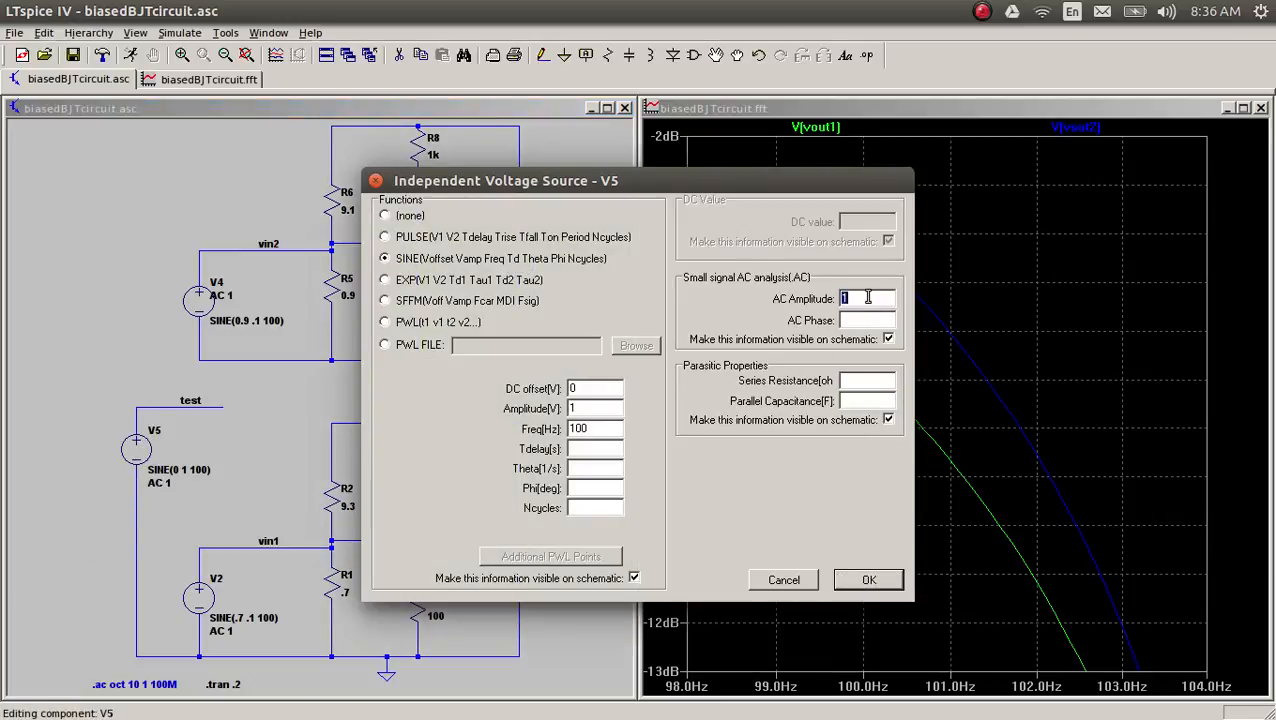
pyautogui.write('0')
pyautogui.click(869, 580)
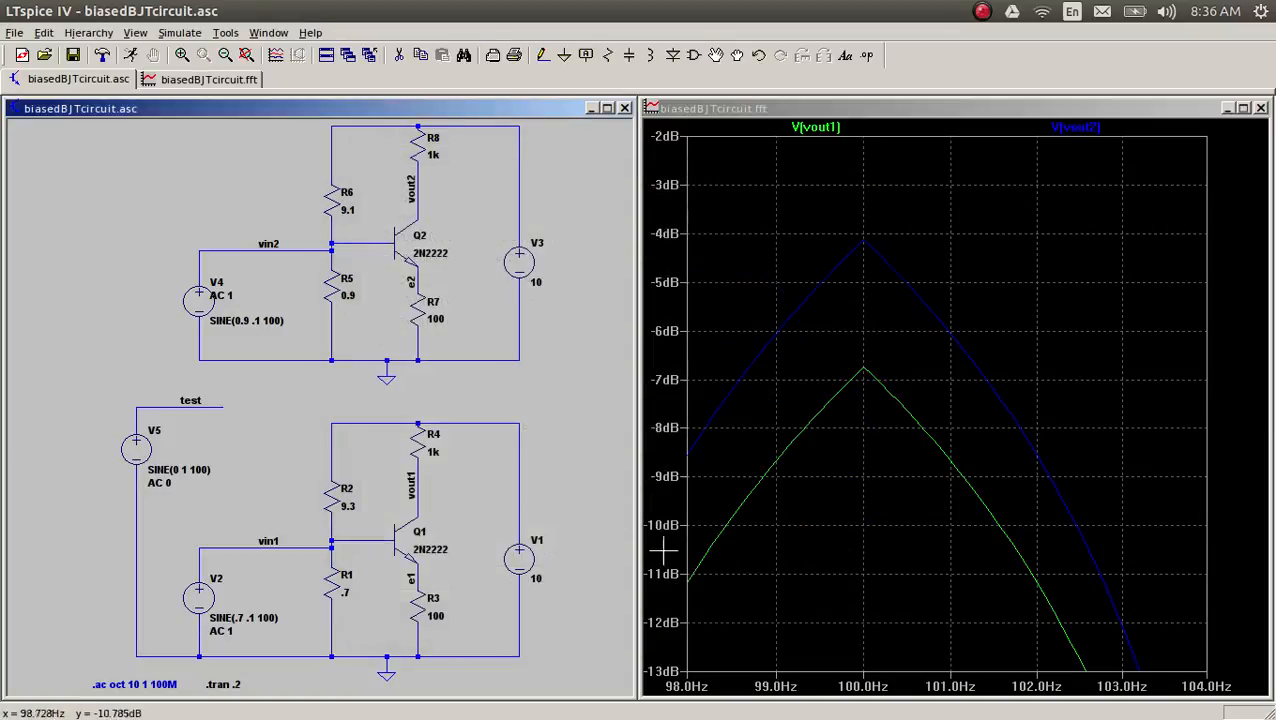
pyautogui.rightClick(136, 445)
pyautogui.click(590, 407)
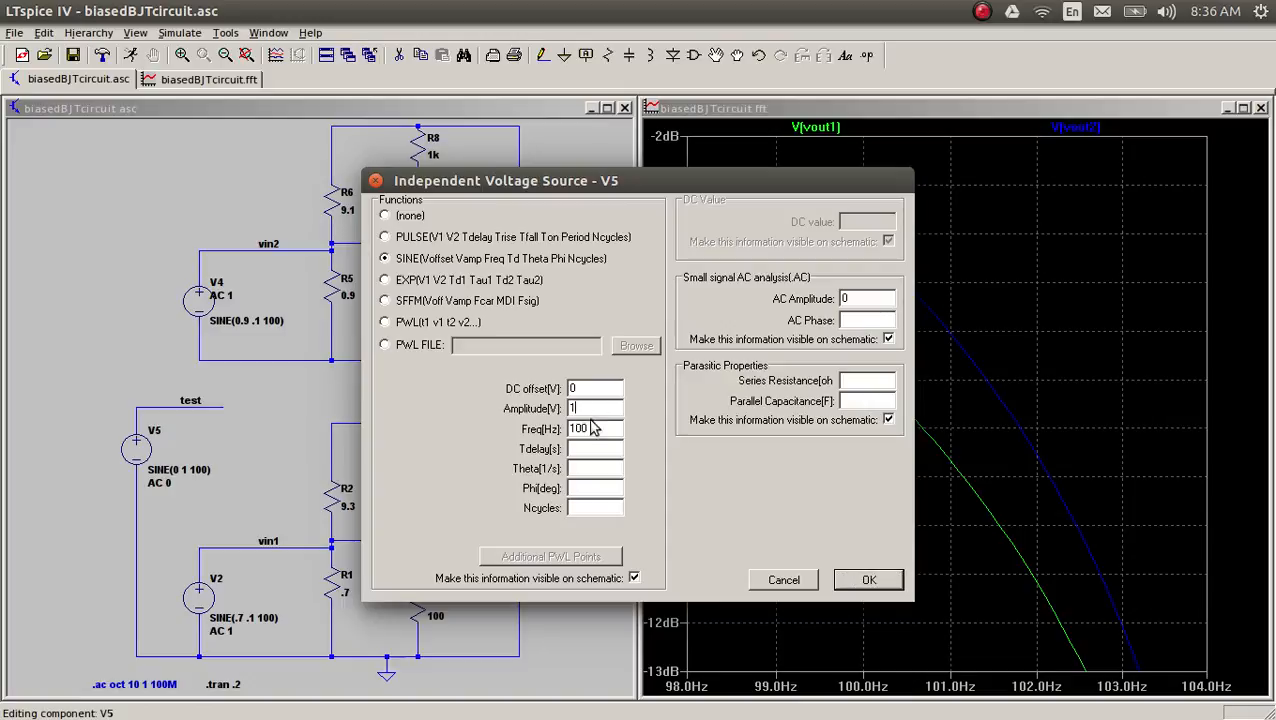
pyautogui.click(870, 582)
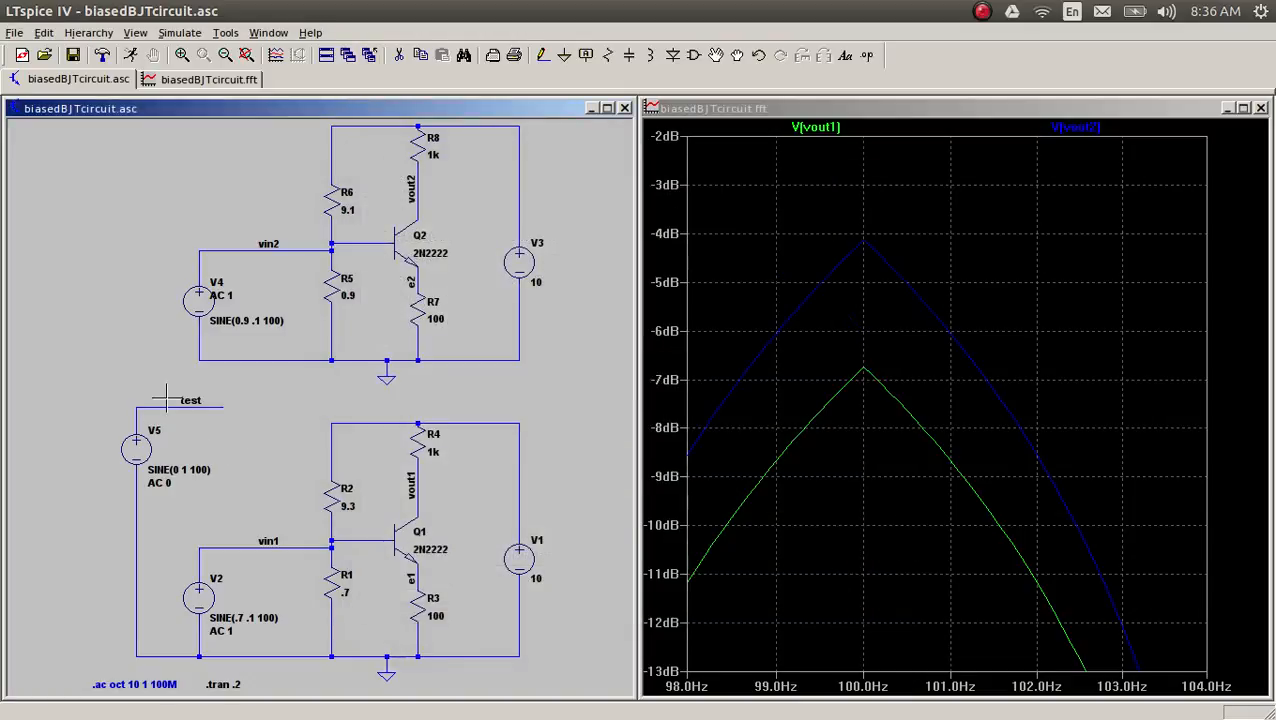
# Step: Run the transient simulation, closing the empty waveform plot and tiling the schematic and FFT windows side by side
pyautogui.click(130, 55)
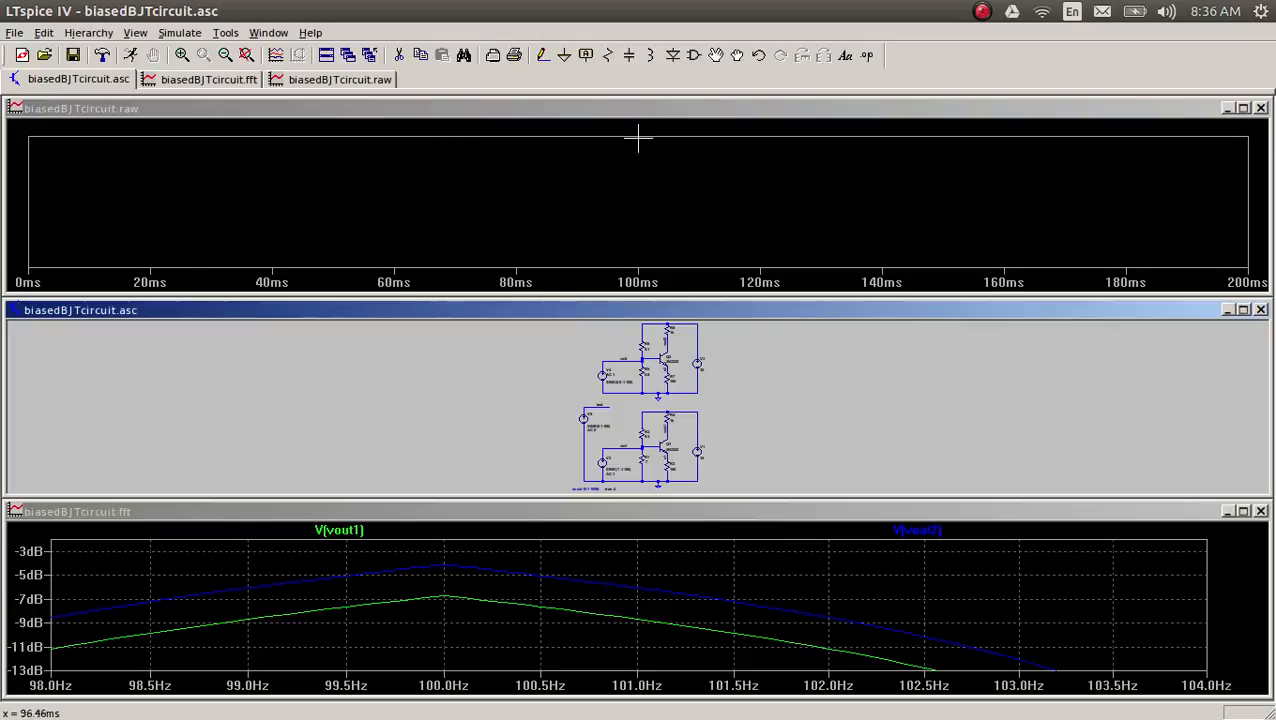
pyautogui.click(1260, 108)
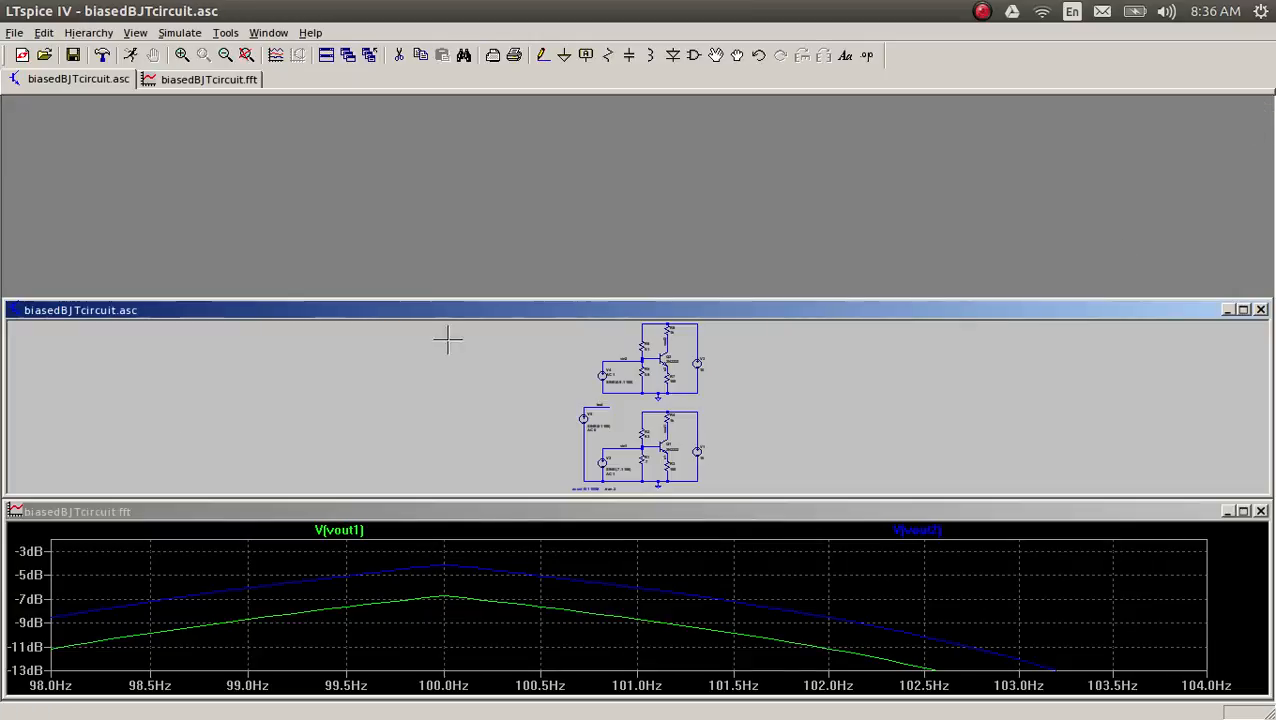
pyautogui.click(265, 33)
pyautogui.click(290, 71)
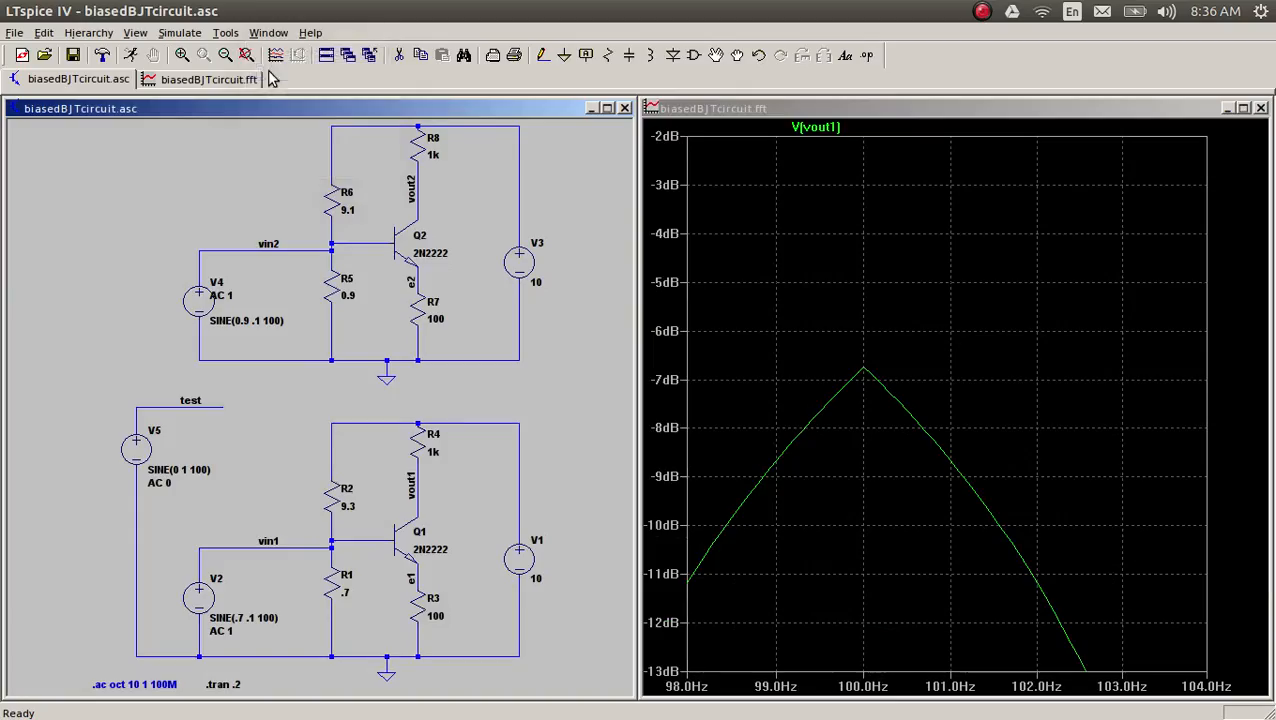
pyautogui.click(765, 108)
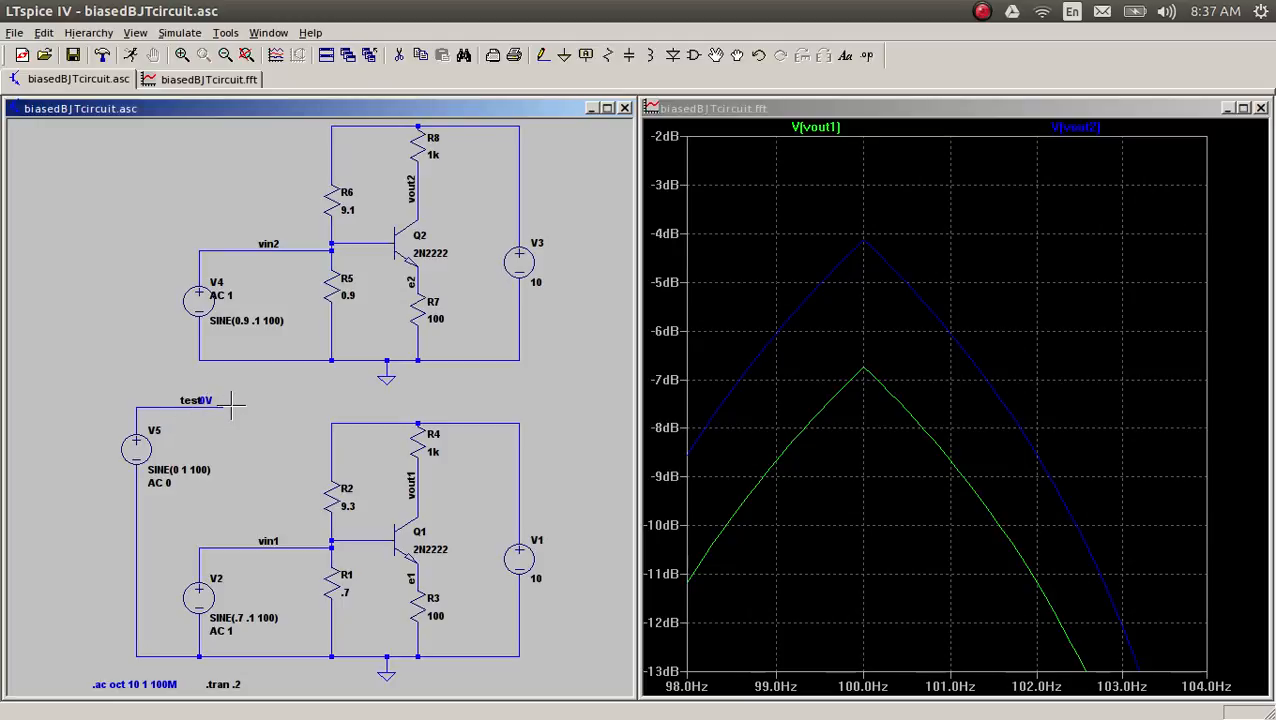
# Step: Delete the operating-point voltage labels from the wire of the test node
pyautogui.hotkey('ctrl', 'z')
pyautogui.press('Escape')
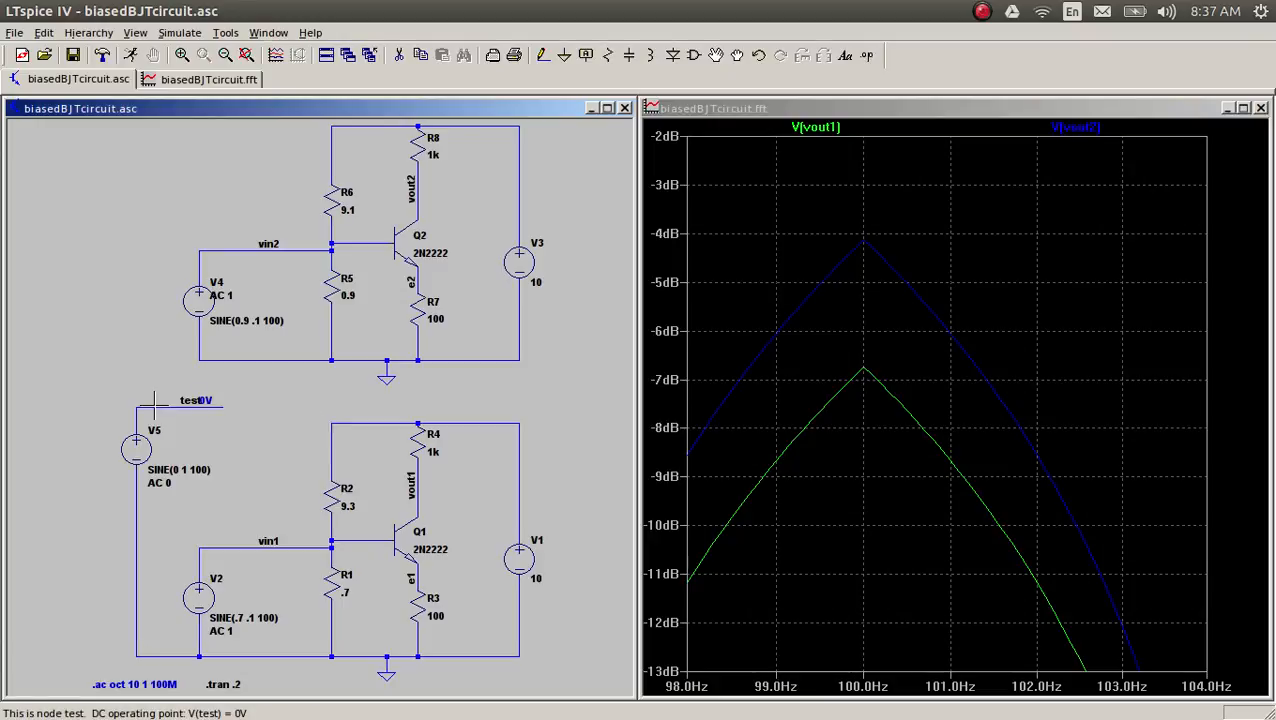
pyautogui.click(152, 406)
pyautogui.click(152, 403)
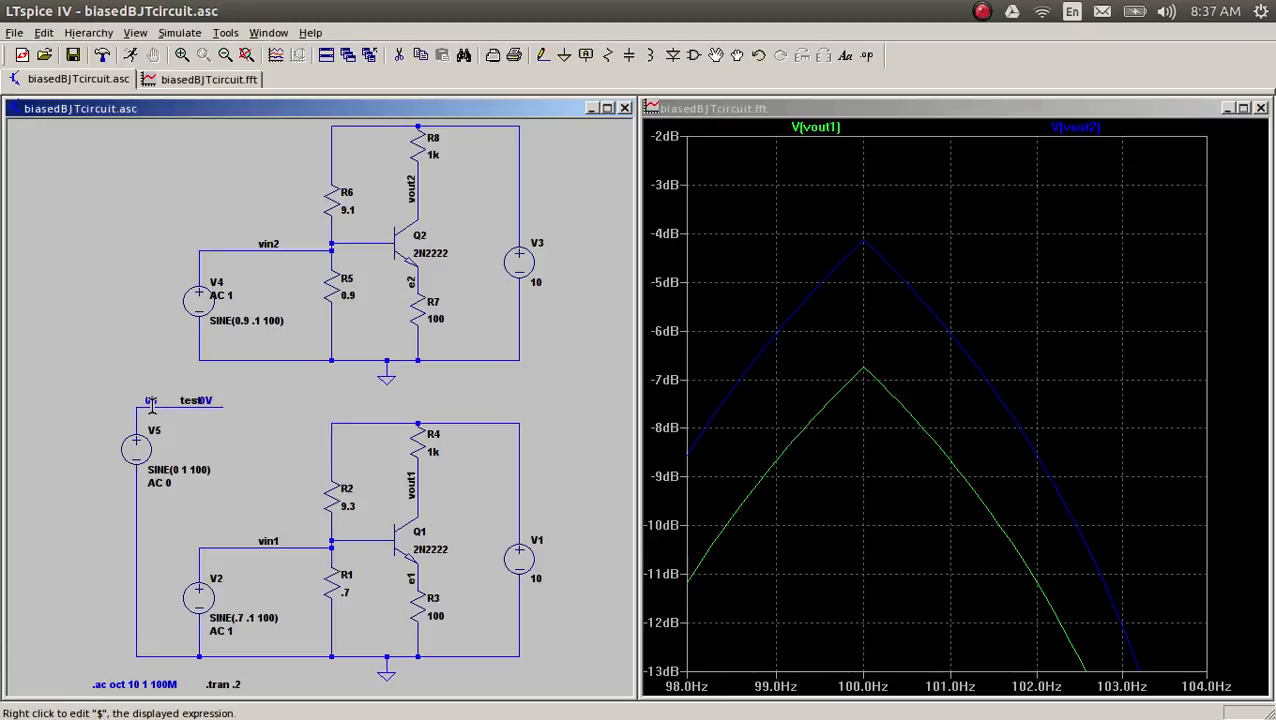
pyautogui.press('F5')
pyautogui.click(151, 401)
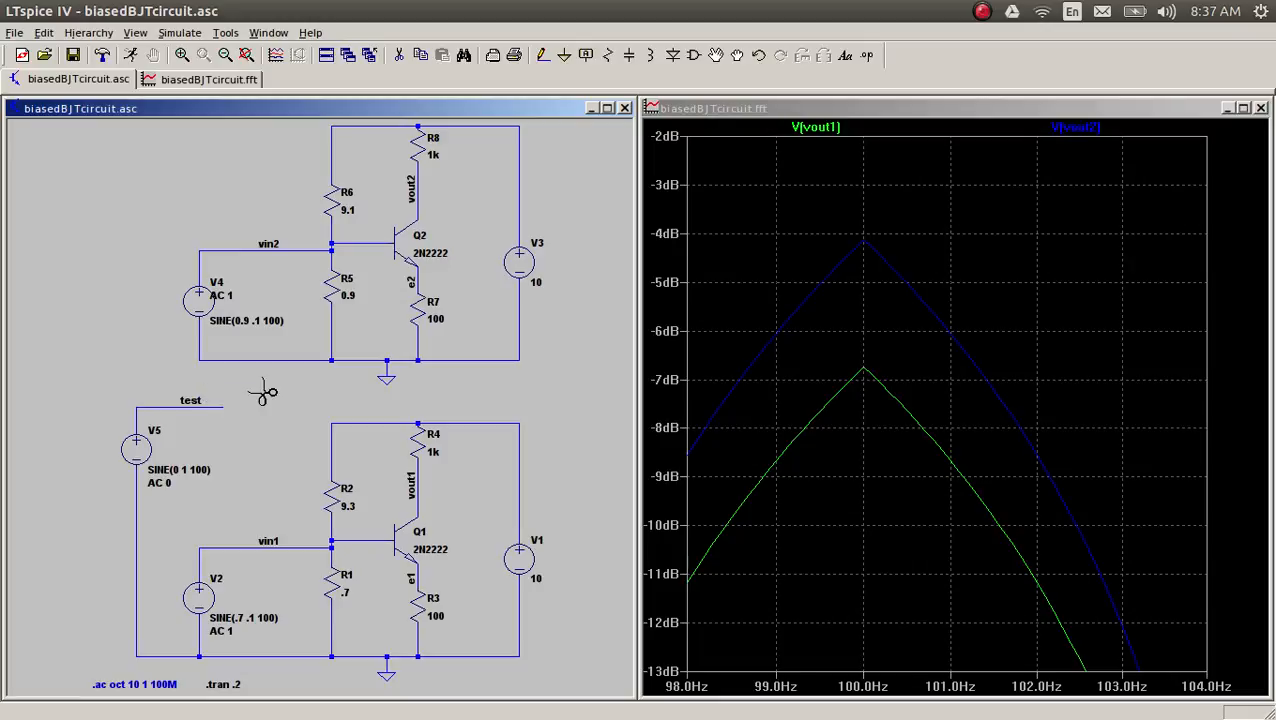
pyautogui.press('Escape')
# Step: Rerun the transient simulation to plot V(test), and compute the FFT of V(test) over the full extent of the simulation data
pyautogui.click(130, 55)
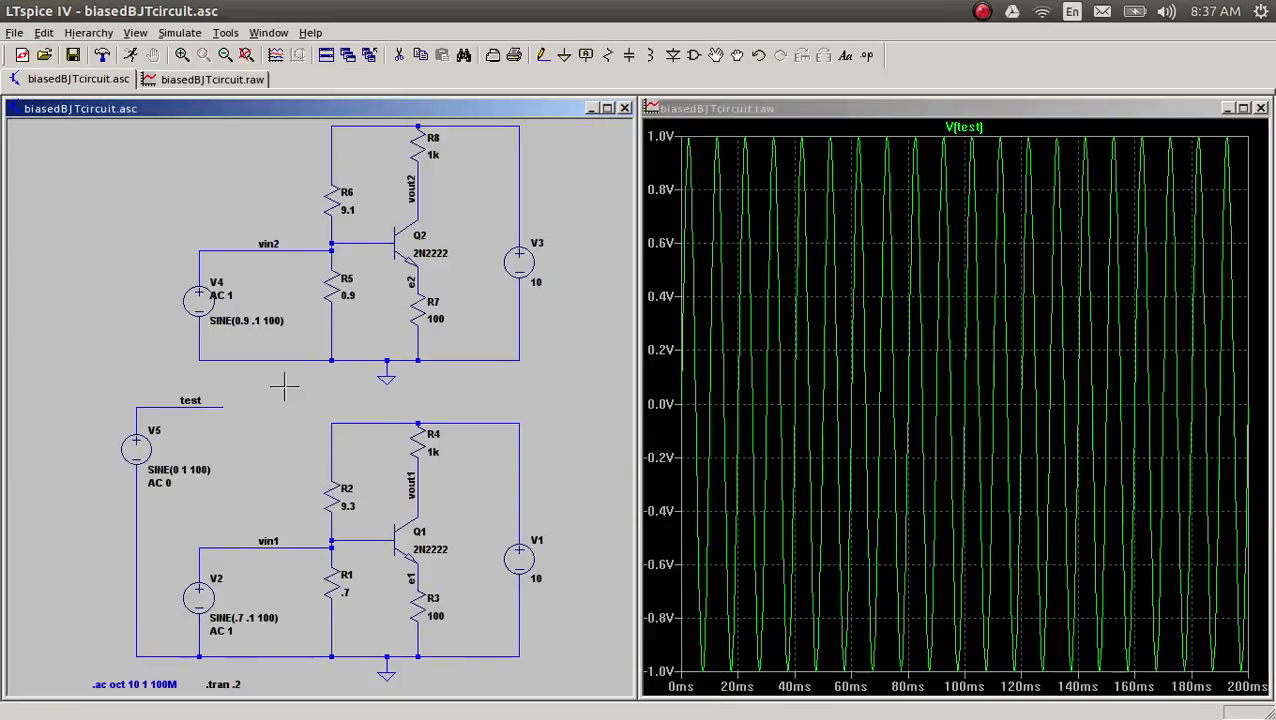
pyautogui.click(826, 120)
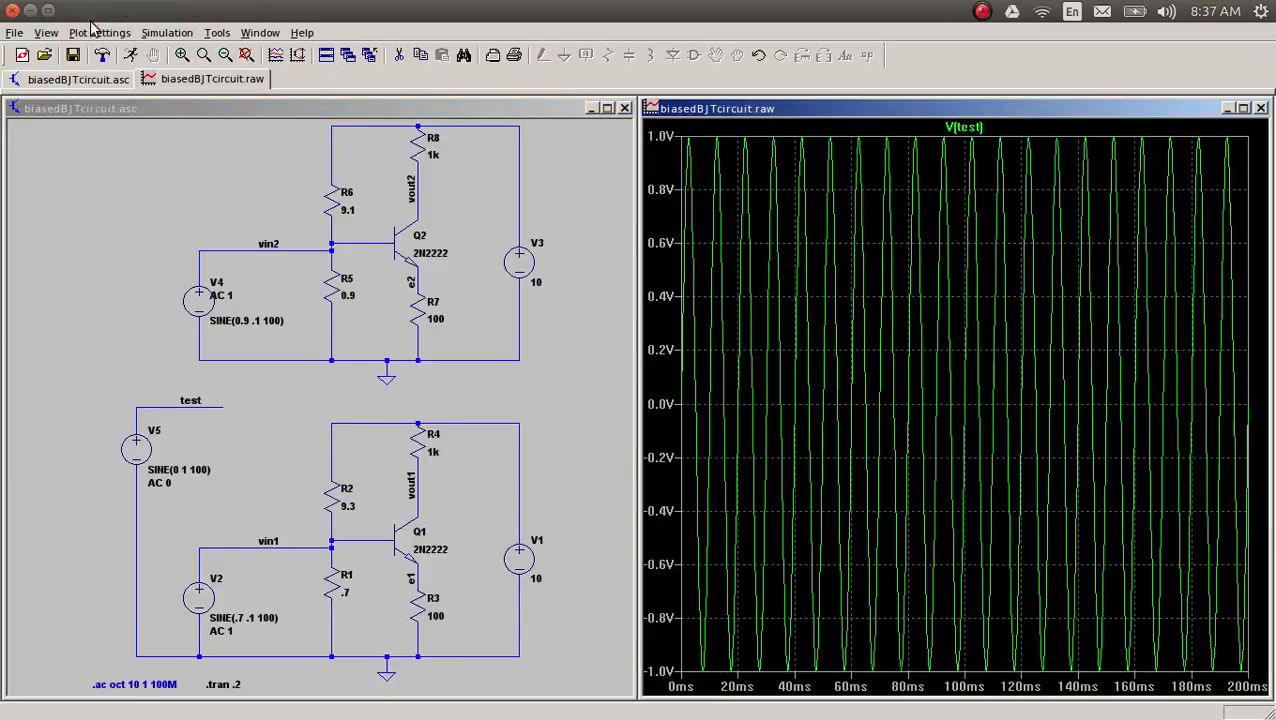
pyautogui.click(46, 32)
pyautogui.click(70, 162)
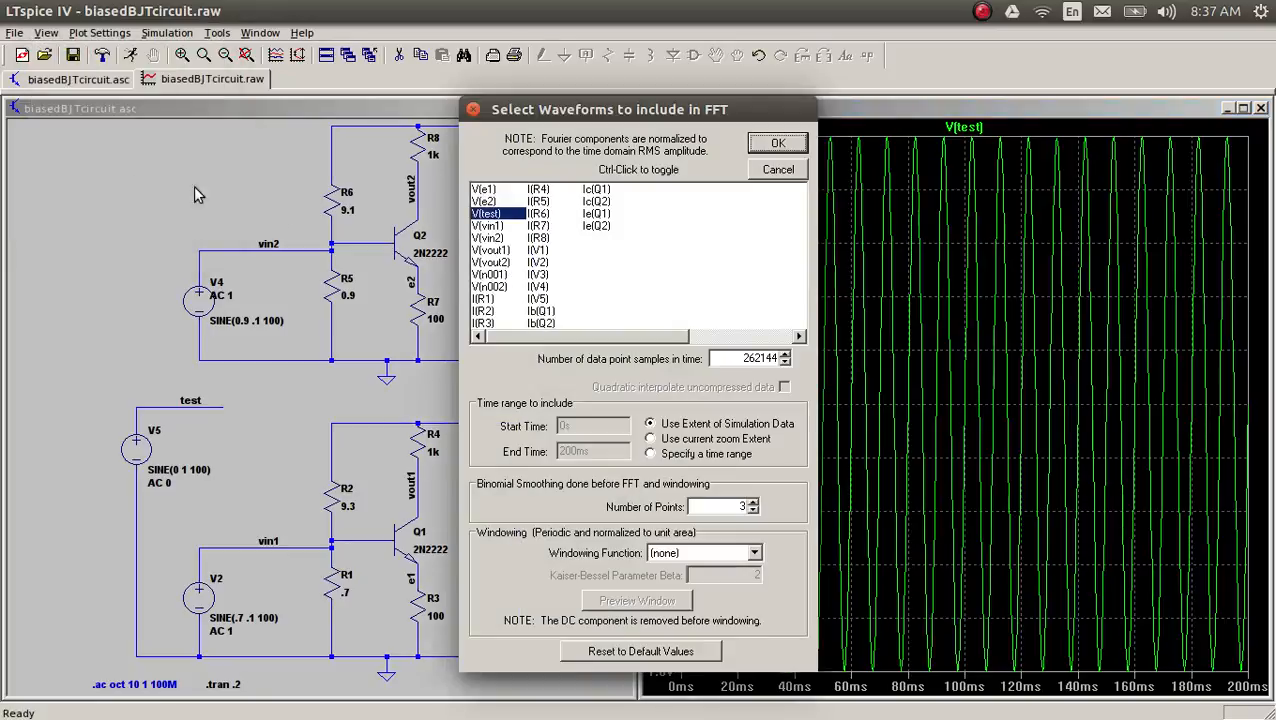
pyautogui.click(779, 144)
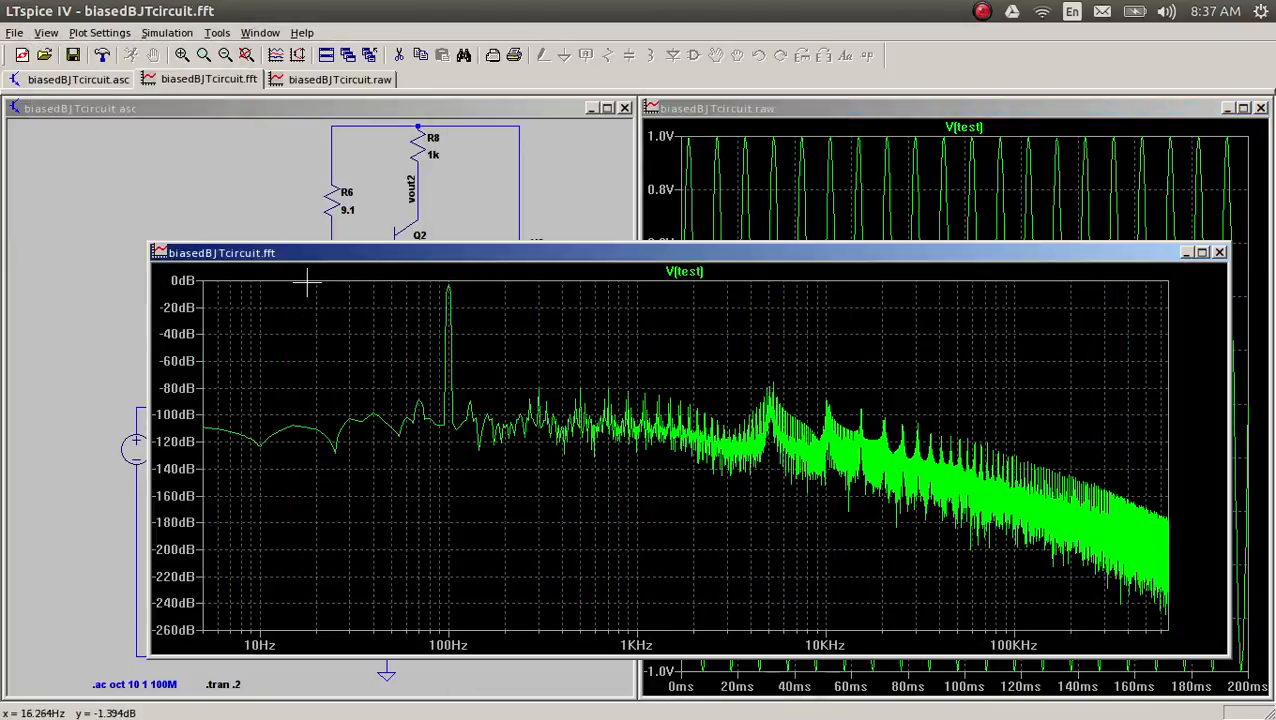
# Step: Maximize the V(test) spectrum and examine its peak at 100 Hz up close
pyautogui.click(1201, 252)
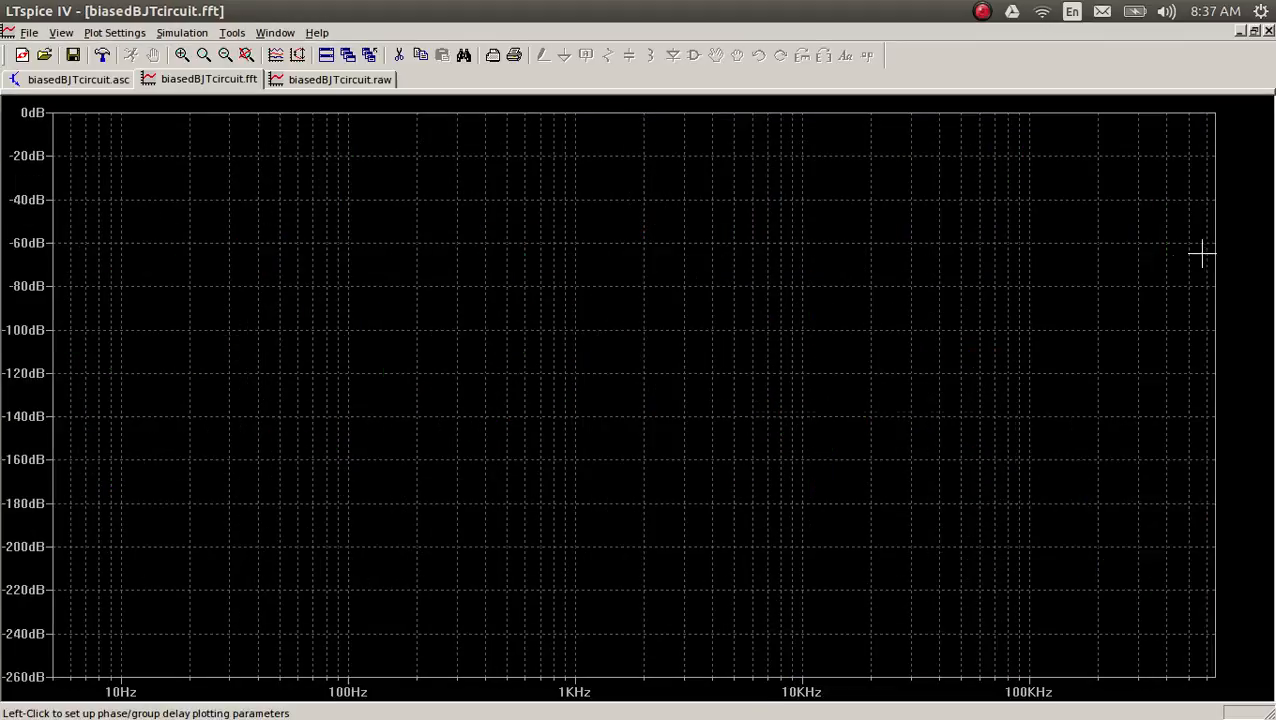
pyautogui.moveTo(325, 162); pyautogui.dragTo(366, 108)
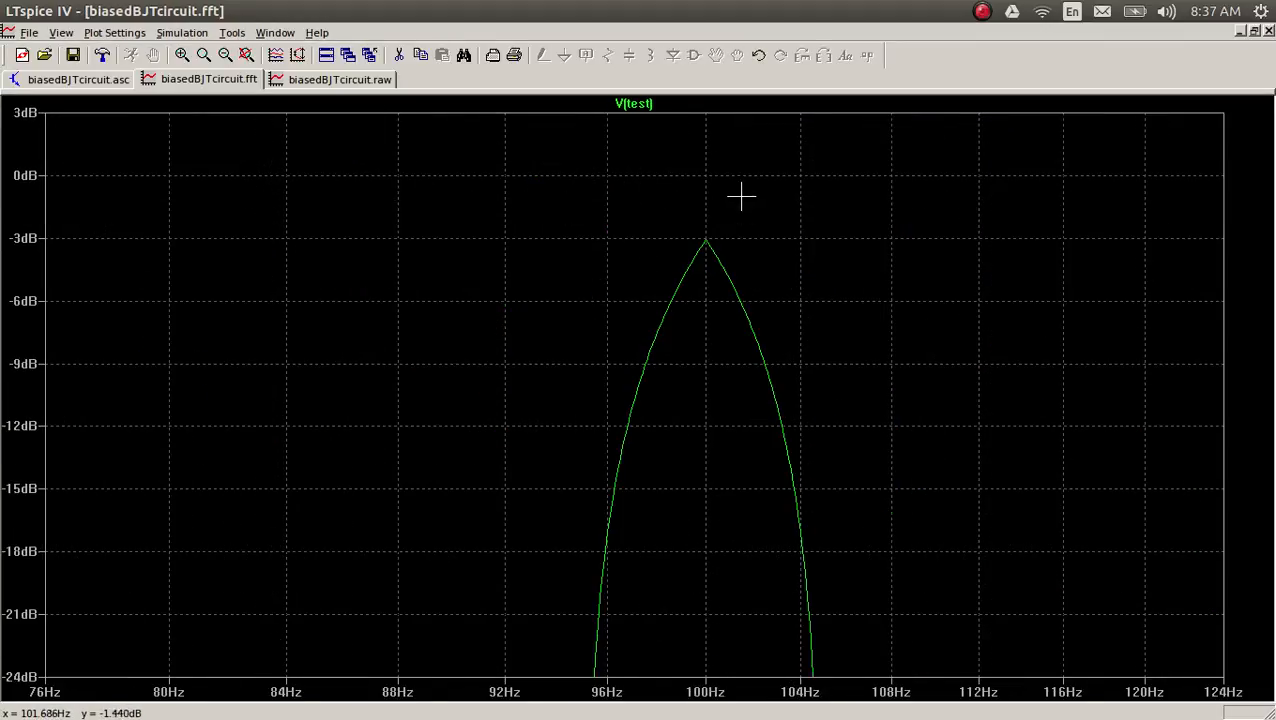
pyautogui.moveTo(741, 197); pyautogui.dragTo(673, 332)
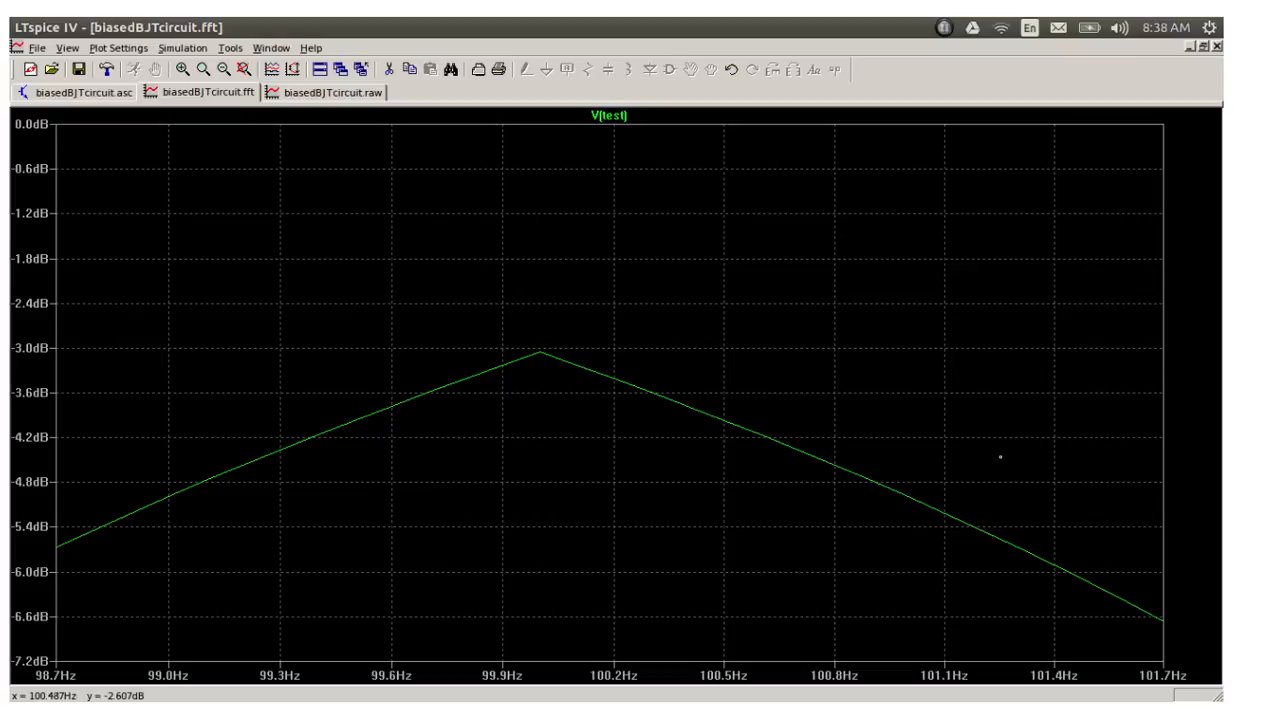
# Step: In MyPaint, handwrite dB = 20 log10 V with V = 1 and dB = 0 on the captured V(test) spectrum
pyautogui.press('F11')
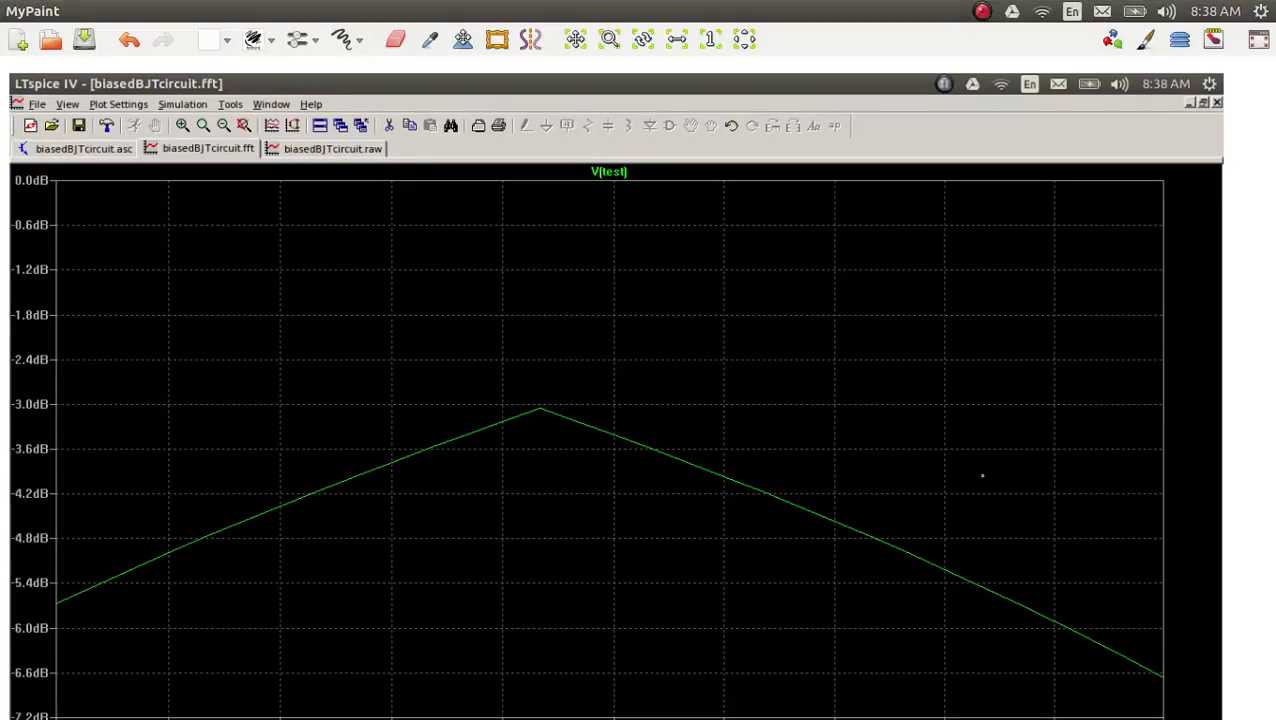
pyautogui.press('F11')
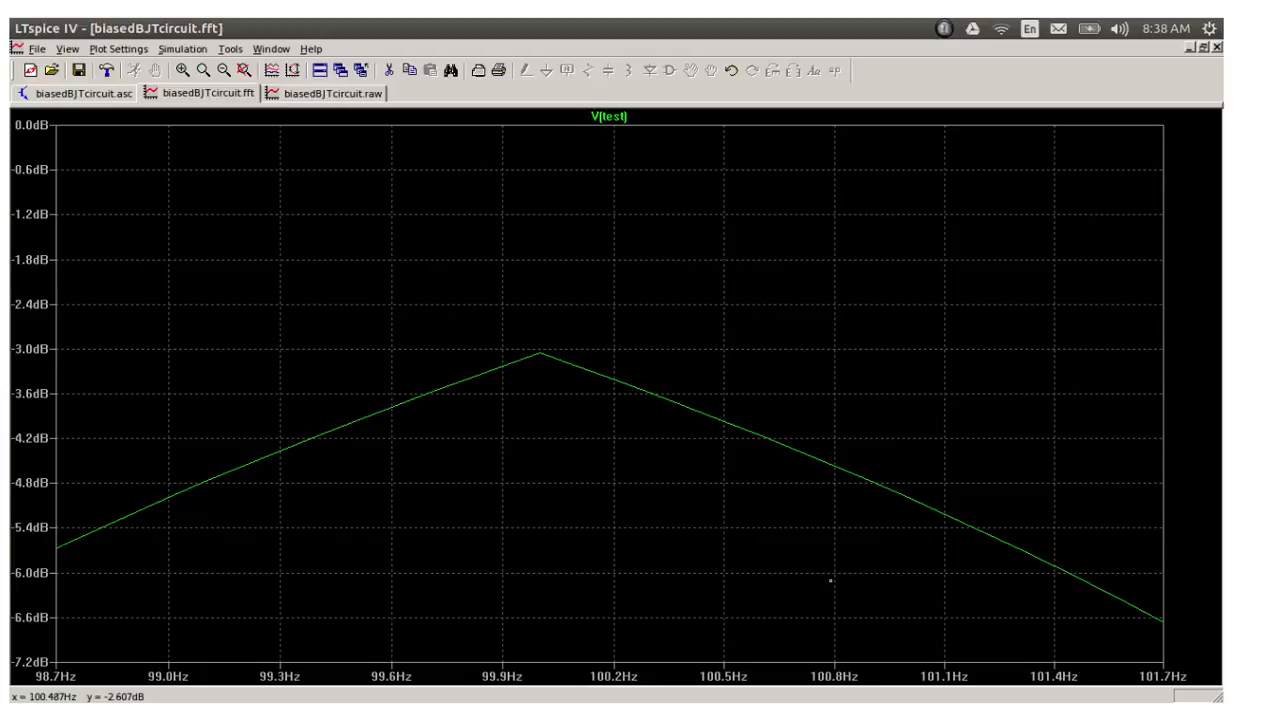
pyautogui.moveTo(830, 580)
pyautogui.mouseDown()
pyautogui.moveTo(828, 566)
pyautogui.moveTo(836, 592)
pyautogui.moveTo(852, 582)
pyautogui.moveTo(838, 594)
pyautogui.moveTo(880, 590)
pyautogui.mouseUp()
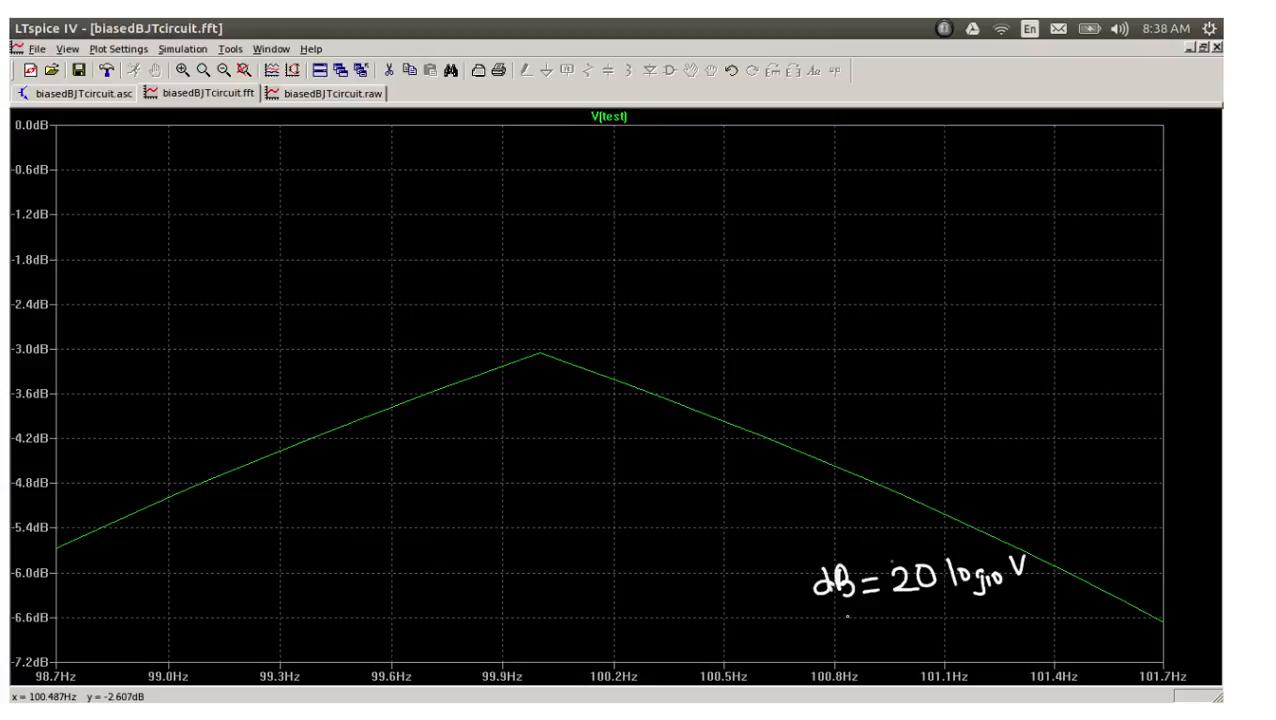
pyautogui.moveTo(843, 611)
pyautogui.mouseDown()
pyautogui.moveTo(887, 630)
pyautogui.moveTo(861, 648)
pyautogui.moveTo(873, 653)
pyautogui.moveTo(922, 631)
pyautogui.mouseUp()
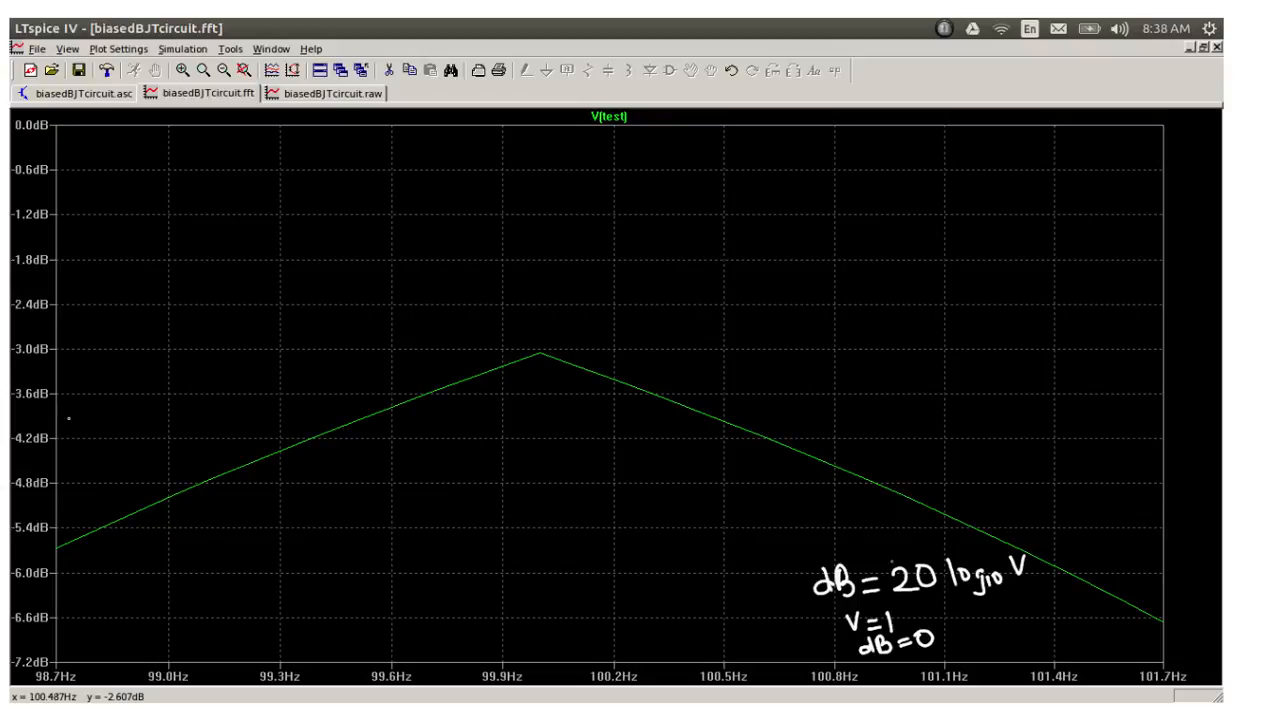
# Step: Circle the -3.0 dB axis label on the captured spectrum and handwrite further notes beside the curve
pyautogui.moveTo(50, 367)
pyautogui.mouseDown()
pyautogui.moveTo(62, 318)
pyautogui.moveTo(10, 345)
pyautogui.moveTo(56, 371)
pyautogui.mouseUp()
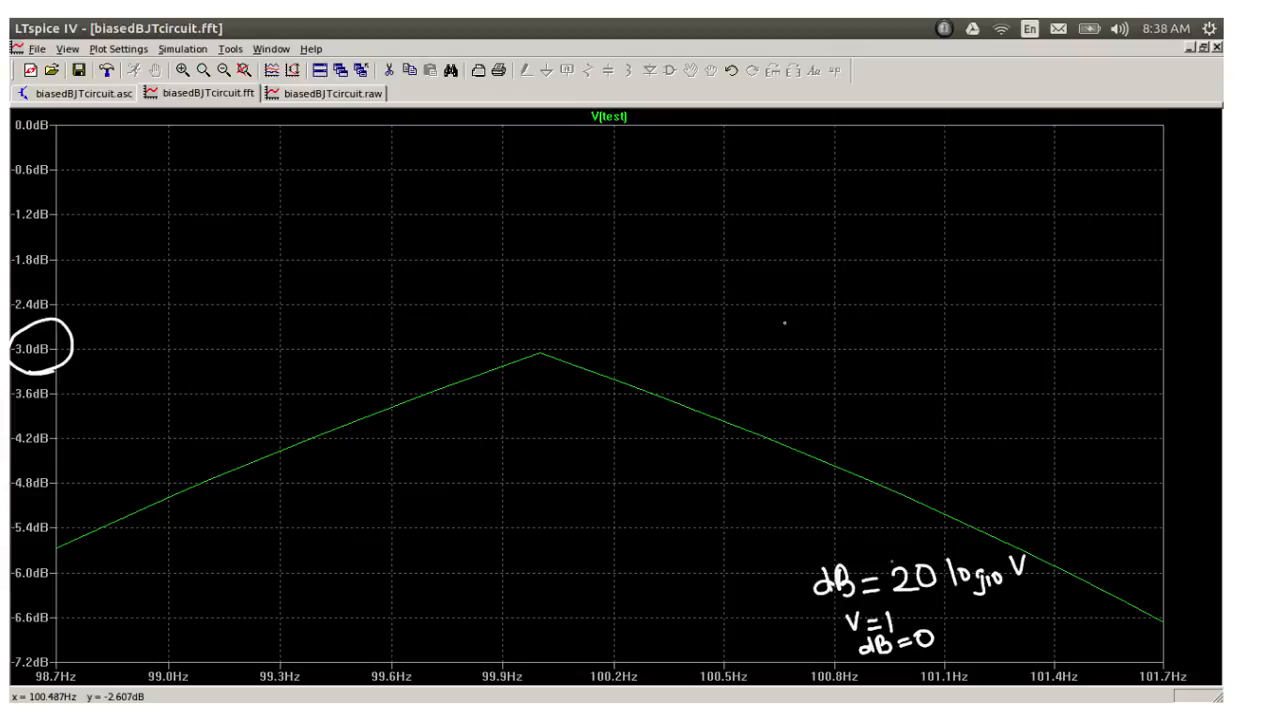
pyautogui.moveTo(804, 307)
pyautogui.mouseDown()
pyautogui.moveTo(804, 339)
pyautogui.moveTo(801, 322)
pyautogui.moveTo(821, 337)
pyautogui.moveTo(876, 327)
pyautogui.moveTo(811, 379)
pyautogui.moveTo(846, 364)
pyautogui.moveTo(879, 376)
pyautogui.moveTo(878, 356)
pyautogui.mouseUp()
pyautogui.moveTo(831, 404)
pyautogui.mouseDown()
pyautogui.moveTo(831, 446)
pyautogui.moveTo(846, 402)
pyautogui.moveTo(834, 416)
pyautogui.moveTo(902, 412)
pyautogui.moveTo(917, 396)
pyautogui.moveTo(928, 413)
pyautogui.mouseUp()
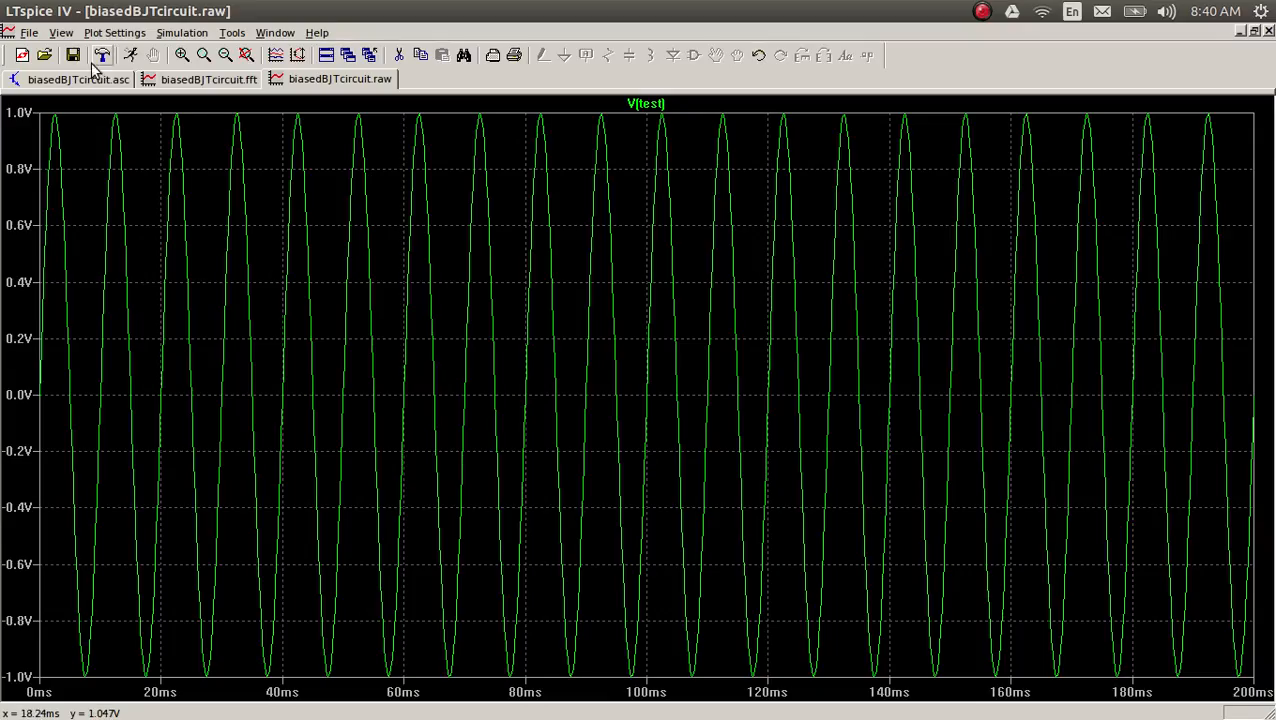
# Step: In LTspice, compute an FFT of V(vin1) over the full simulation data and enlarge the spectrum around its 100 Hz peak
pyautogui.click(62, 33)
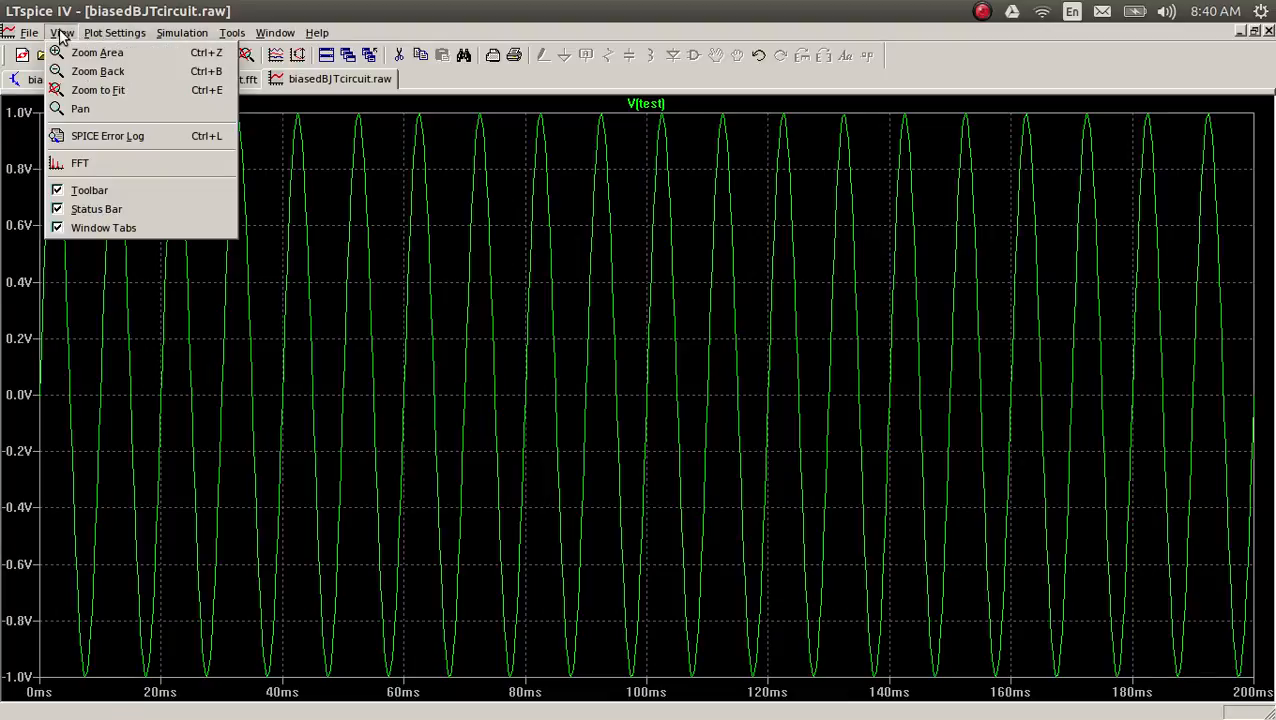
pyautogui.click(104, 163)
pyautogui.click(503, 250)
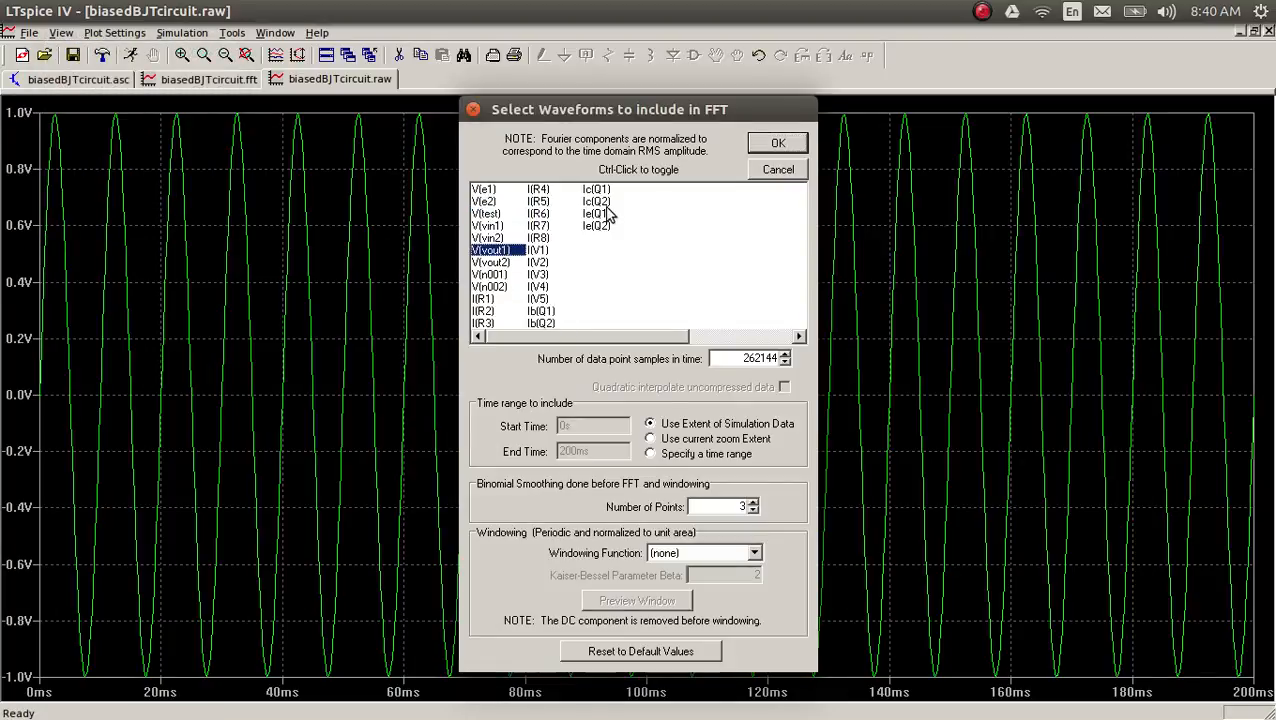
pyautogui.click(496, 226)
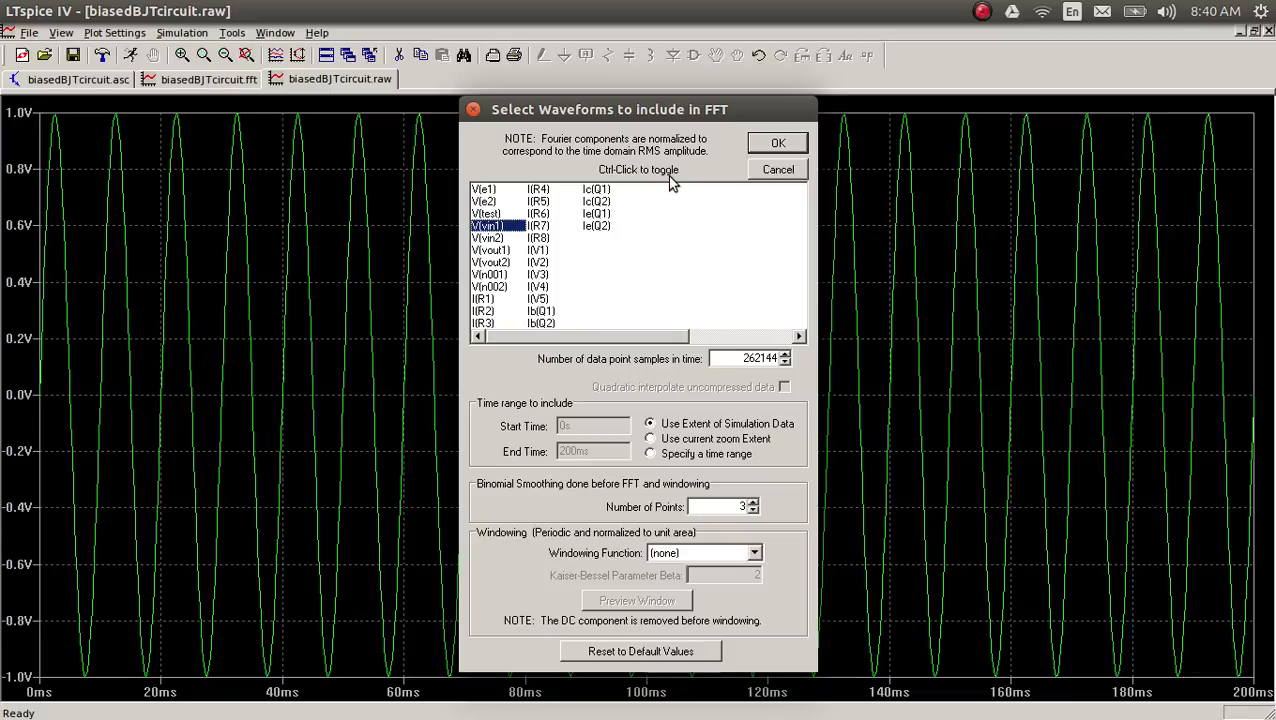
pyautogui.click(771, 144)
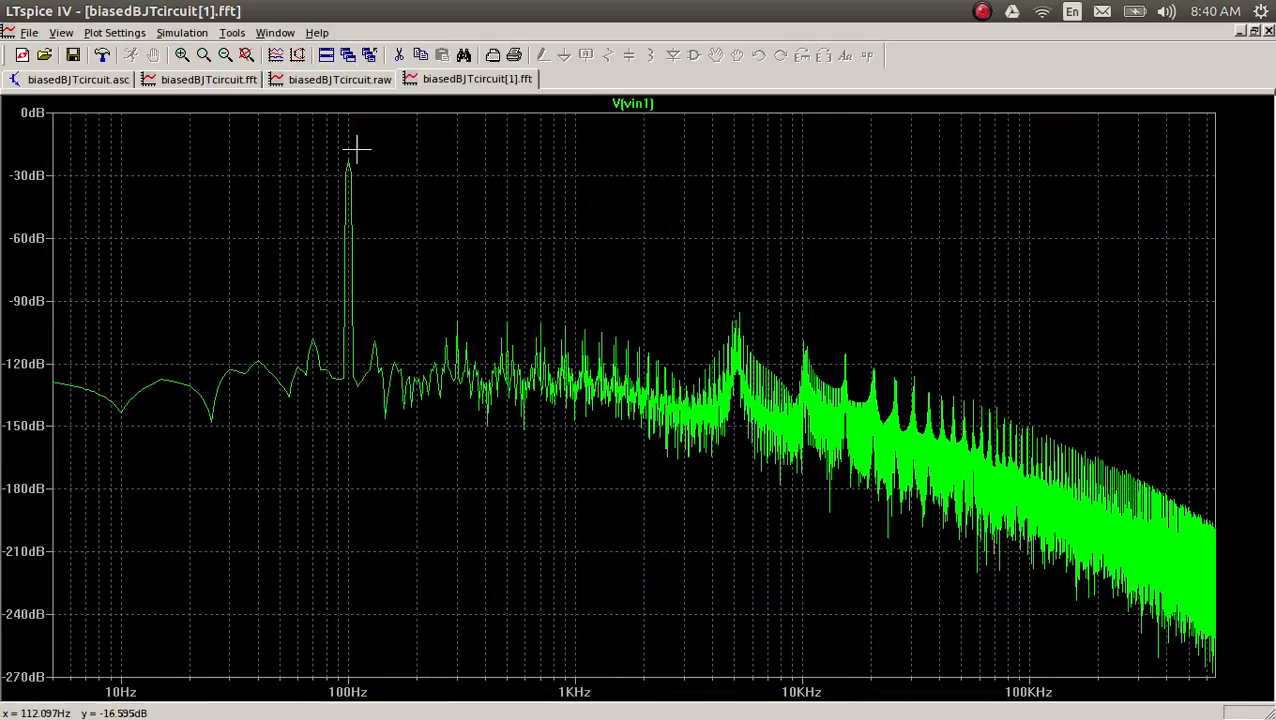
pyautogui.moveTo(340, 154); pyautogui.dragTo(565, 310)
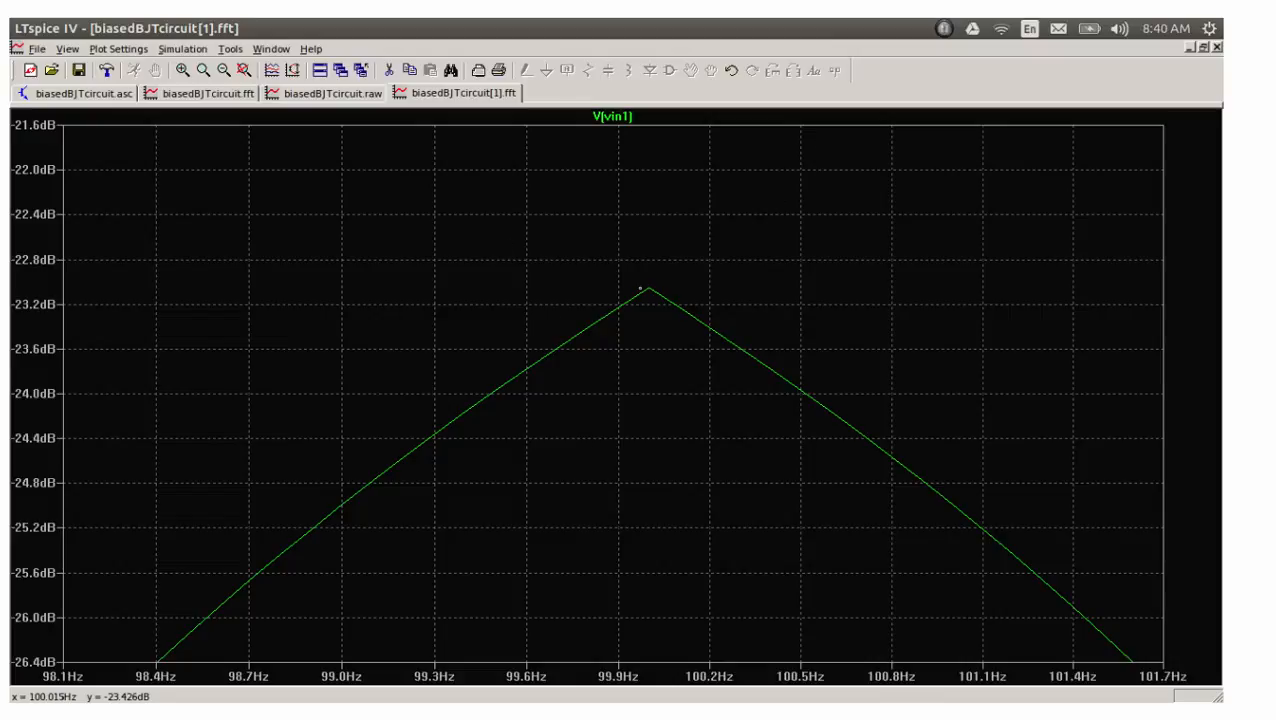
# Step: In MyPaint, mark the captured V(vin1) peak and handwrite dB = 20 log10 V, Vp = 0.1 and dBp = 20 log10(1/10)
pyautogui.moveTo(639, 286); pyautogui.dragTo(676, 289)
pyautogui.moveTo(819, 306); pyautogui.dragTo(819, 318)
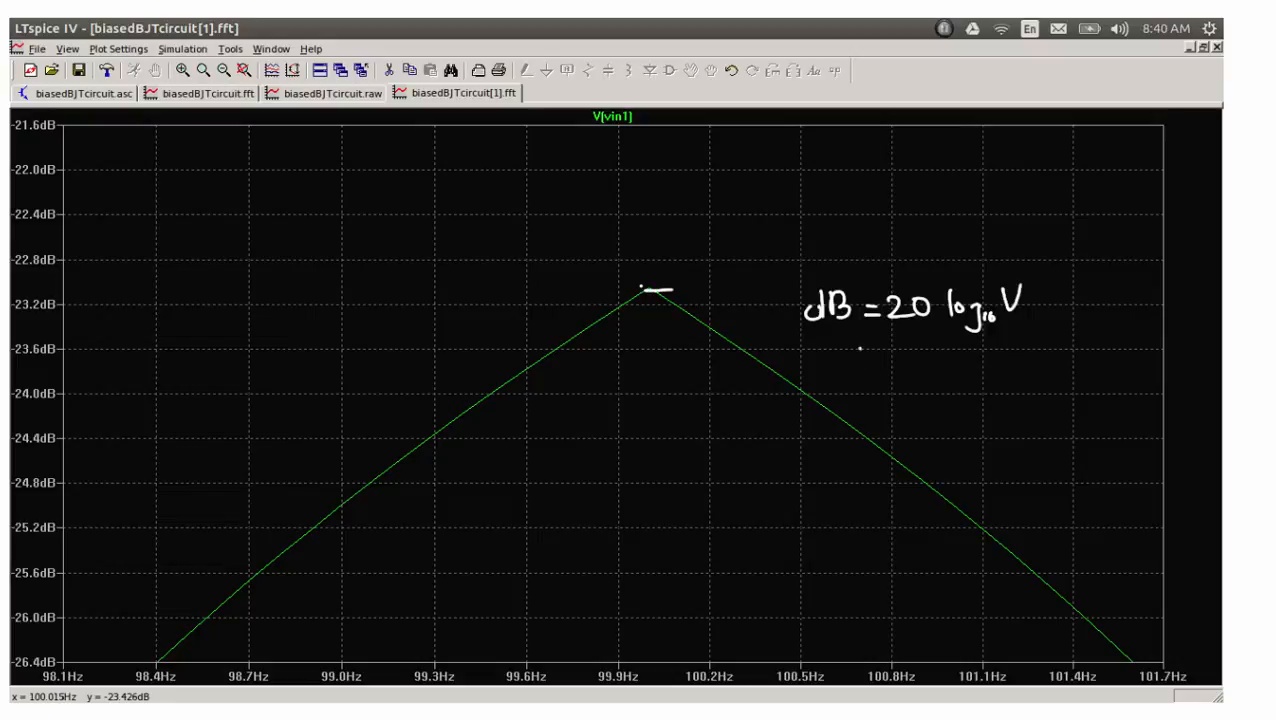
pyautogui.moveTo(861, 348)
pyautogui.mouseDown()
pyautogui.moveTo(898, 360)
pyautogui.moveTo(914, 348)
pyautogui.moveTo(940, 366)
pyautogui.mouseUp()
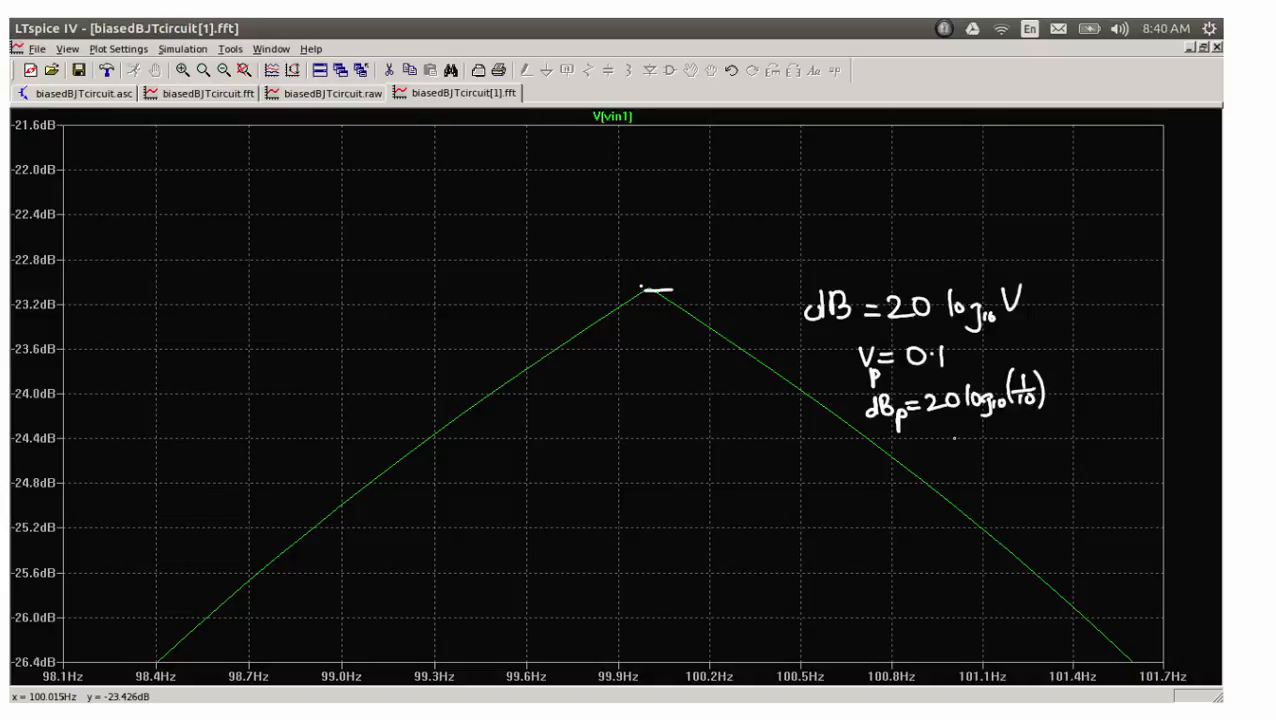
# Step: Continue the handwritten derivation with = -20 and dBRms = dBp - 3 beneath the dBp line
pyautogui.moveTo(923, 441)
pyautogui.mouseDown()
pyautogui.moveTo(1012, 444)
pyautogui.moveTo(1008, 424)
pyautogui.mouseUp()
pyautogui.moveTo(941, 477)
pyautogui.mouseDown()
pyautogui.moveTo(950, 488)
pyautogui.moveTo(967, 461)
pyautogui.moveTo(977, 479)
pyautogui.moveTo(961, 481)
pyautogui.moveTo(1015, 492)
pyautogui.moveTo(1042, 460)
pyautogui.moveTo(1054, 476)
pyautogui.moveTo(1083, 470)
pyautogui.moveTo(1069, 476)
pyautogui.moveTo(1088, 487)
pyautogui.mouseUp()
pyautogui.click(1020, 479)
pyautogui.moveTo(1088, 468)
pyautogui.mouseDown()
pyautogui.moveTo(1120, 464)
pyautogui.moveTo(1114, 478)
pyautogui.mouseUp()
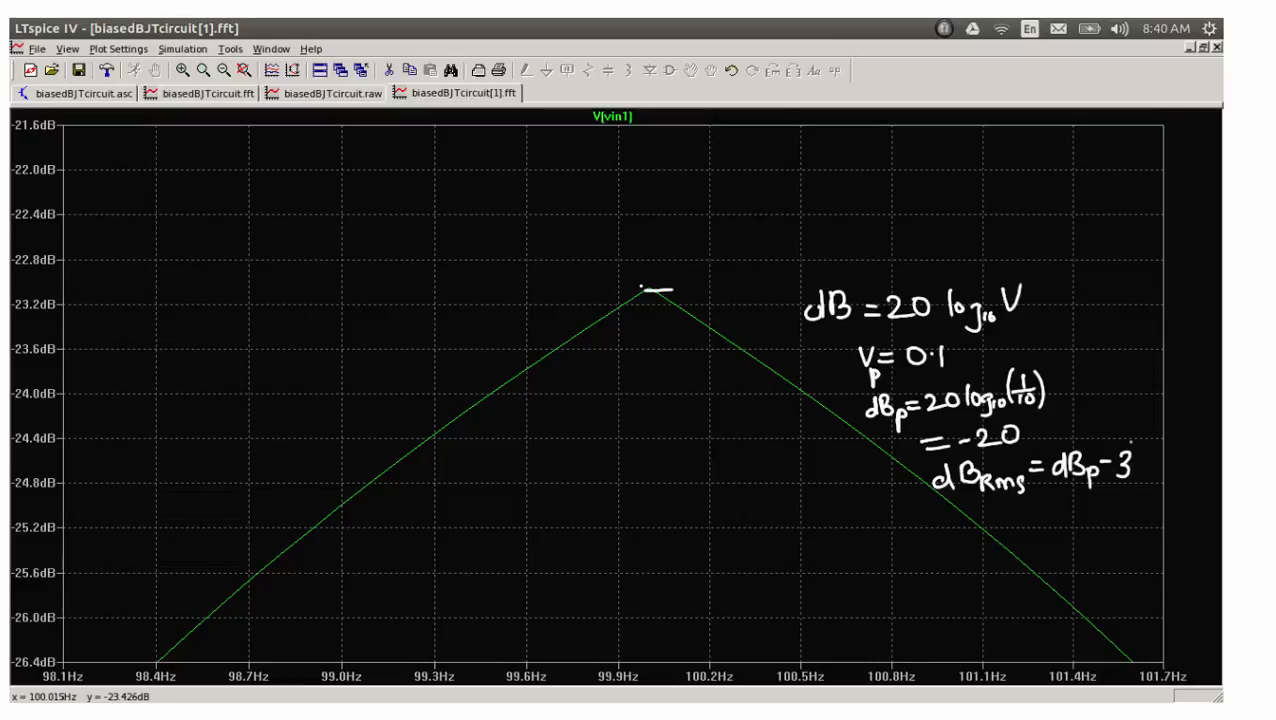
# Step: Link the 3 to a handwritten 1/√2 with an arrow, write = -23 dB, and circle the vertical axis around the peak level
pyautogui.moveTo(1126, 390); pyautogui.dragTo(1124, 446)
pyautogui.moveTo(1124, 446); pyautogui.dragTo(1130, 422)
pyautogui.moveTo(1114, 327)
pyautogui.mouseDown()
pyautogui.moveTo(1128, 356)
pyautogui.moveTo(1110, 387)
pyautogui.moveTo(1127, 366)
pyautogui.moveTo(1122, 380)
pyautogui.moveTo(1139, 384)
pyautogui.mouseUp()
pyautogui.moveTo(1041, 507)
pyautogui.mouseDown()
pyautogui.moveTo(1121, 513)
pyautogui.moveTo(1151, 490)
pyautogui.moveTo(1162, 514)
pyautogui.mouseUp()
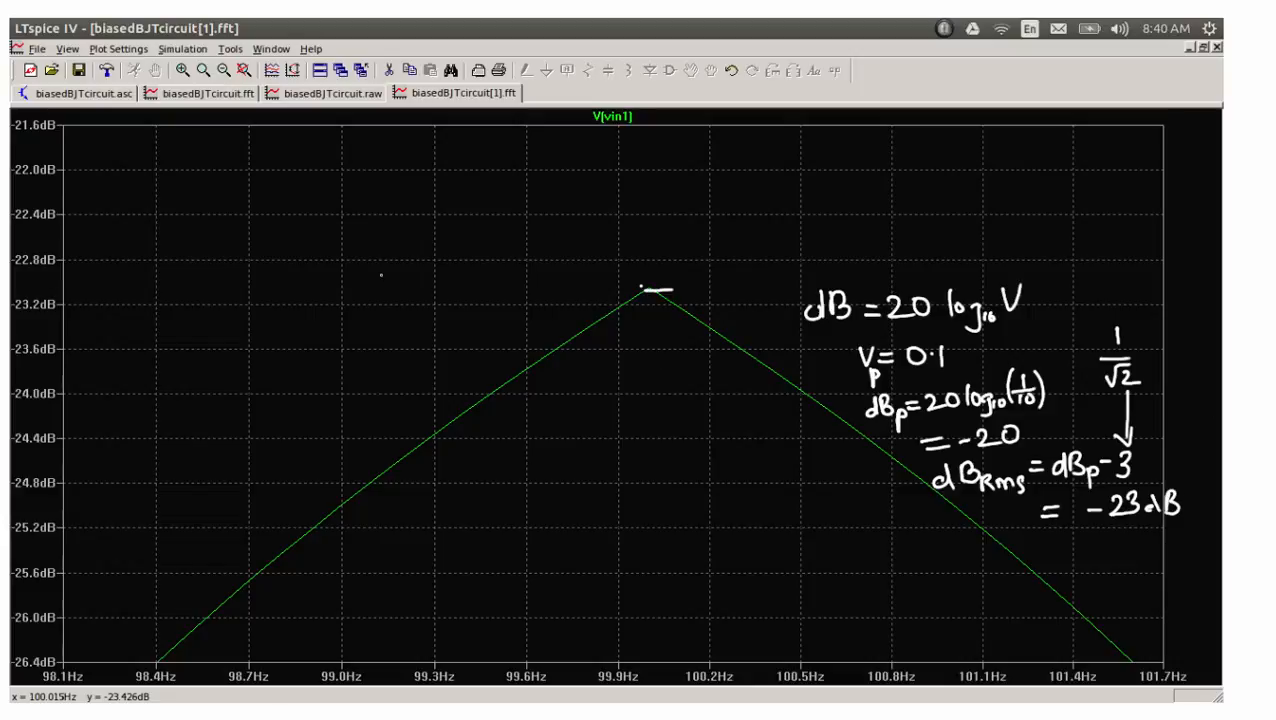
pyautogui.moveTo(103, 270)
pyautogui.mouseDown()
pyautogui.moveTo(55, 282)
pyautogui.moveTo(82, 276)
pyautogui.moveTo(57, 292)
pyautogui.moveTo(68, 297)
pyautogui.mouseUp()
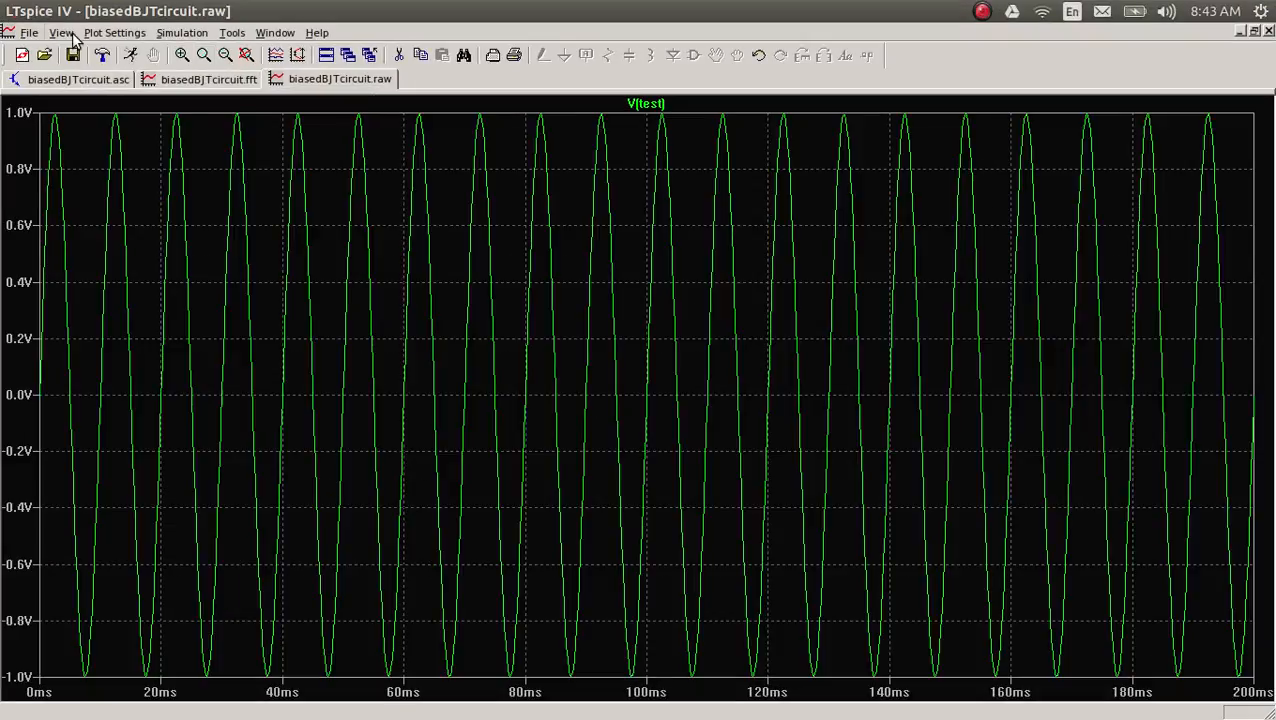
# Step: In LTspice, compute and plot the FFT of V(vout1) and V(vout2) over the full simulation data, and enlarge their 100 Hz peaks
pyautogui.click(60, 32)
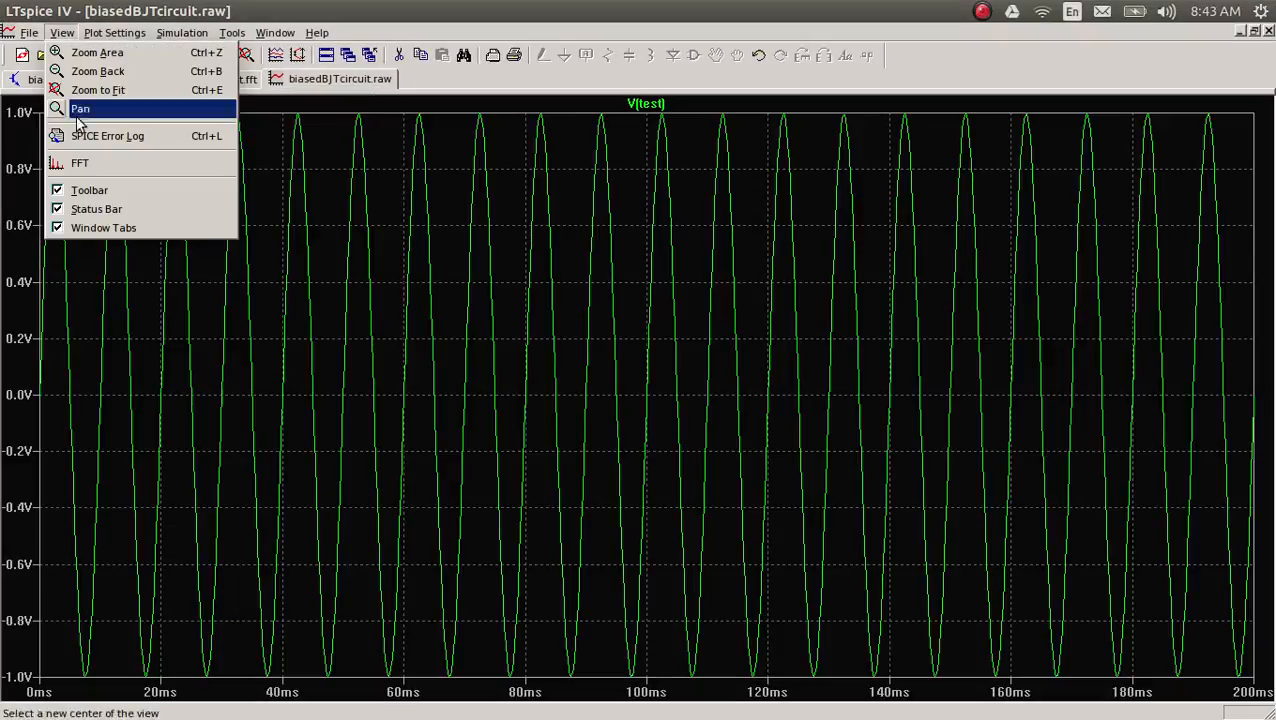
pyautogui.click(80, 163)
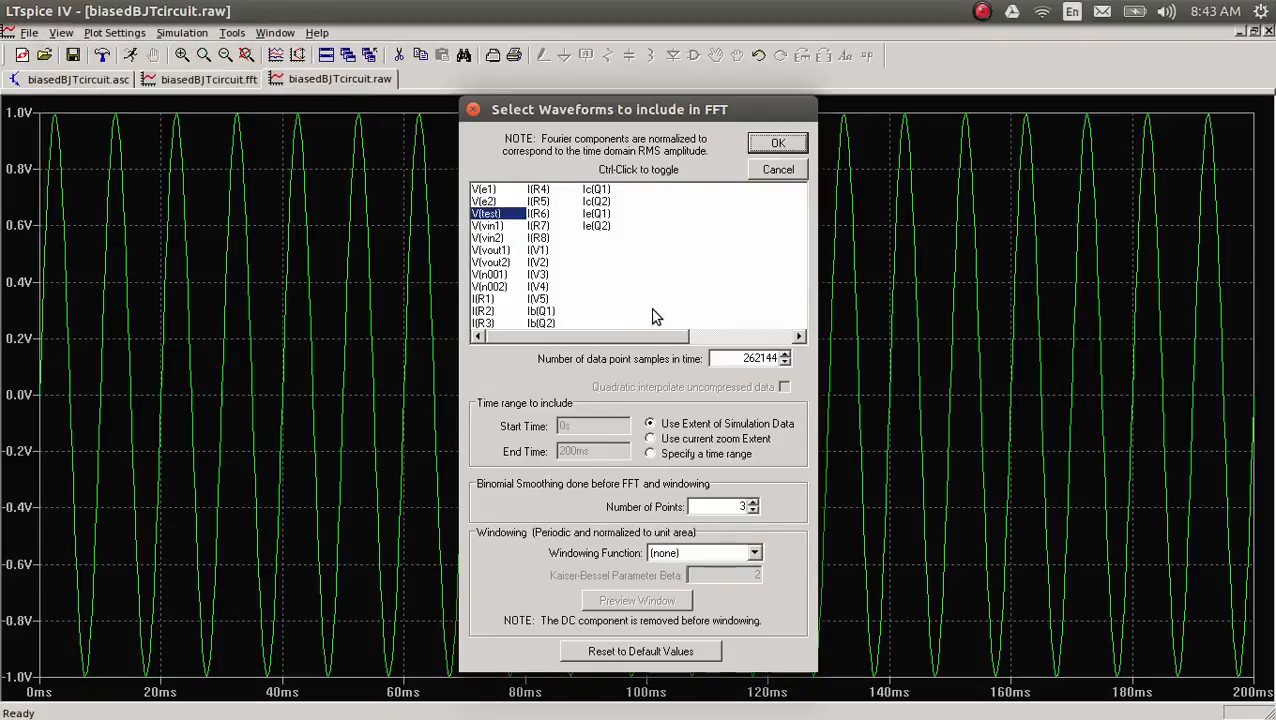
pyautogui.click(497, 250)
pyautogui.keyDown('ctrl'); pyautogui.click(497, 263); pyautogui.keyUp('ctrl')
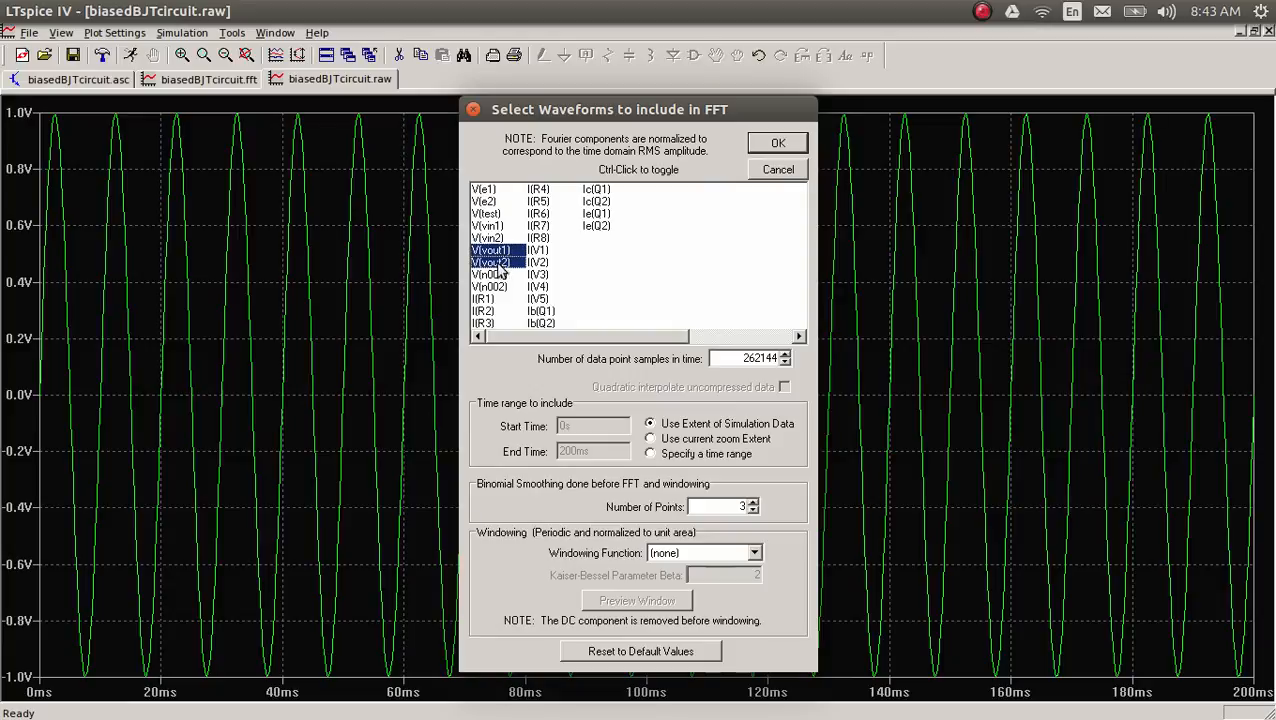
pyautogui.click(779, 143)
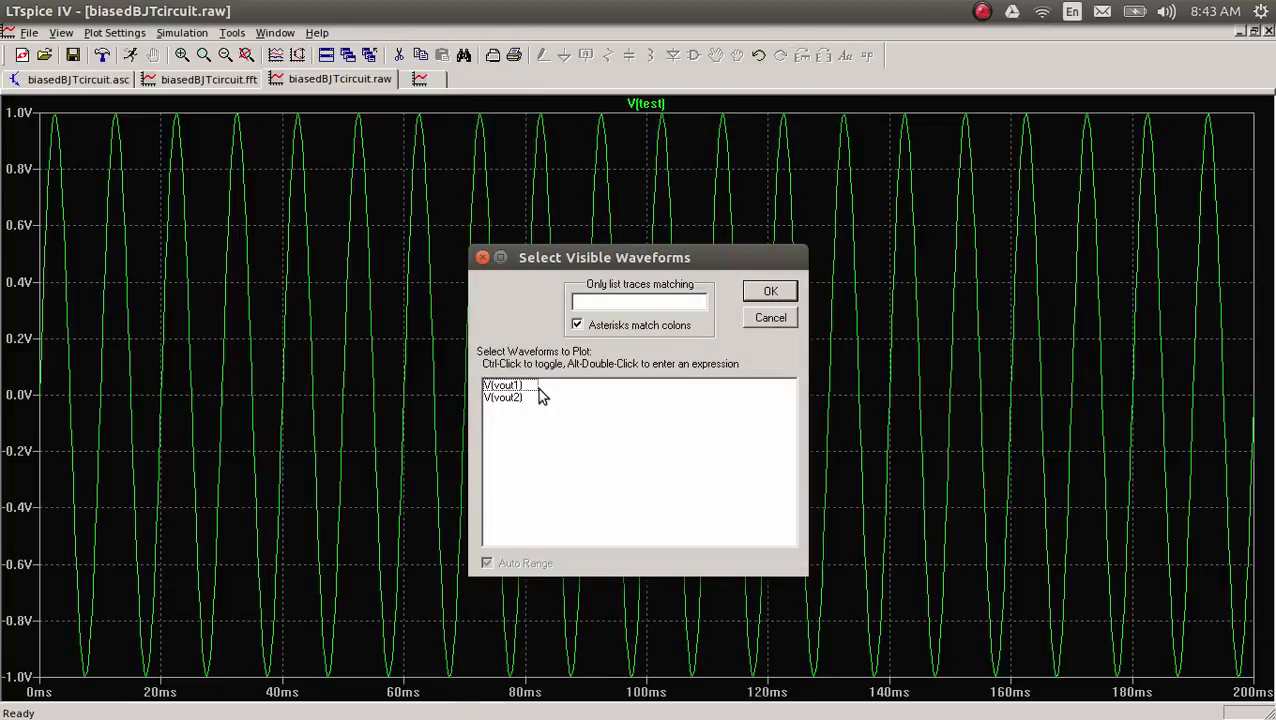
pyautogui.click(499, 387)
pyautogui.keyDown('ctrl'); pyautogui.click(503, 399); pyautogui.keyUp('ctrl')
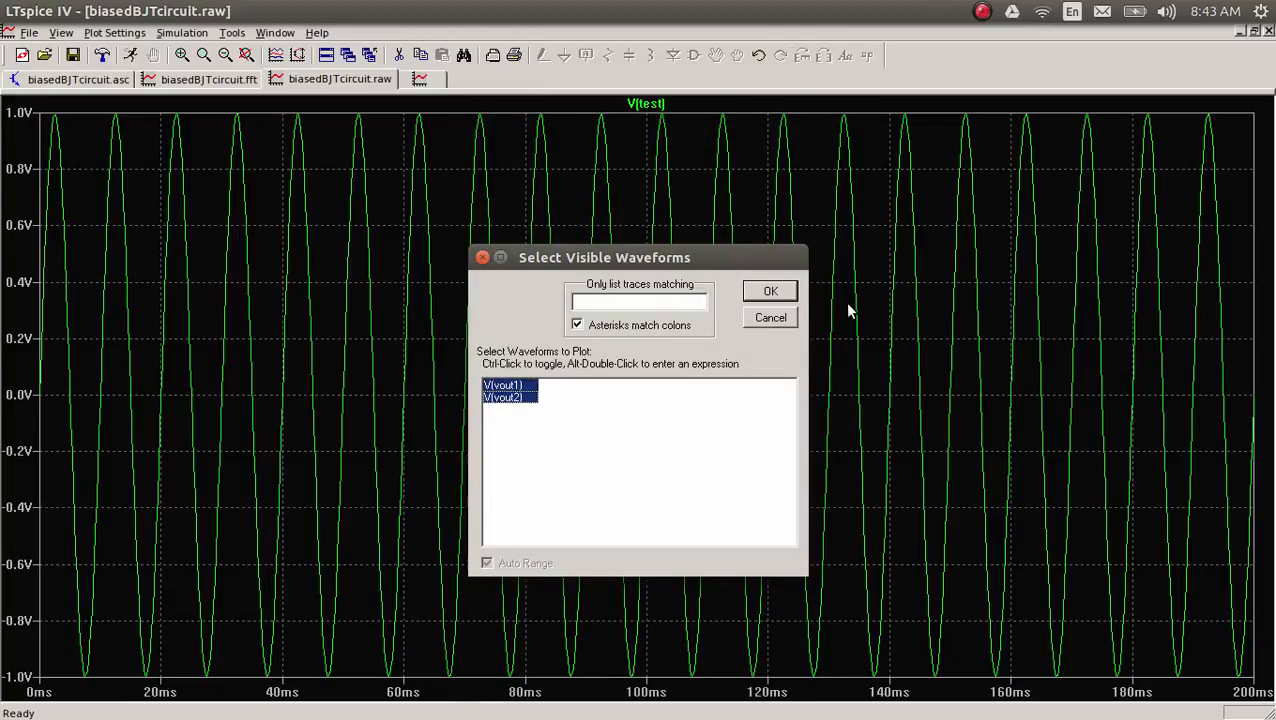
pyautogui.click(768, 292)
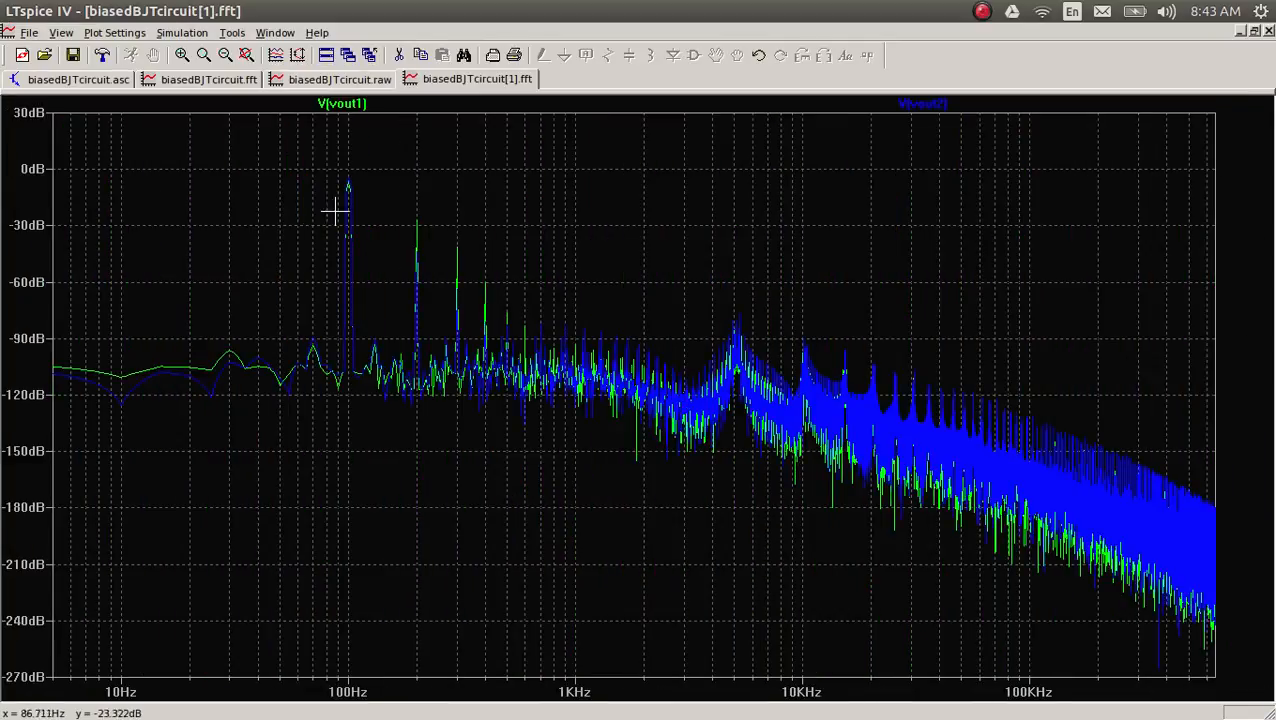
pyautogui.moveTo(336, 171); pyautogui.dragTo(494, 355)
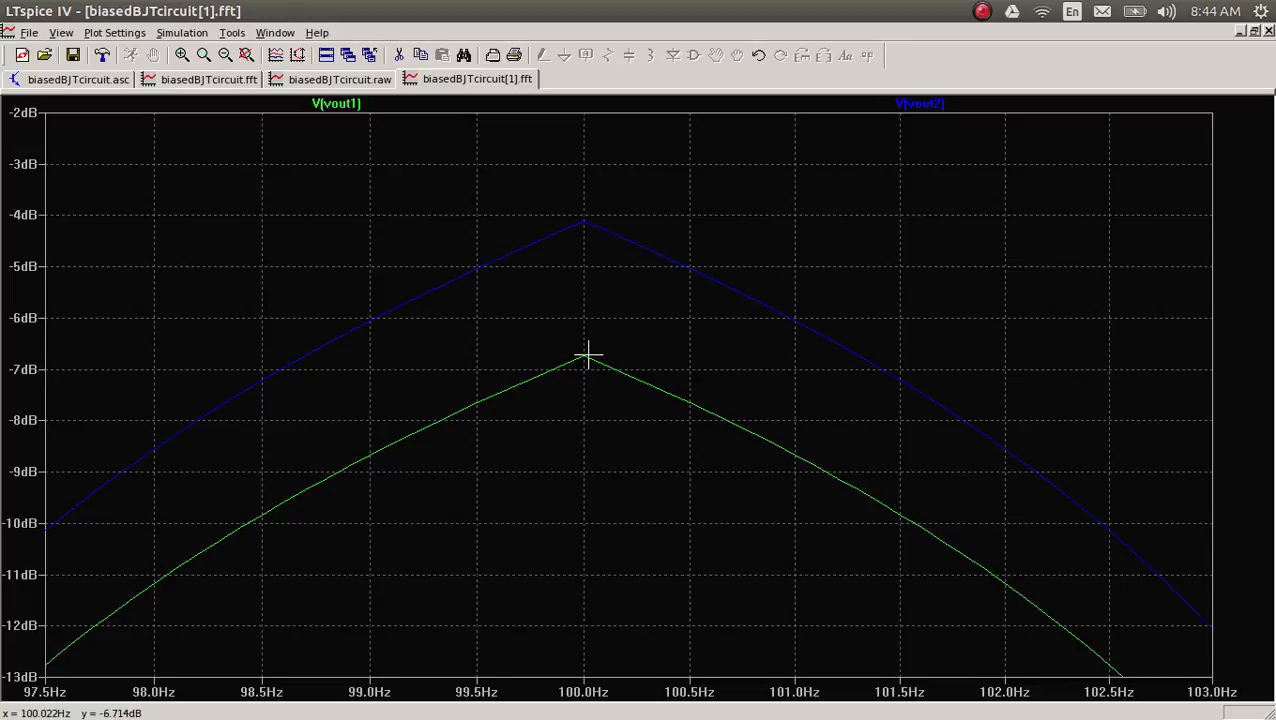
# Step: Restore the full spectrum extent and enlarge the second-harmonic peaks of V(vout1) and V(vout2) around 200 Hz
pyautogui.rightClick(820, 257)
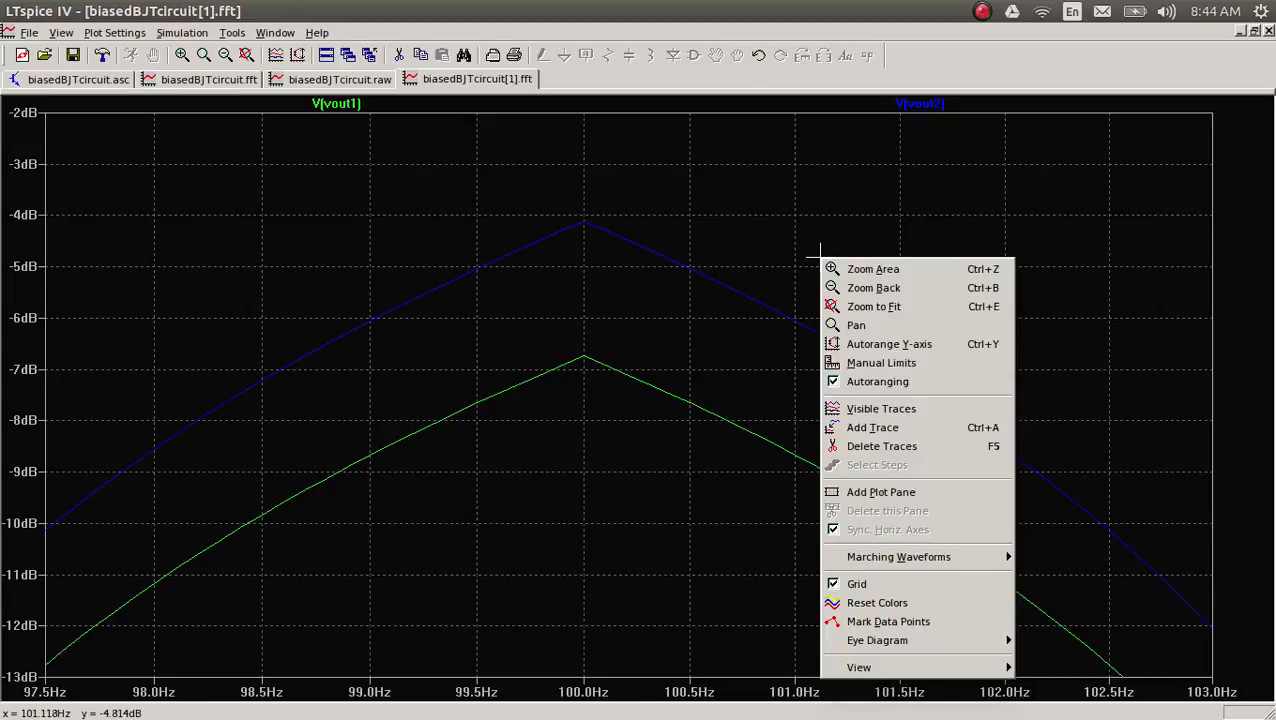
pyautogui.click(866, 307)
pyautogui.moveTo(414, 197); pyautogui.dragTo(430, 316)
pyautogui.moveTo(208, 196); pyautogui.dragTo(493, 606)
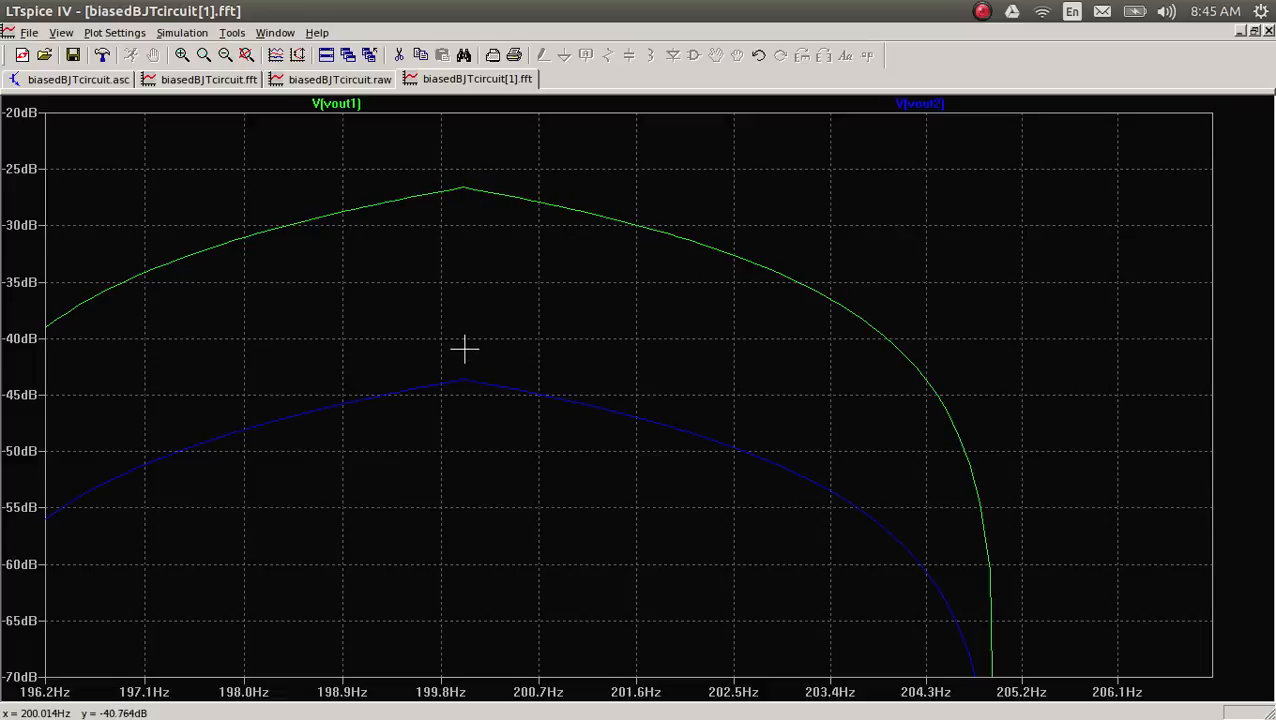
# Step: Attach one cursor to V(vout1) and one to V(vout2), place both on the 200 Hz peaks, and read their magnitude ratio
pyautogui.click(338, 104)
pyautogui.click(338, 104)
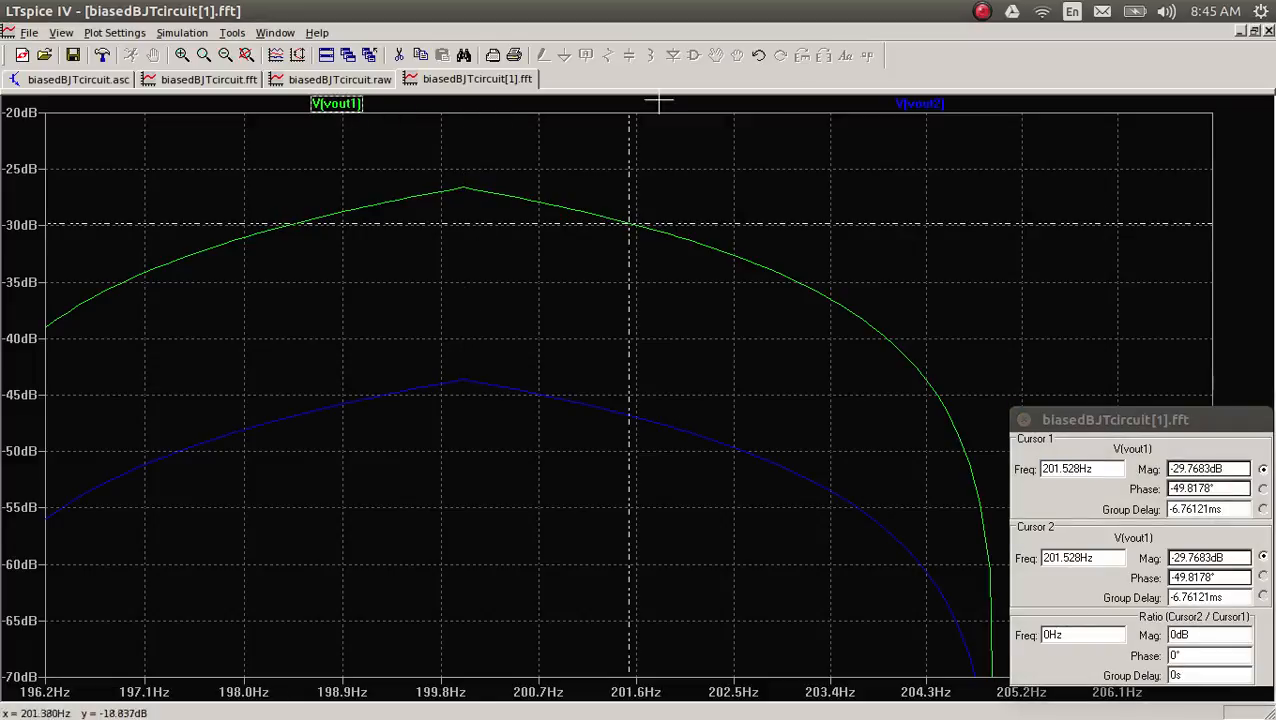
pyautogui.click(919, 104)
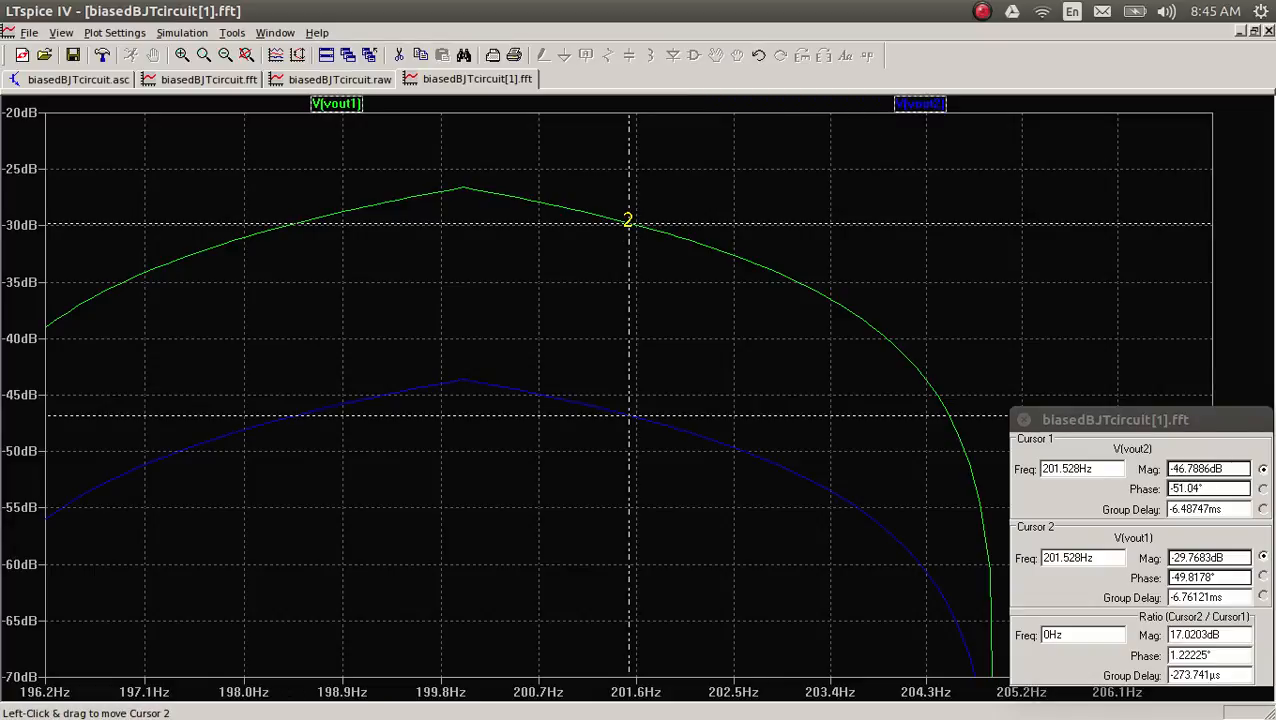
pyautogui.moveTo(629, 221); pyautogui.dragTo(684, 244)
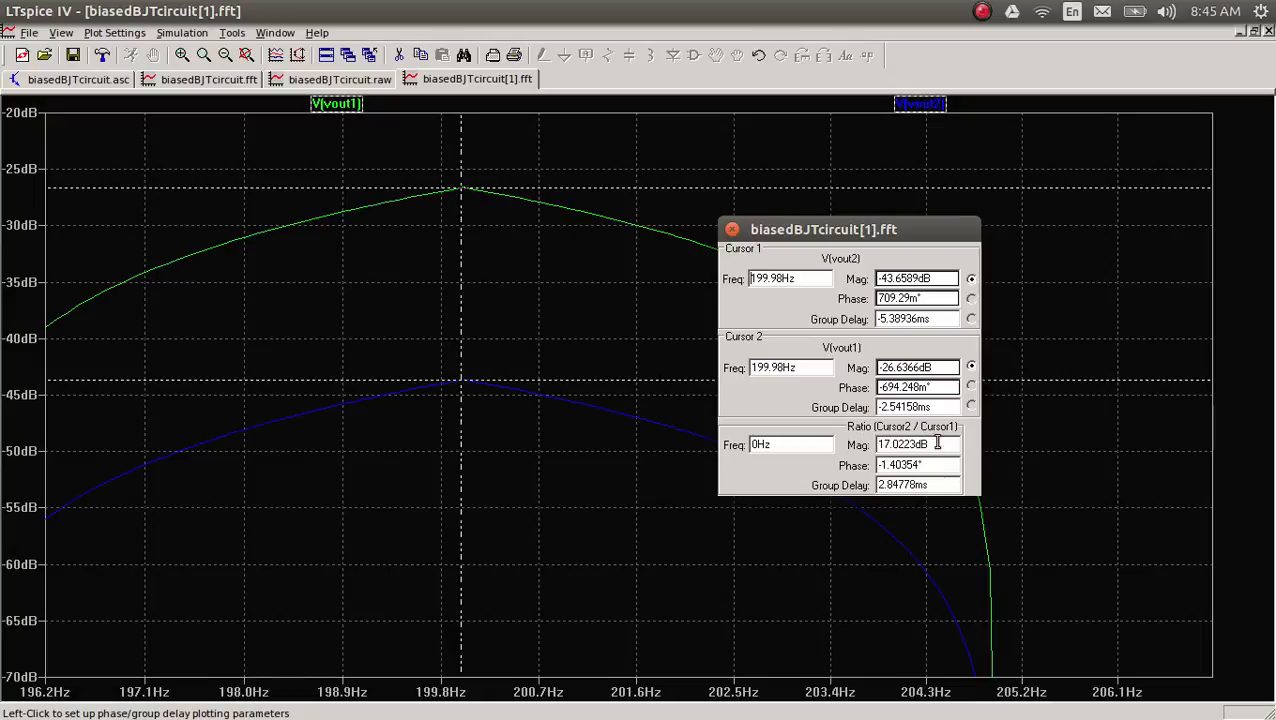
pyautogui.doubleClick(921, 446)
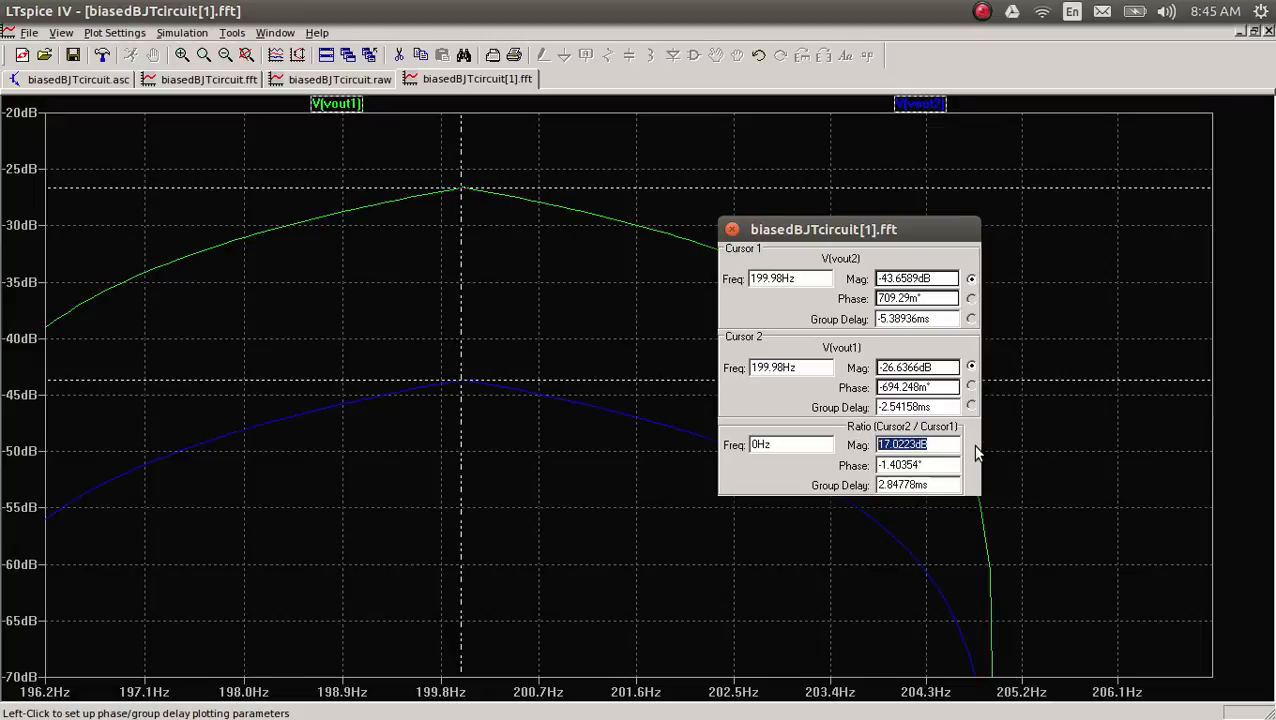
pyautogui.click(929, 444)
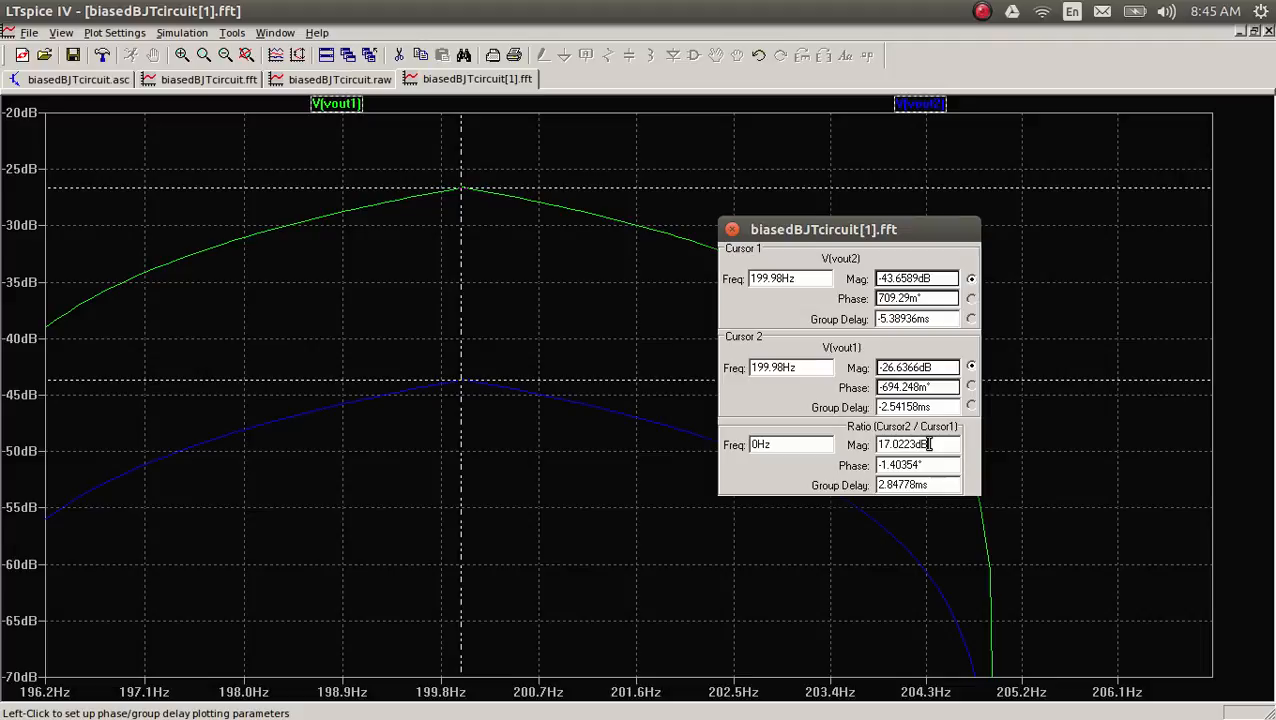
pyautogui.click(866, 611)
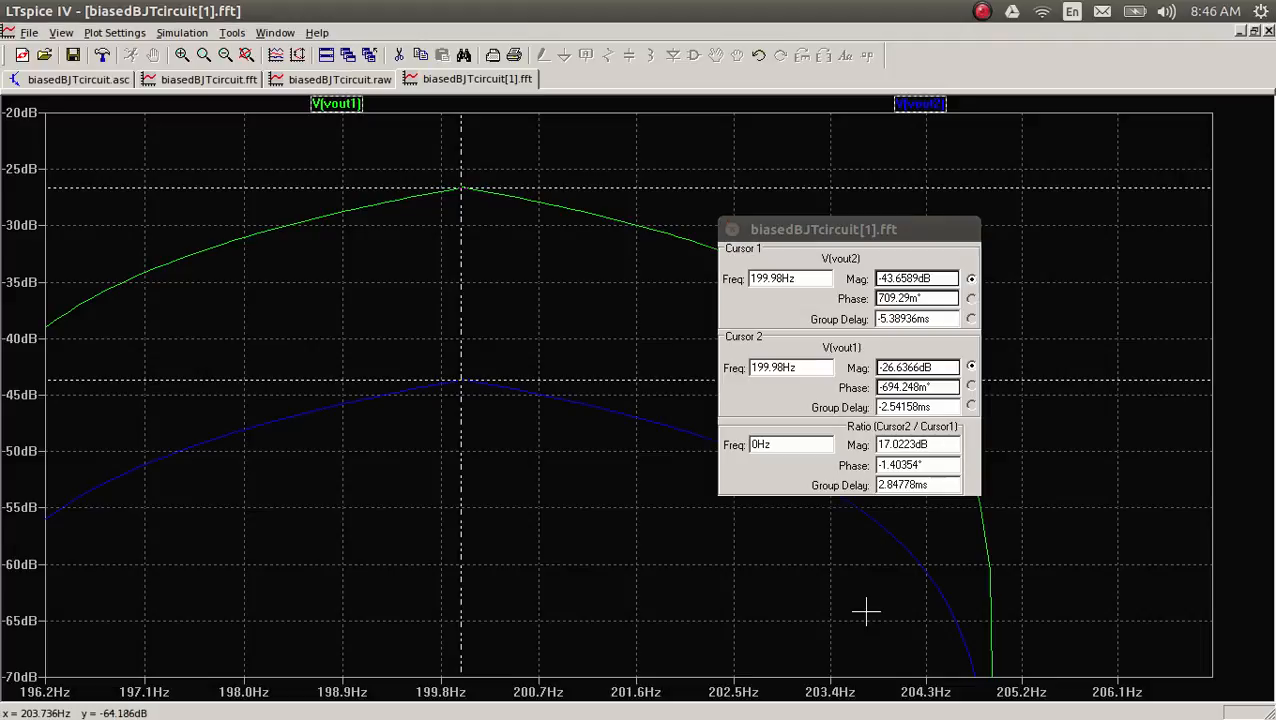